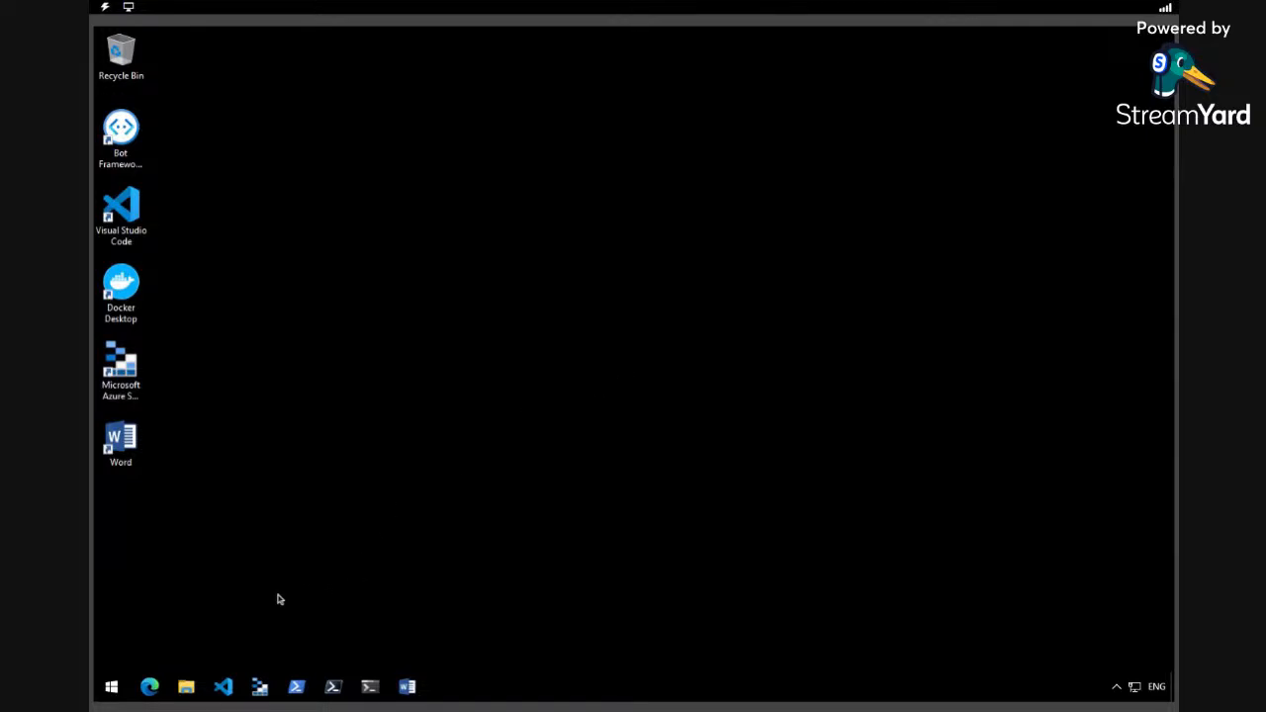
Launch Edge, dismiss the personalization prompt and search Bing for portal.azure.com.
{"action": "left_click", "coordinate": [157, 686]}
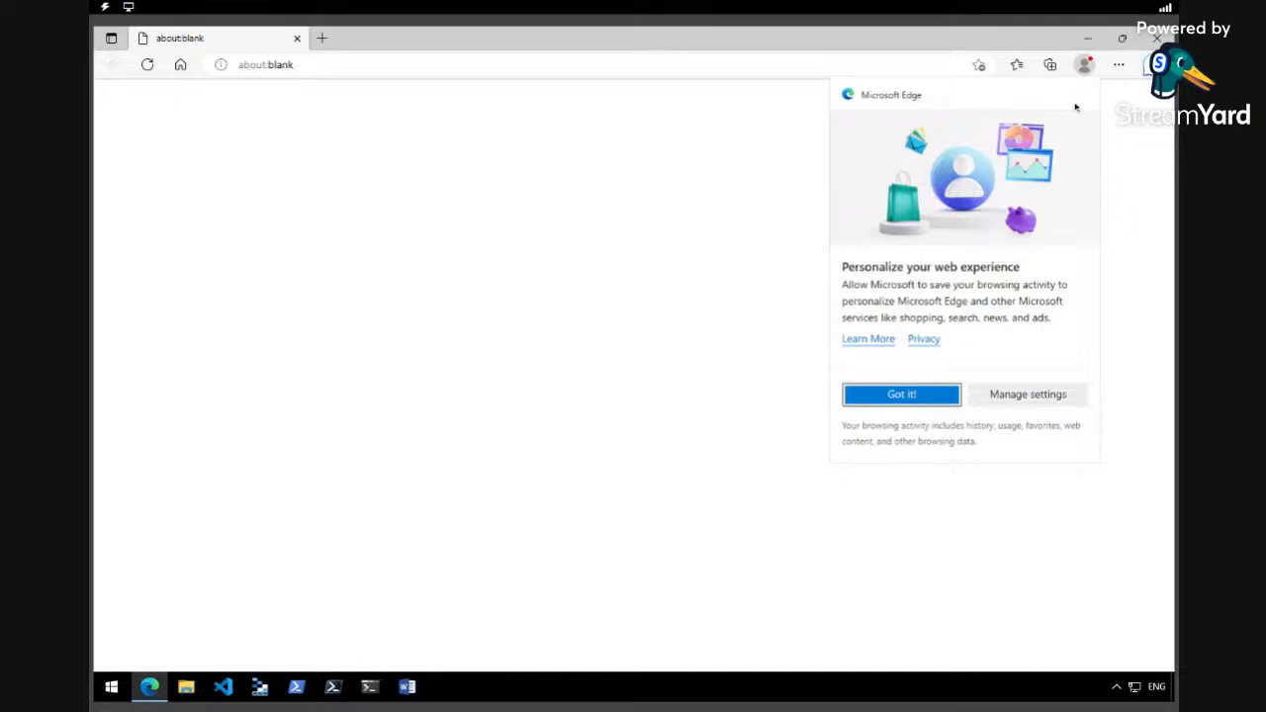
{"action": "left_click", "coordinate": [948, 394]}
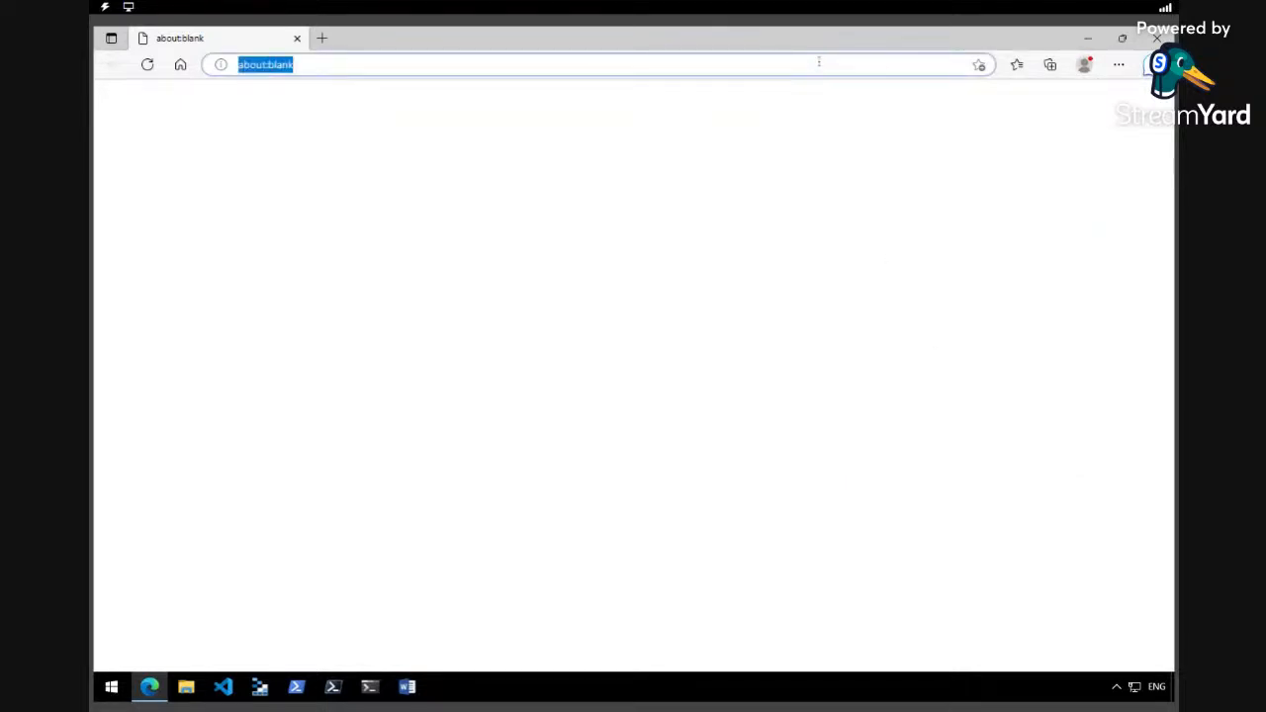
{"action": "type", "text": "https"}
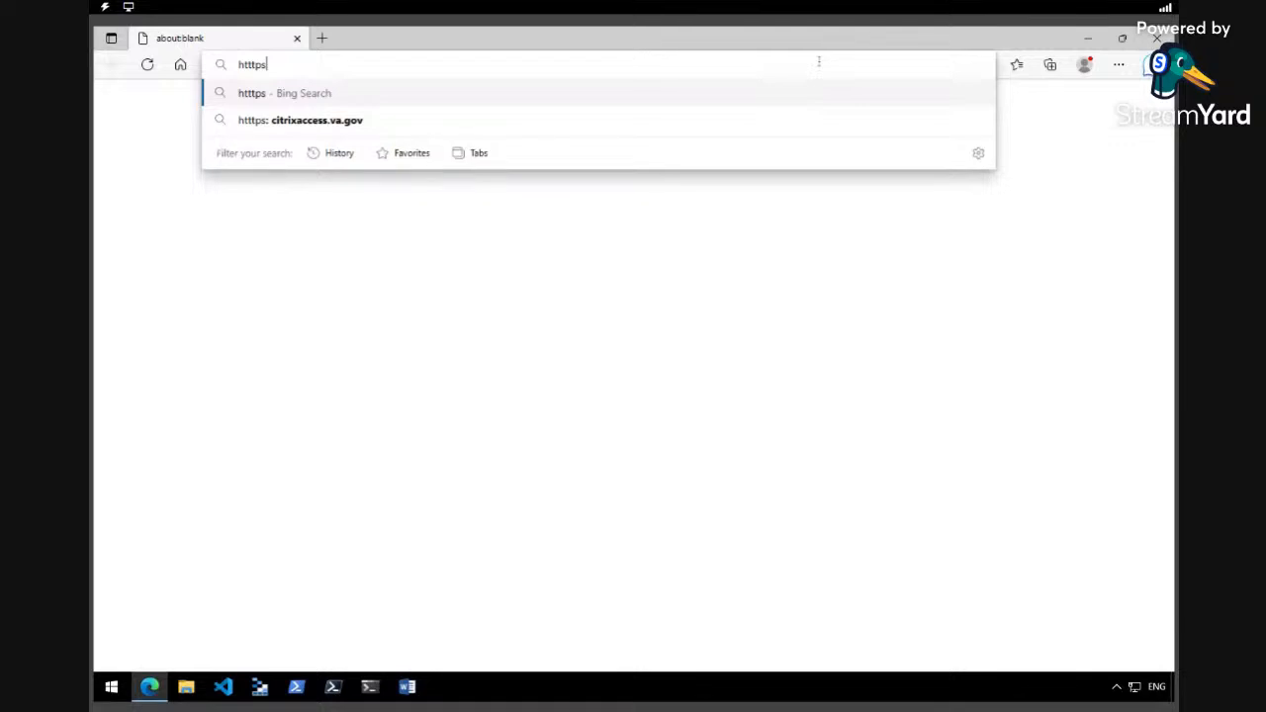
{"action": "type", "text": "://"}
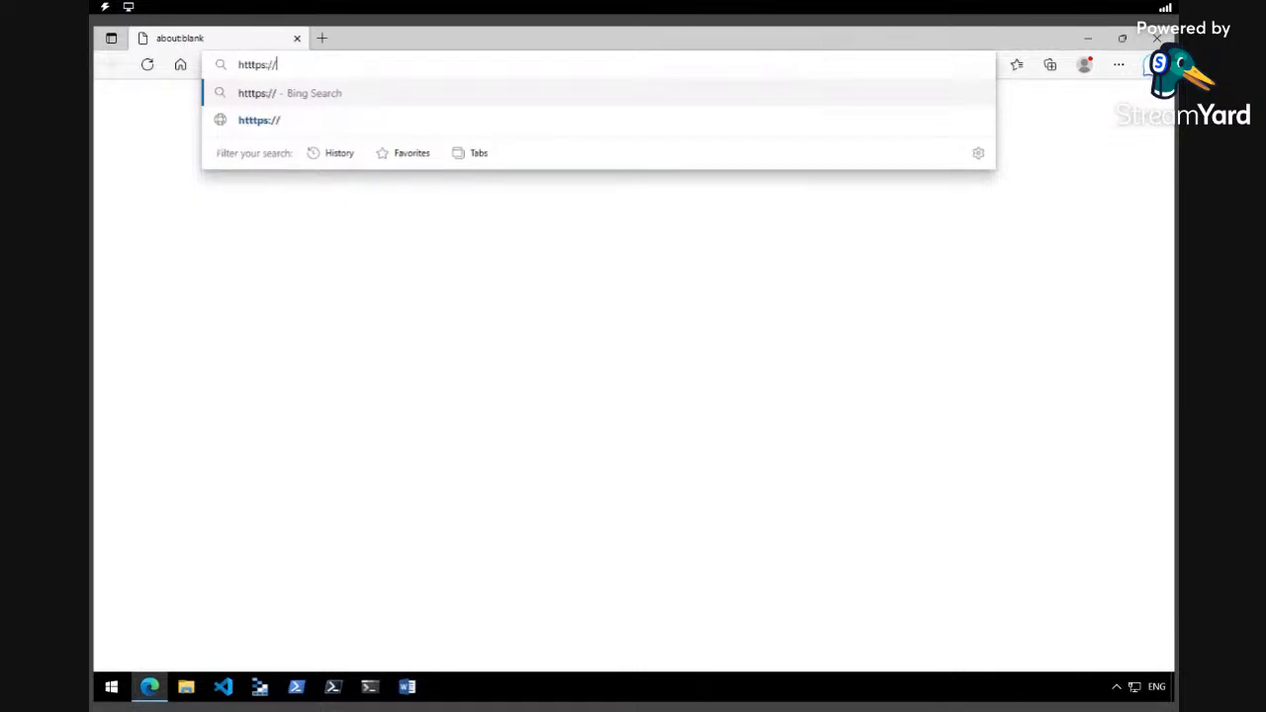
{"action": "type", "text": "portal"}
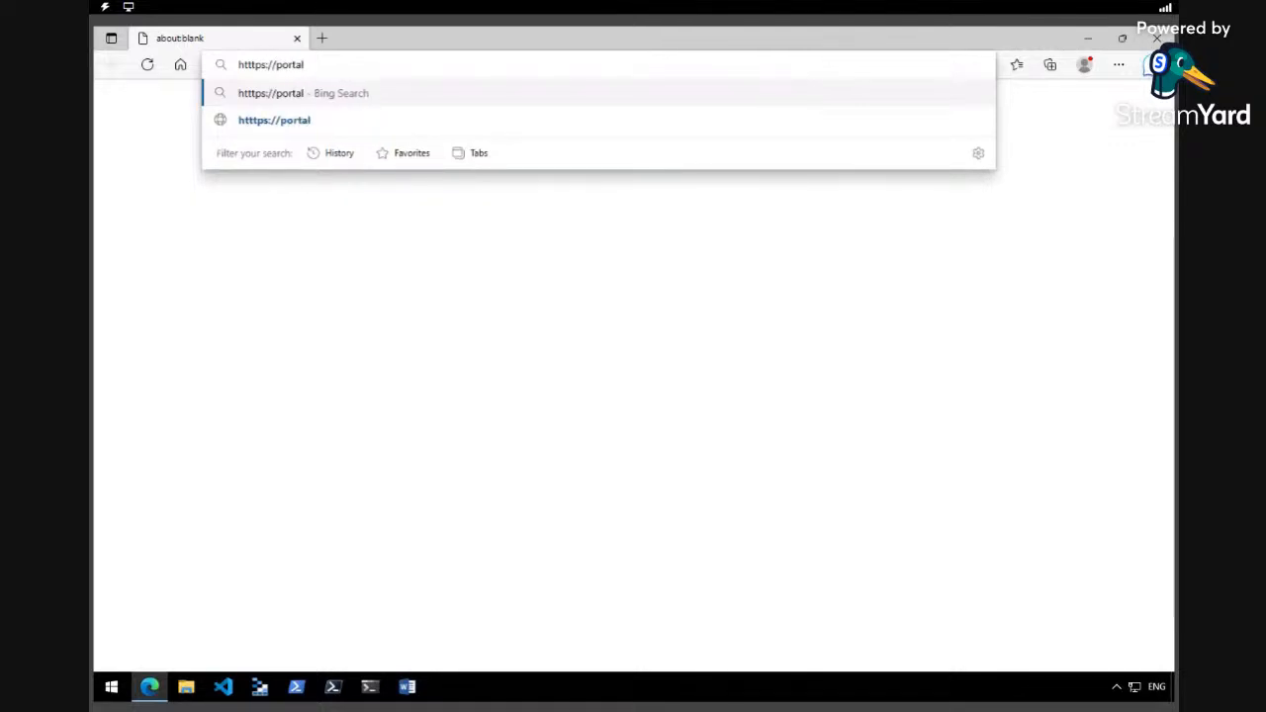
{"action": "type", "text": ".azure."}
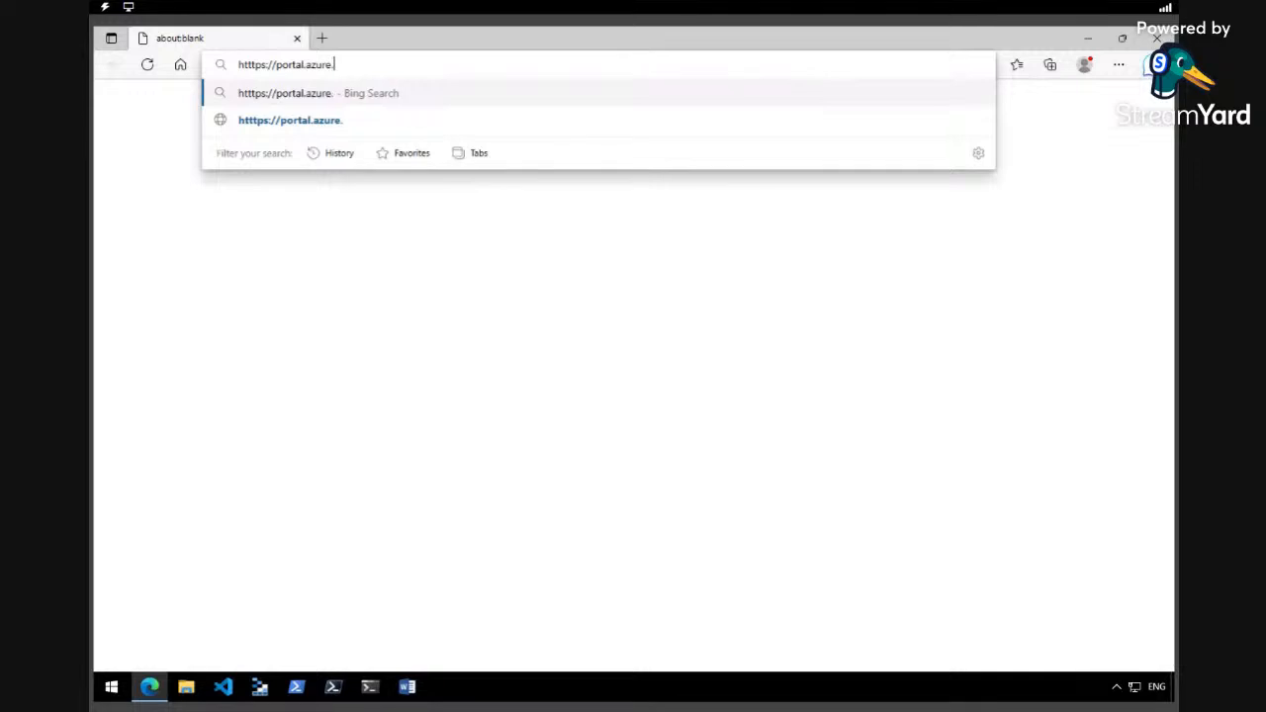
{"action": "type", "text": "com"}
{"action": "key", "text": "Return"}
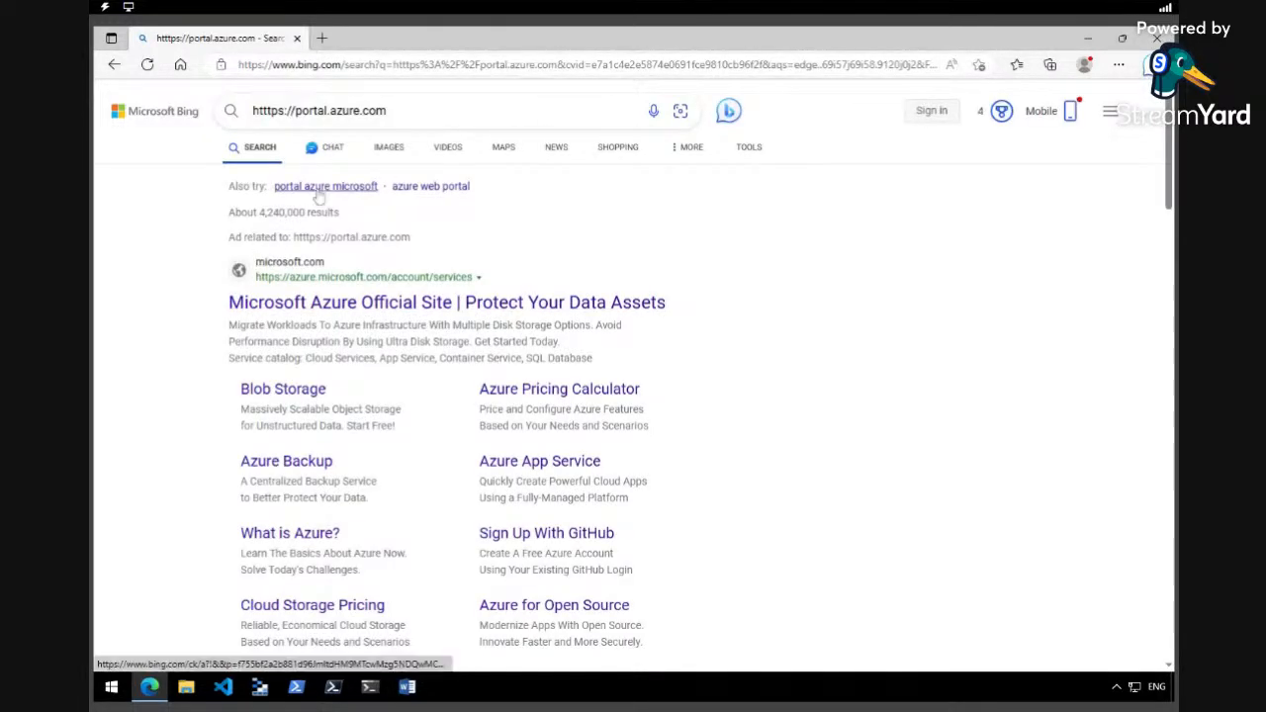
{"action": "left_click", "coordinate": [398, 301]}
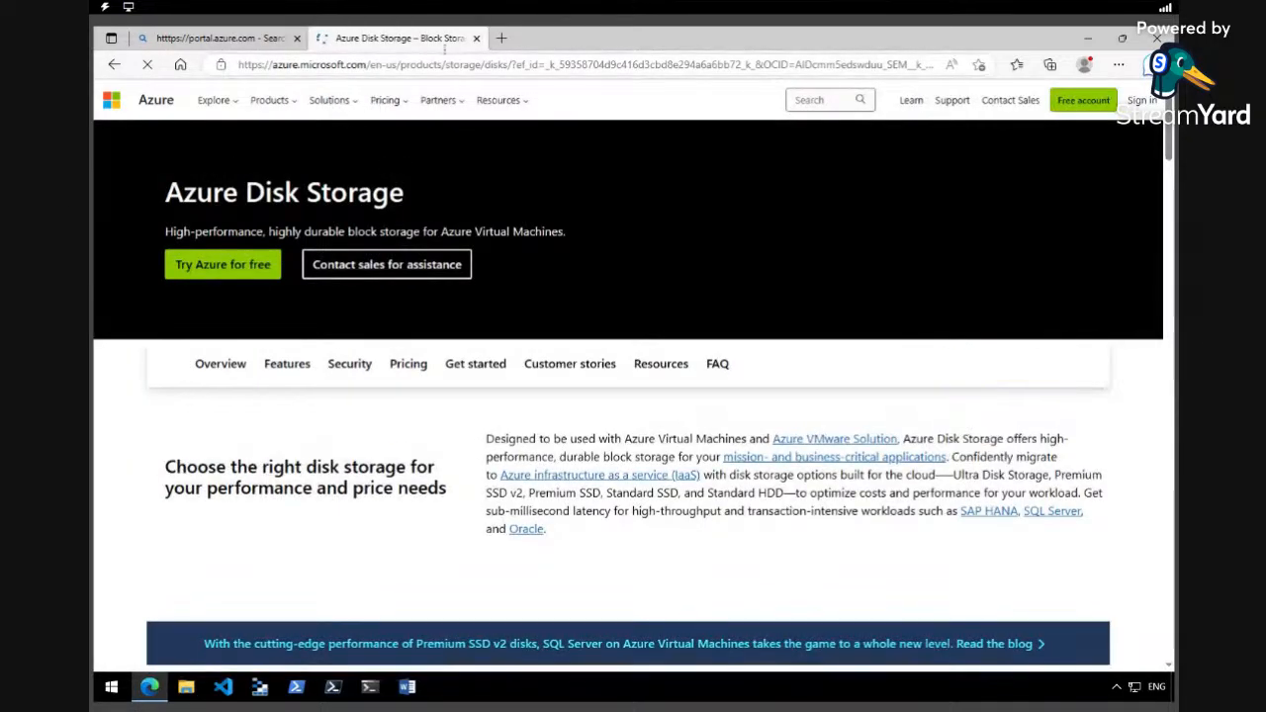
{"action": "left_click", "coordinate": [476, 39]}
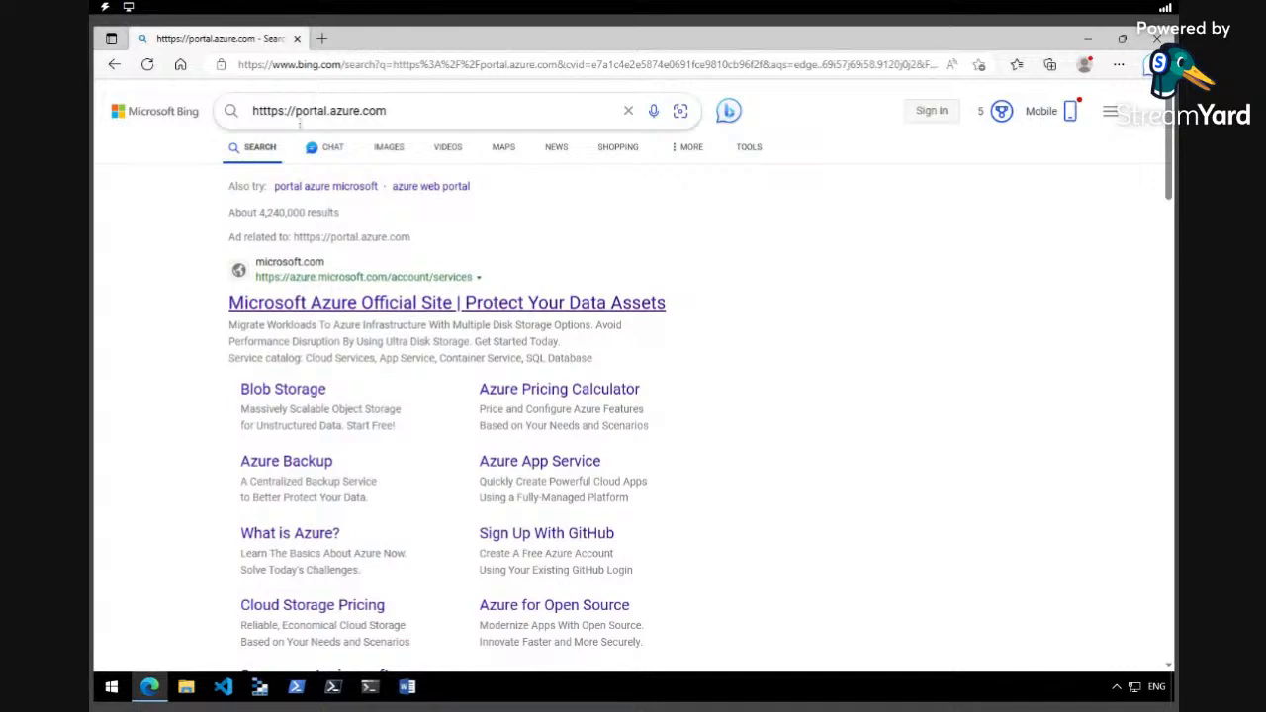
Correct the typo in the portal.azure.com address and load it from the address bar.
{"action": "left_click", "coordinate": [265, 111]}
{"action": "key", "text": "BackSpace"}
{"action": "left_click_drag", "start_coordinate": [388, 111], "coordinate": [242, 111]}
{"action": "right_click", "coordinate": [281, 115]}
{"action": "left_click", "coordinate": [312, 176]}
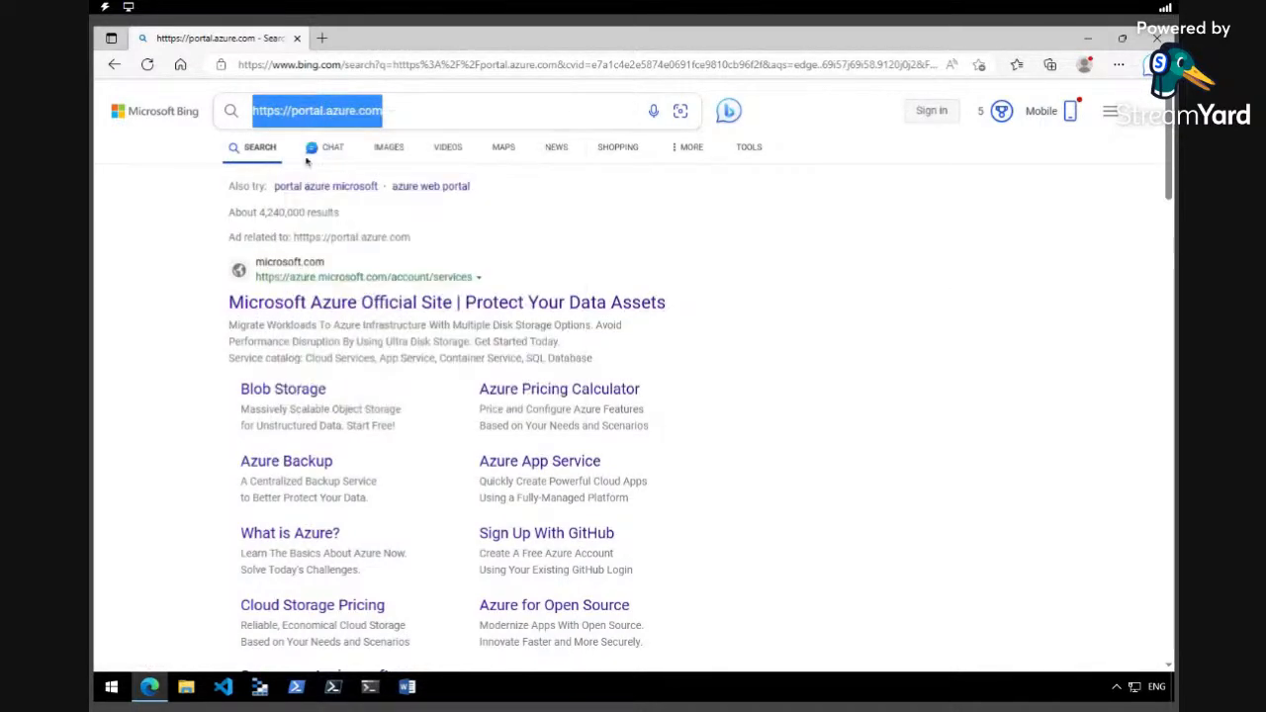
{"action": "right_click", "coordinate": [319, 65]}
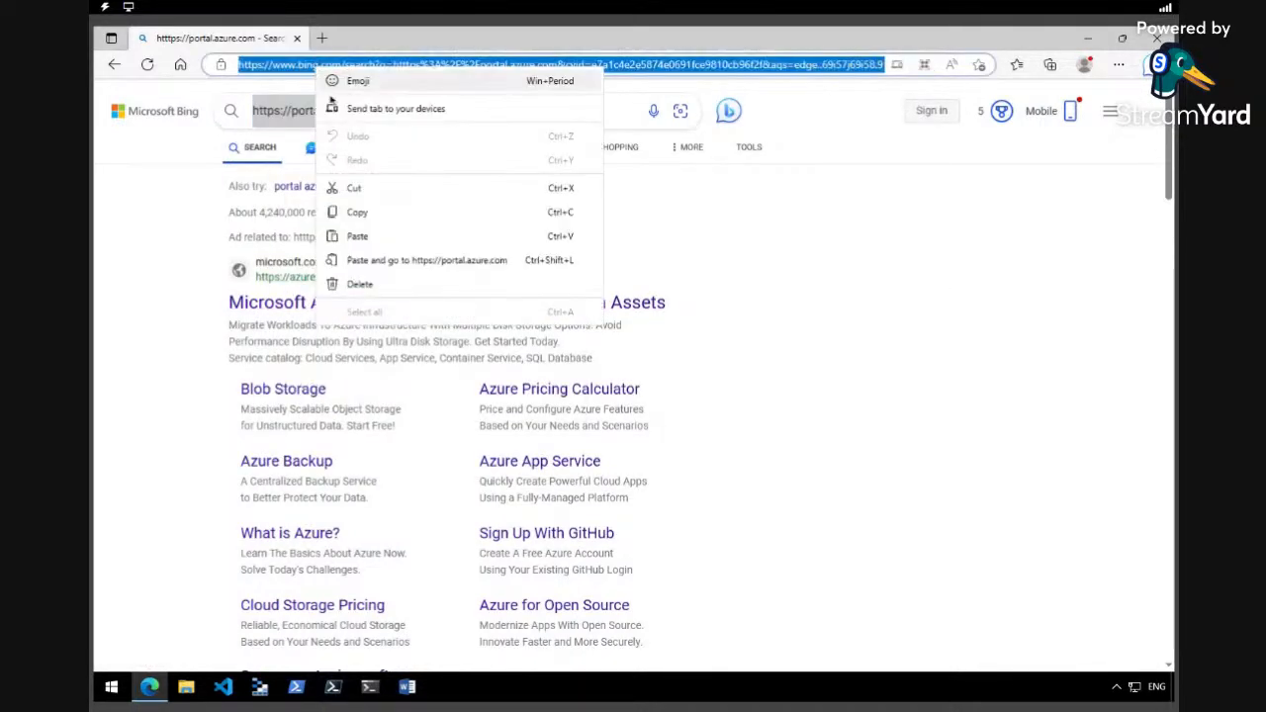
{"action": "left_click", "coordinate": [370, 235]}
{"action": "key", "text": "Return"}
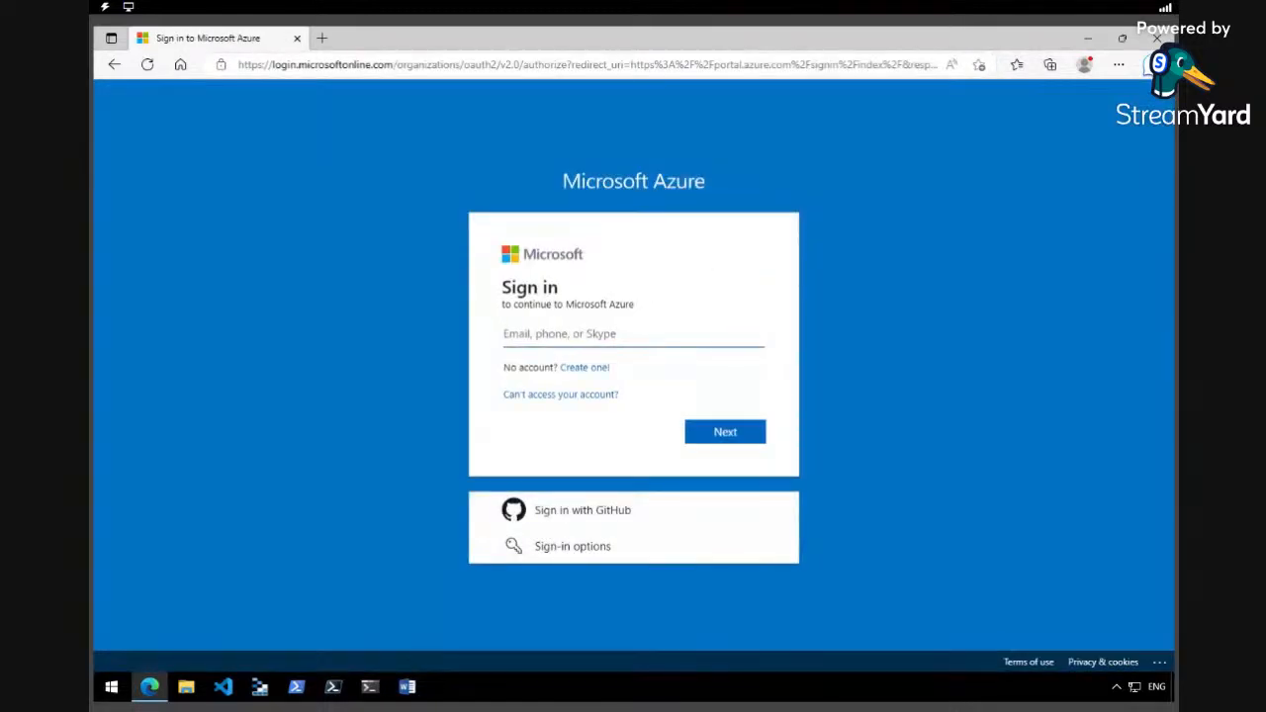
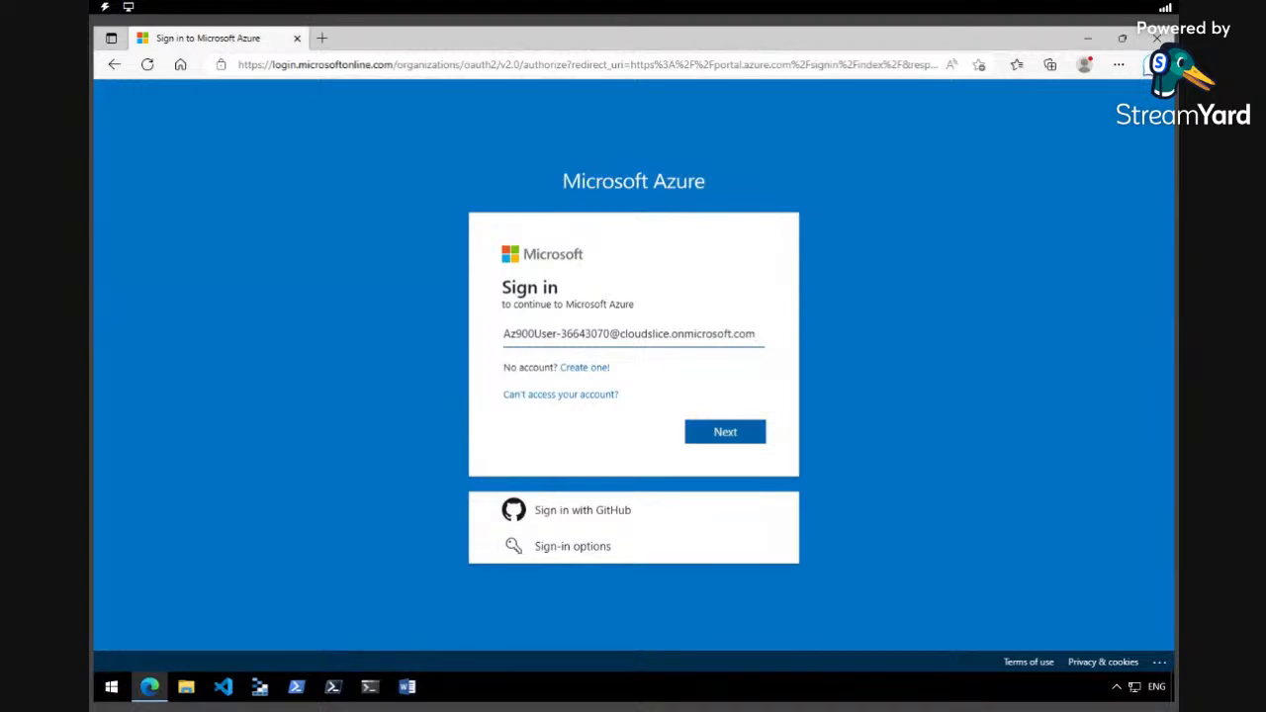
Sign in with the lab account's e-mail and password, declining to save the password or stay signed in.
{"action": "left_click", "coordinate": [732, 431]}
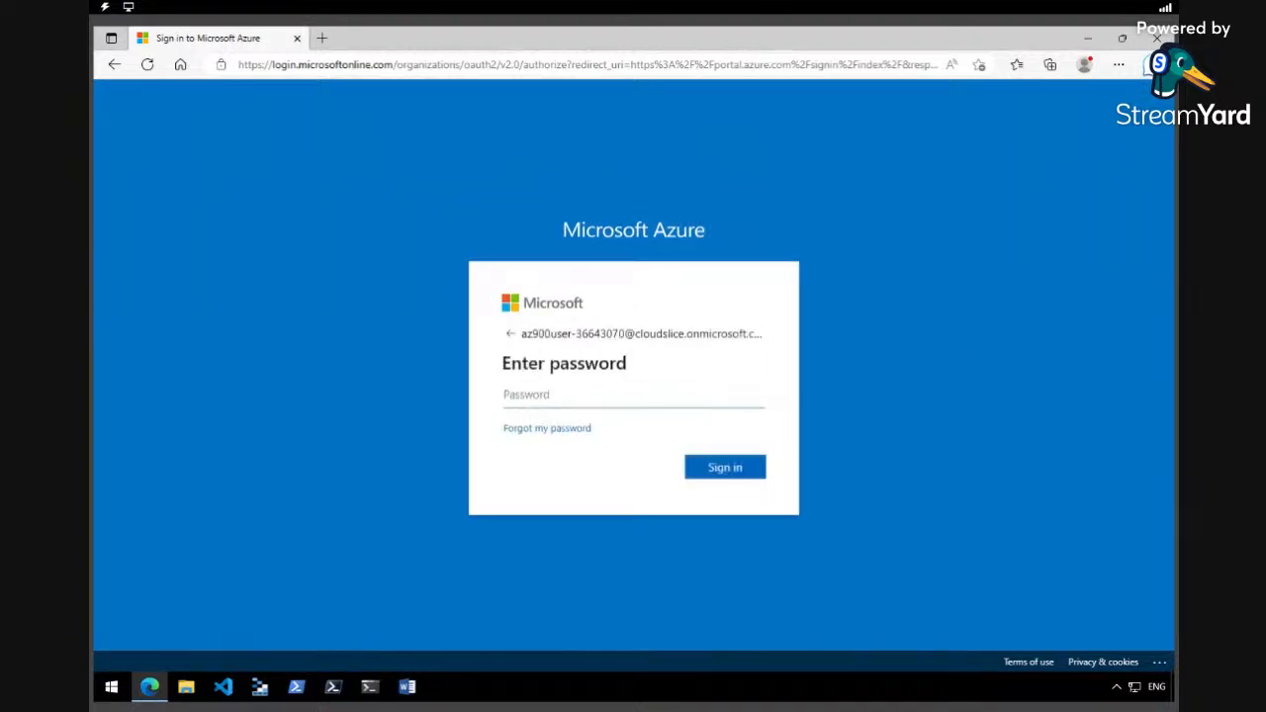
{"action": "key", "text": "ctrl+v"}
{"action": "key", "text": "Return"}
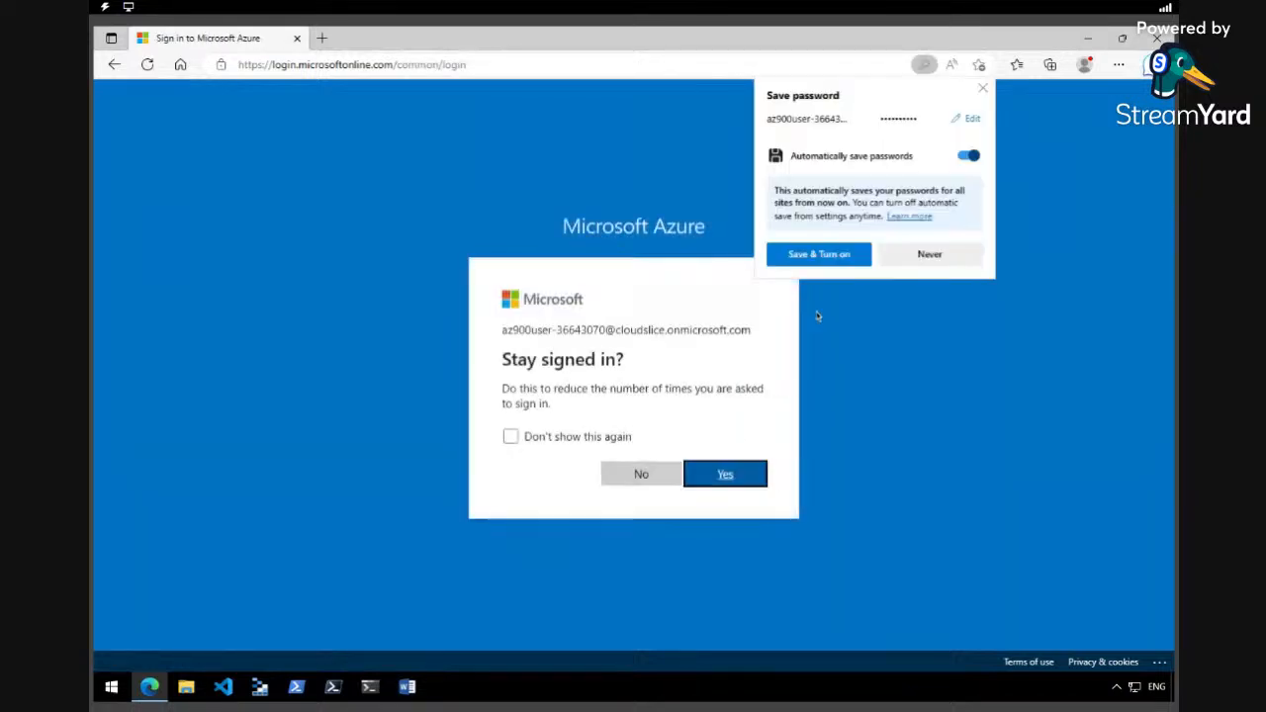
{"action": "left_click", "coordinate": [915, 257]}
{"action": "left_click", "coordinate": [641, 474]}
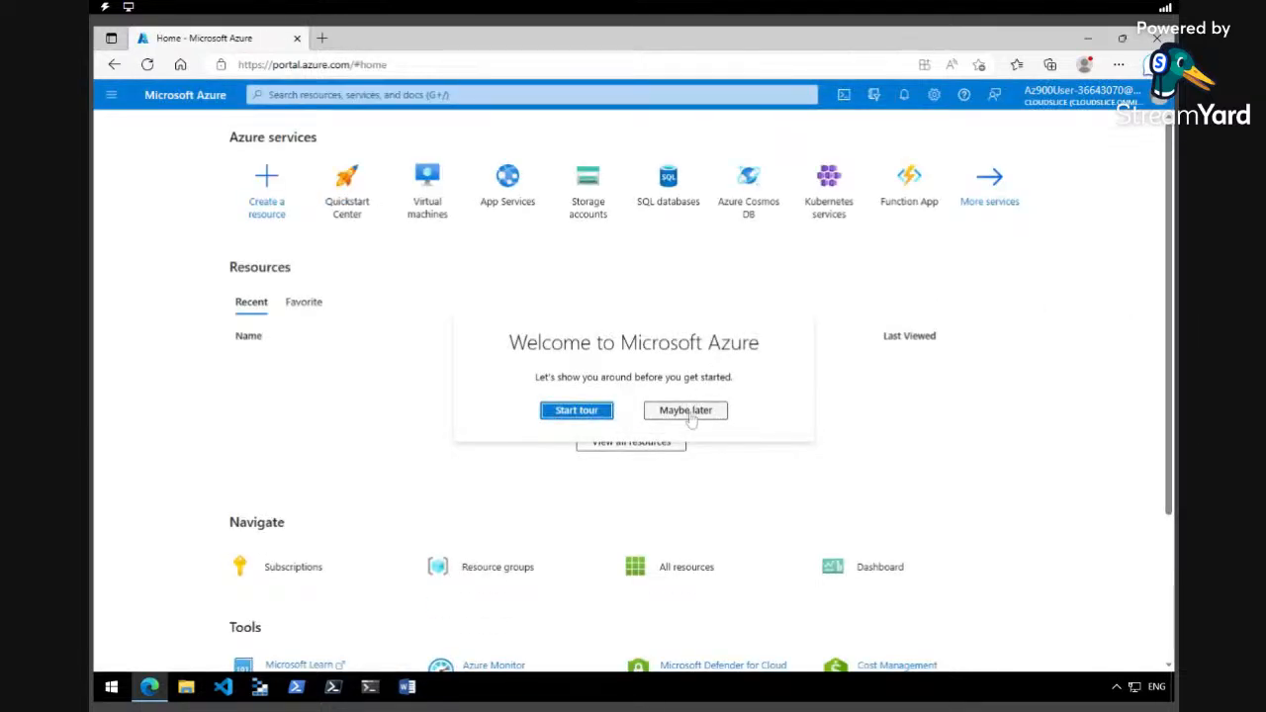
Skip the welcome tour and start an Azure virtual machine via All services > Virtual machines > Create.
{"action": "left_click", "coordinate": [694, 420]}
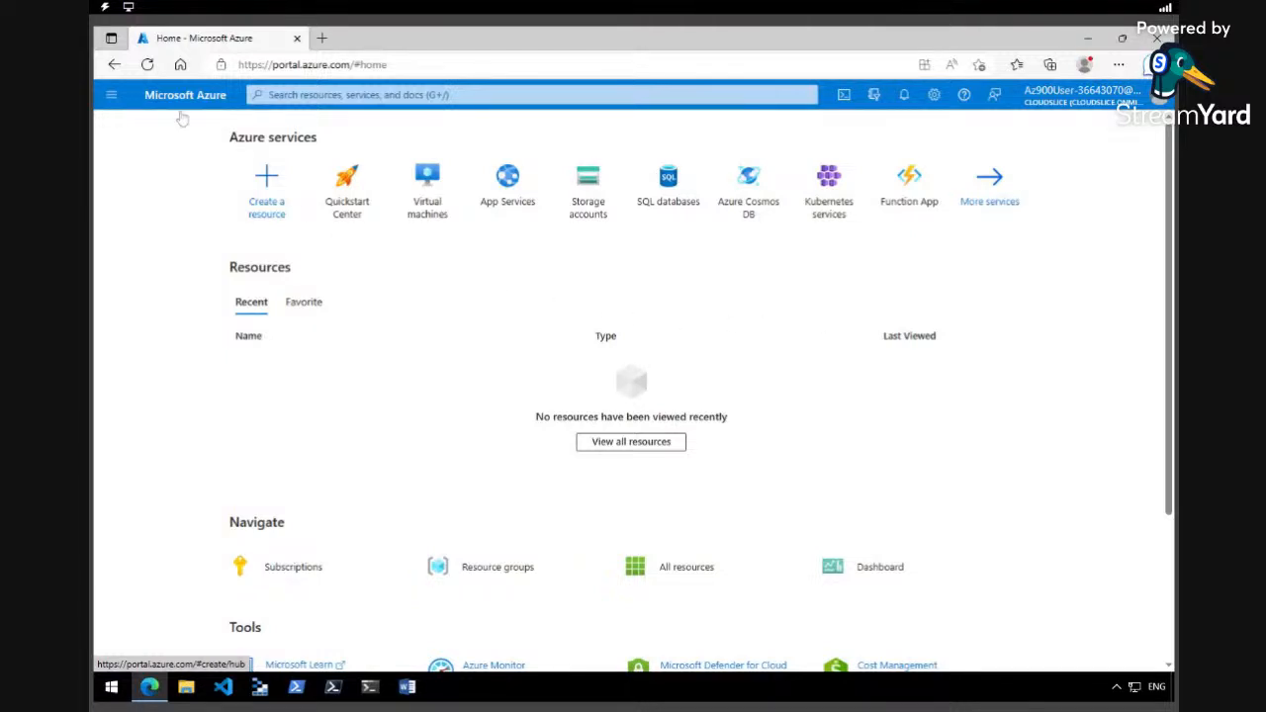
{"action": "left_click", "coordinate": [110, 97]}
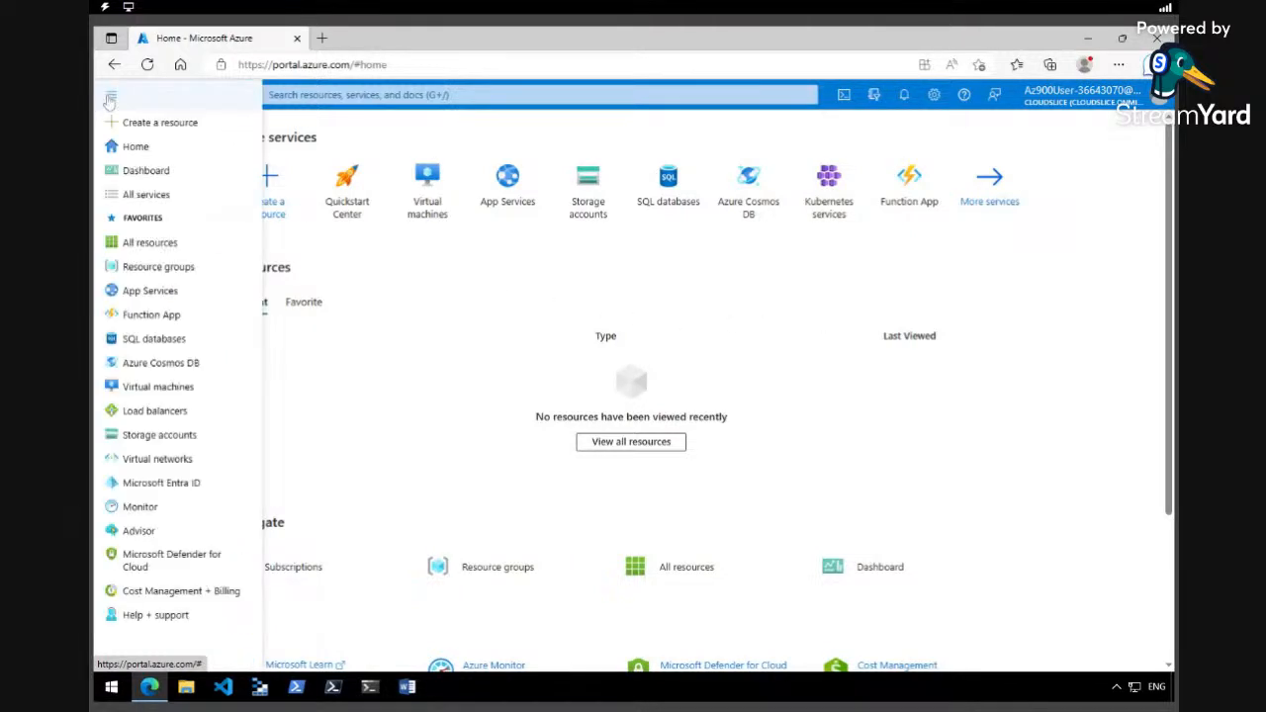
{"action": "left_click", "coordinate": [148, 195]}
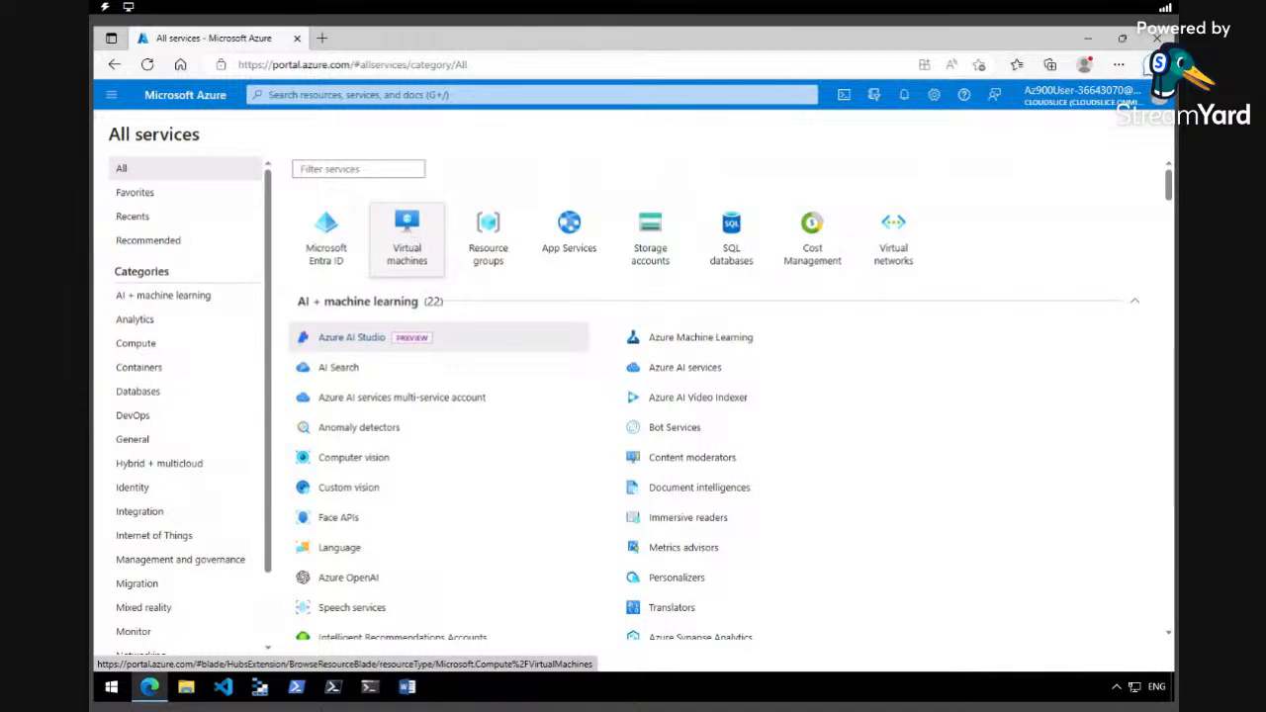
{"action": "left_click", "coordinate": [411, 238]}
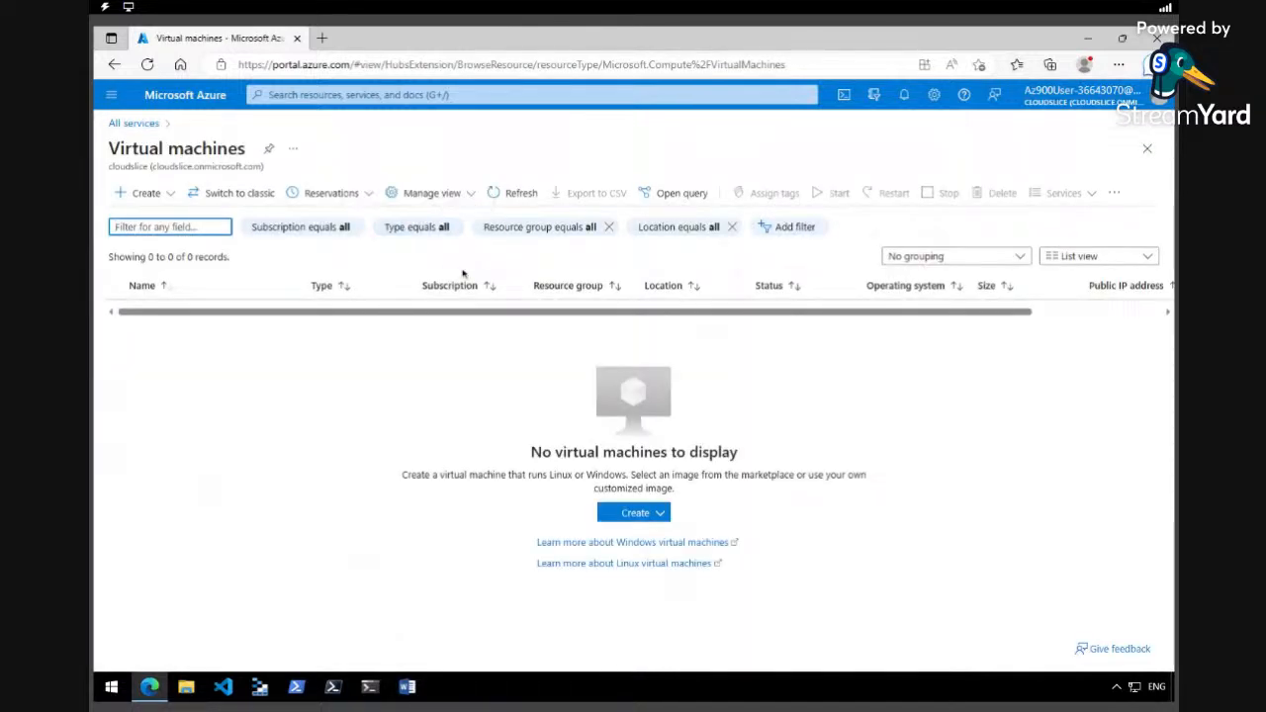
{"action": "left_click", "coordinate": [151, 201]}
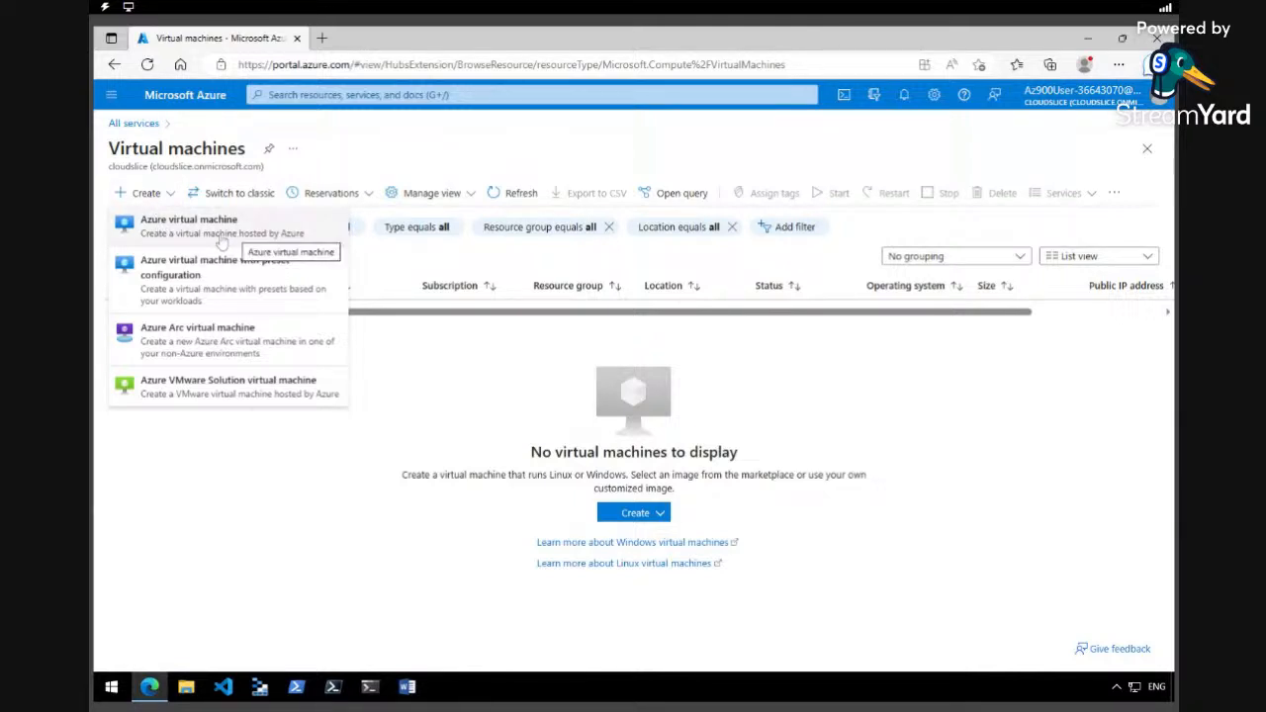
{"action": "left_click", "coordinate": [222, 237]}
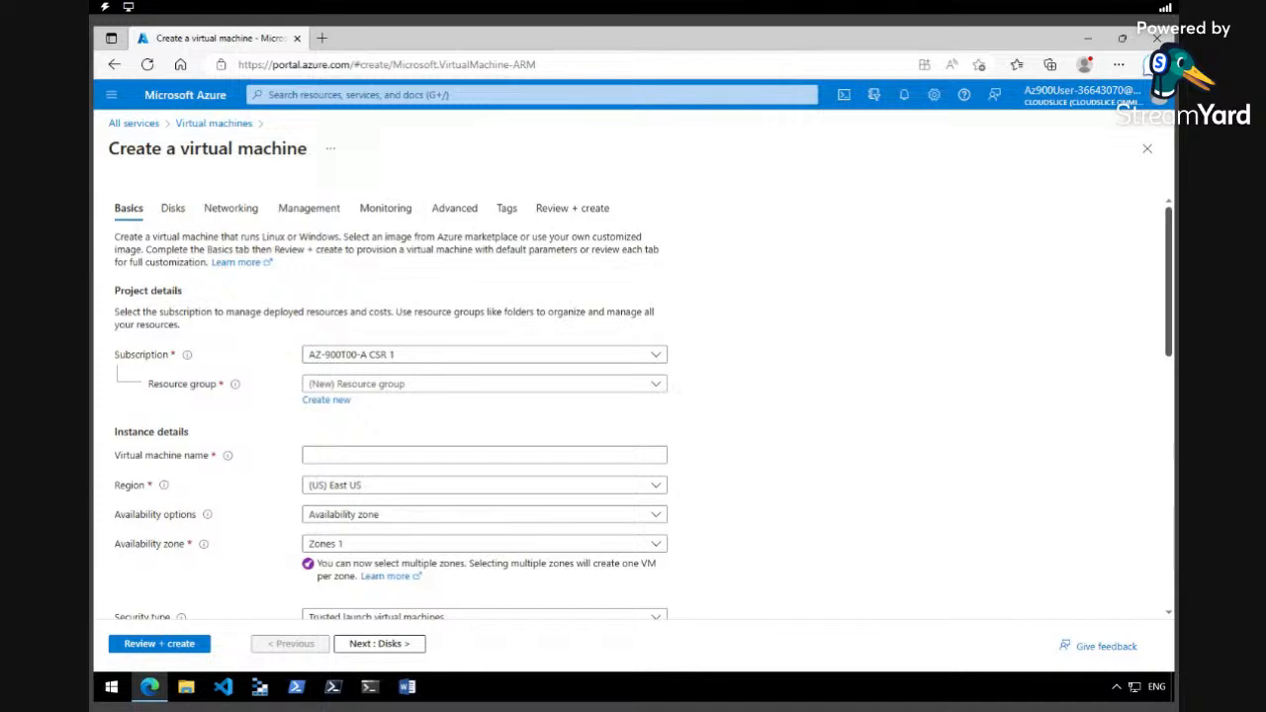
Choose the lab resource group and name the virtual machine myVM.
{"action": "scroll", "coordinate": [643, 406], "scroll_direction": "down", "scroll_amount": 2}
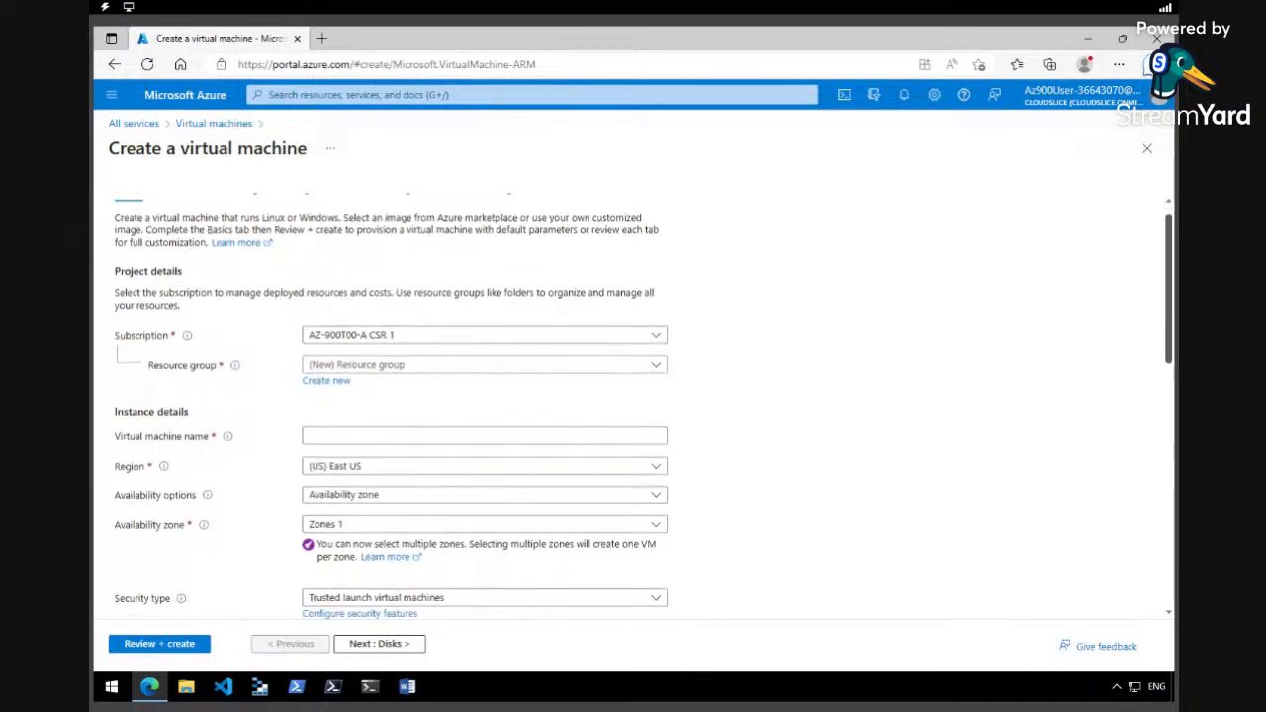
{"action": "scroll", "coordinate": [977, 311], "scroll_direction": "down", "scroll_amount": 1}
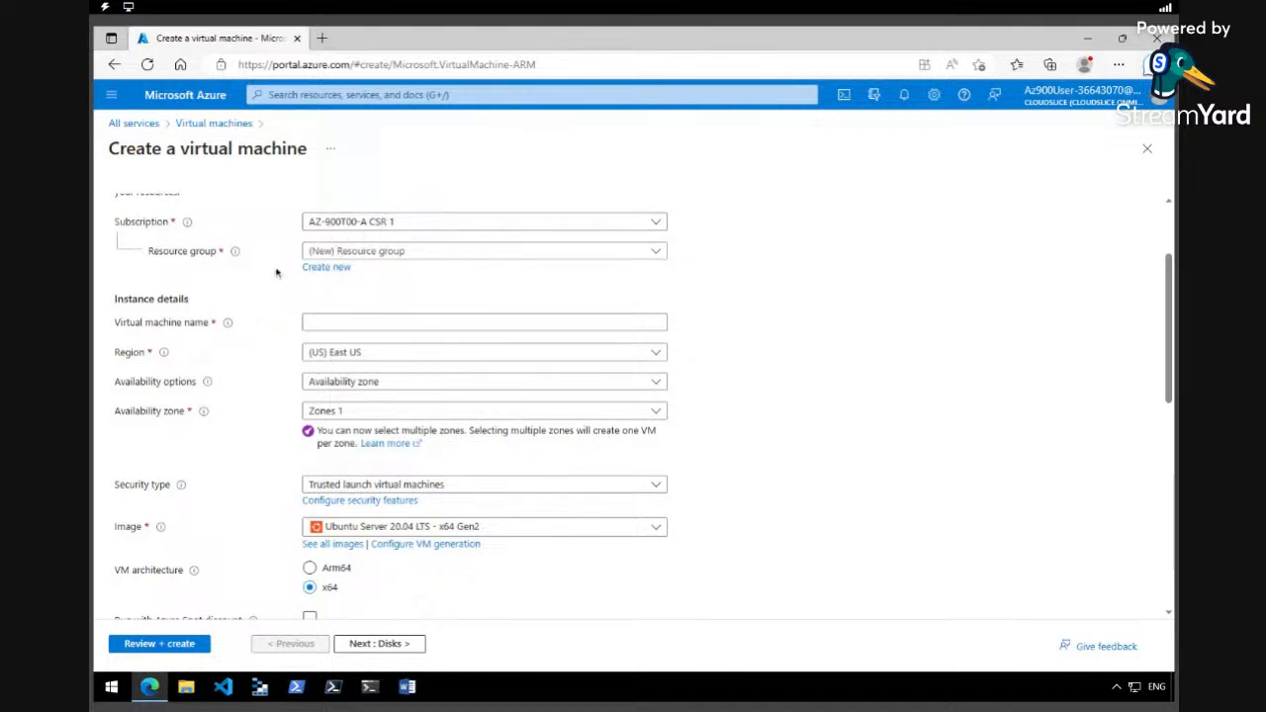
{"action": "left_click", "coordinate": [655, 253]}
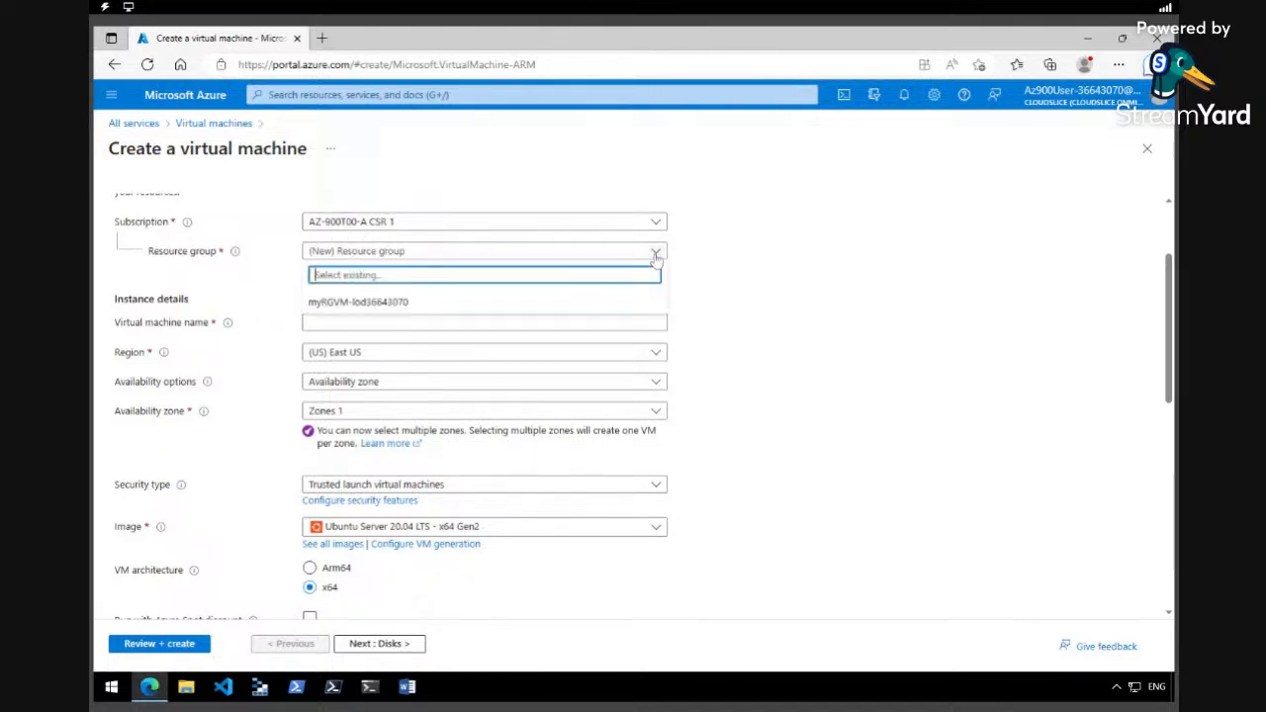
{"action": "left_click", "coordinate": [438, 310]}
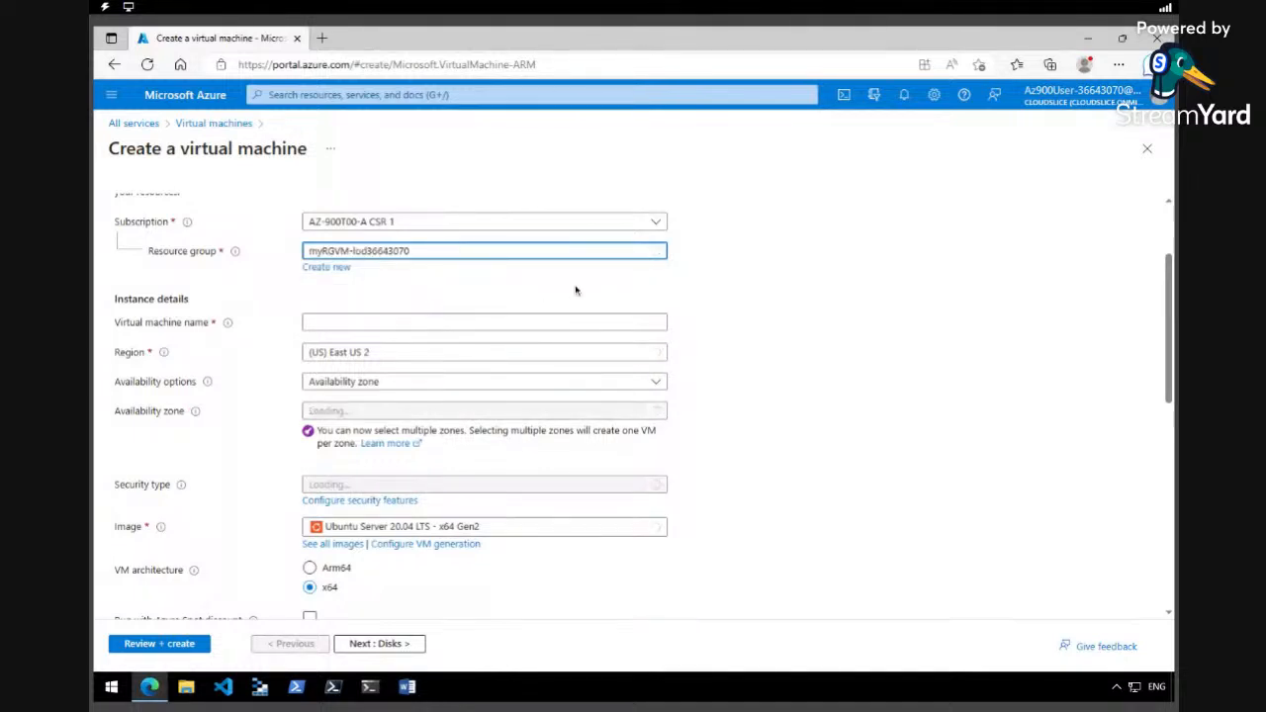
{"action": "left_click_drag", "start_coordinate": [1167, 302], "coordinate": [1167, 309]}
{"action": "left_click", "coordinate": [526, 284]}
{"action": "type", "text": "myVM"}
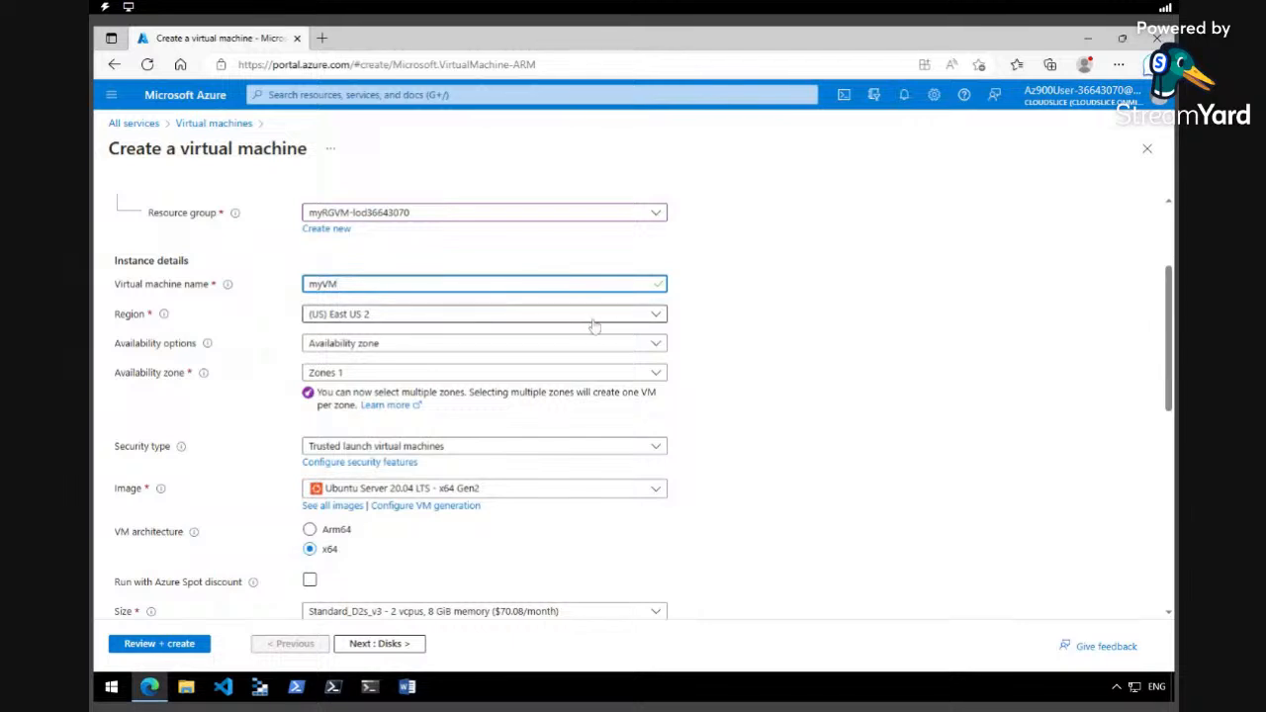
Set region East US, no infrastructure redundancy, and the Windows Server 2019 Datacenter image.
{"action": "left_click", "coordinate": [614, 317]}
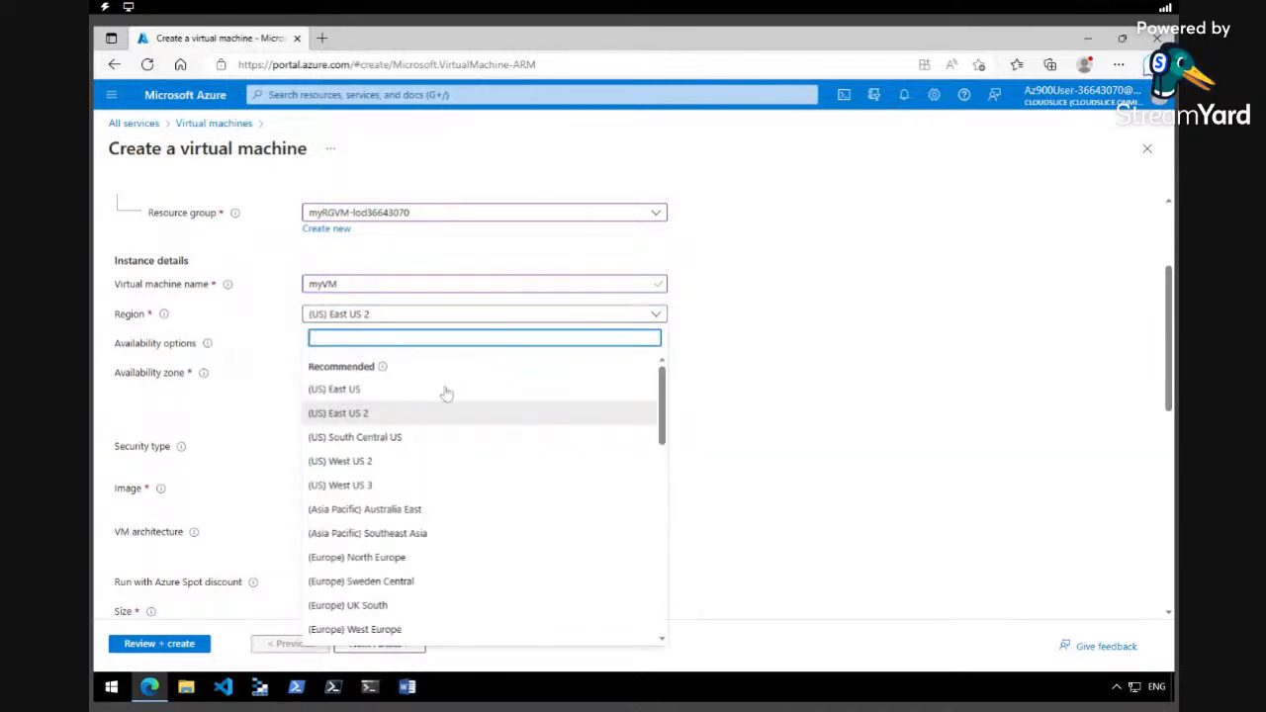
{"action": "left_click", "coordinate": [368, 394]}
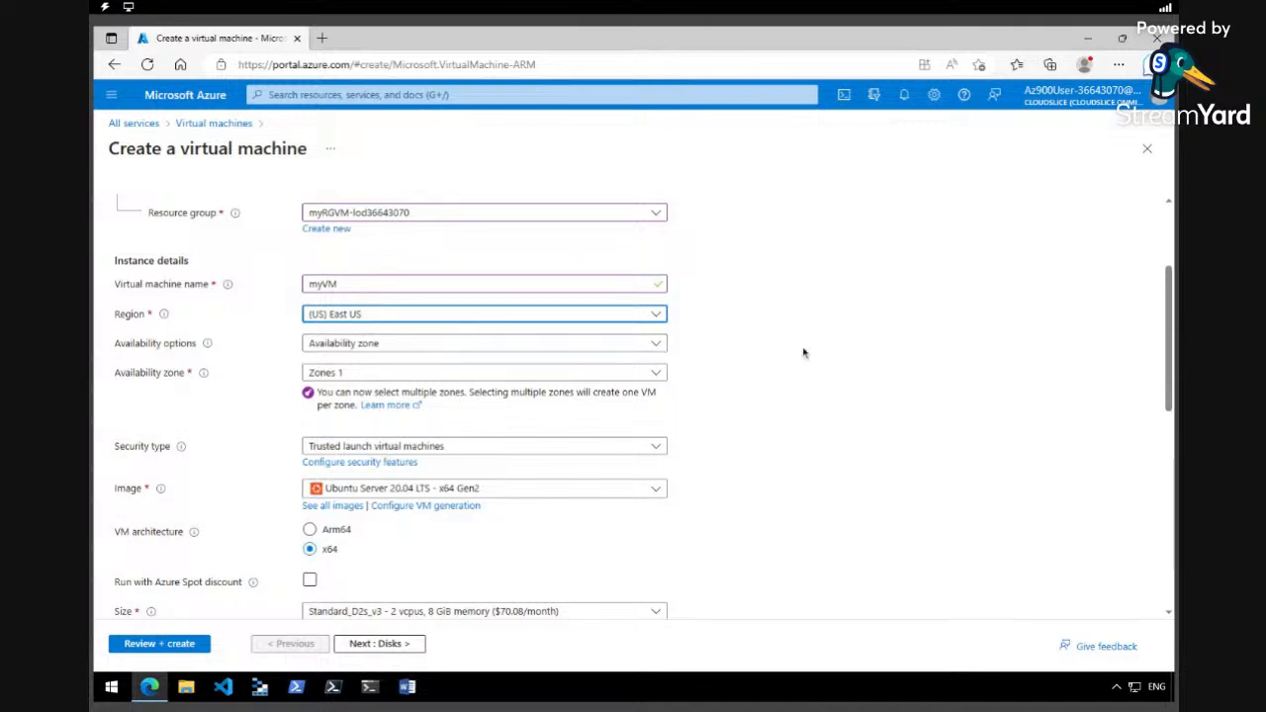
{"action": "left_click", "coordinate": [653, 344]}
{"action": "left_click", "coordinate": [500, 365]}
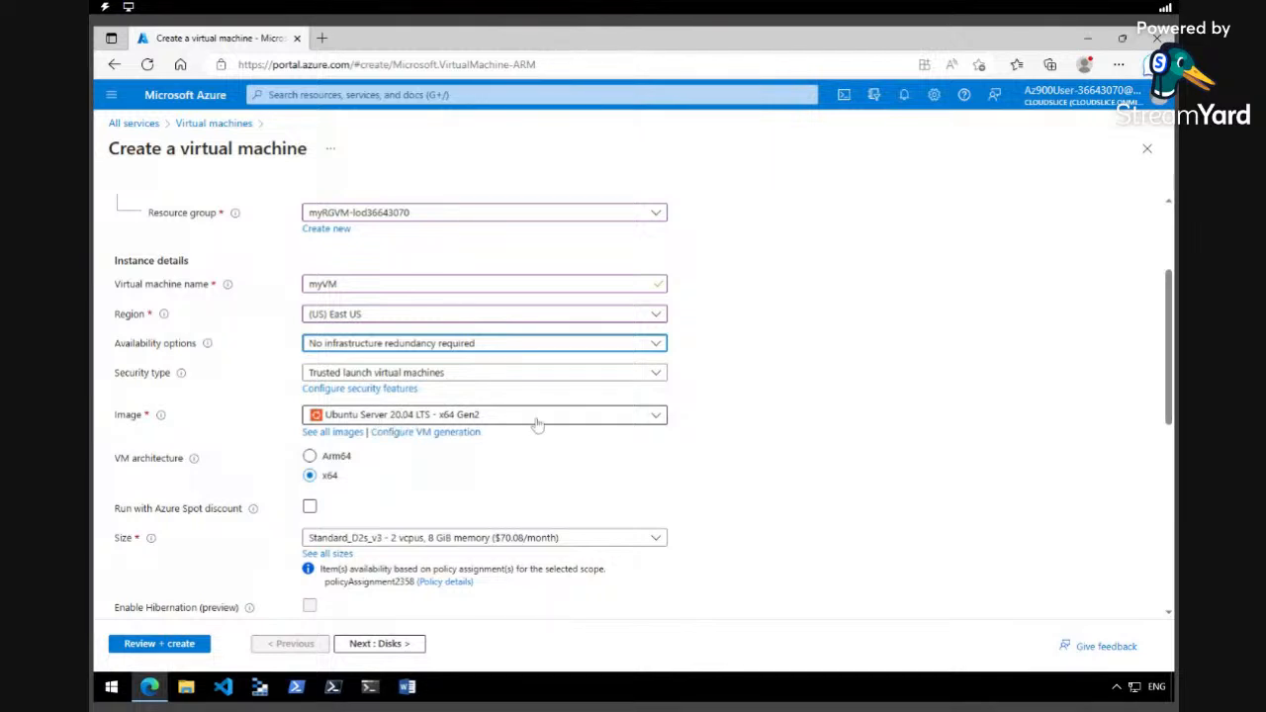
{"action": "left_click", "coordinate": [656, 416]}
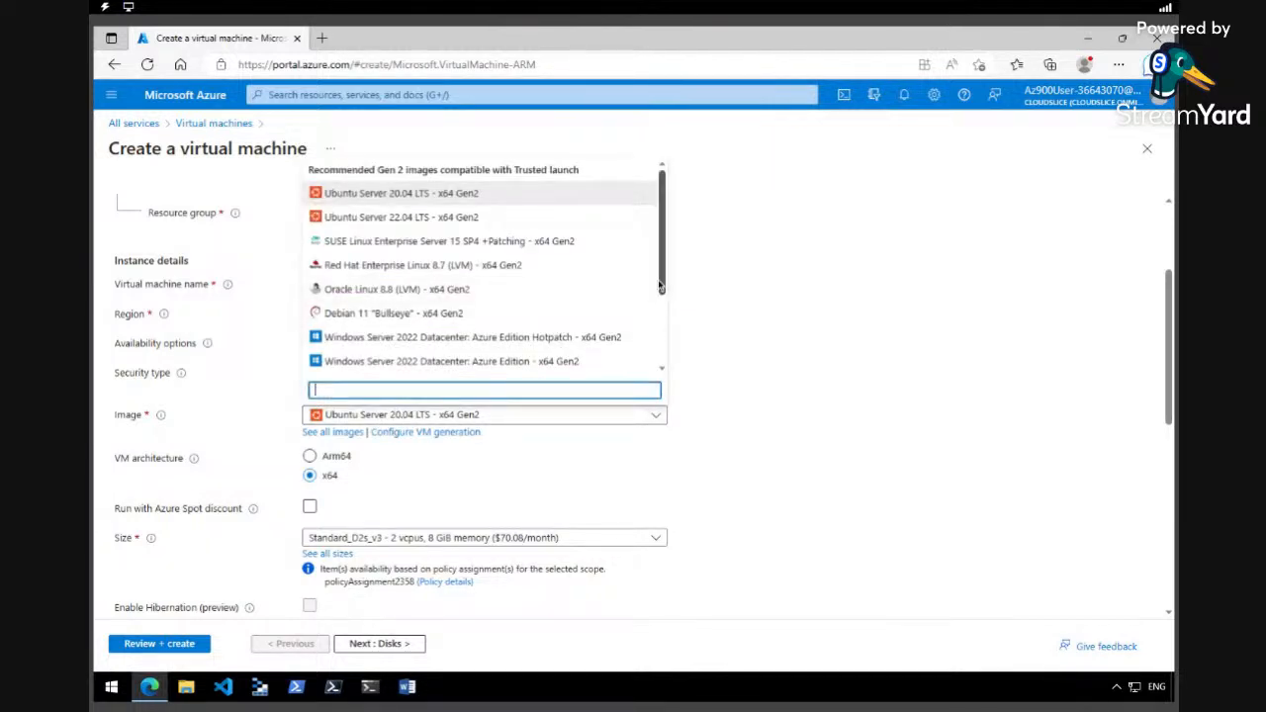
{"action": "scroll", "coordinate": [461, 353], "scroll_direction": "down", "scroll_amount": 2}
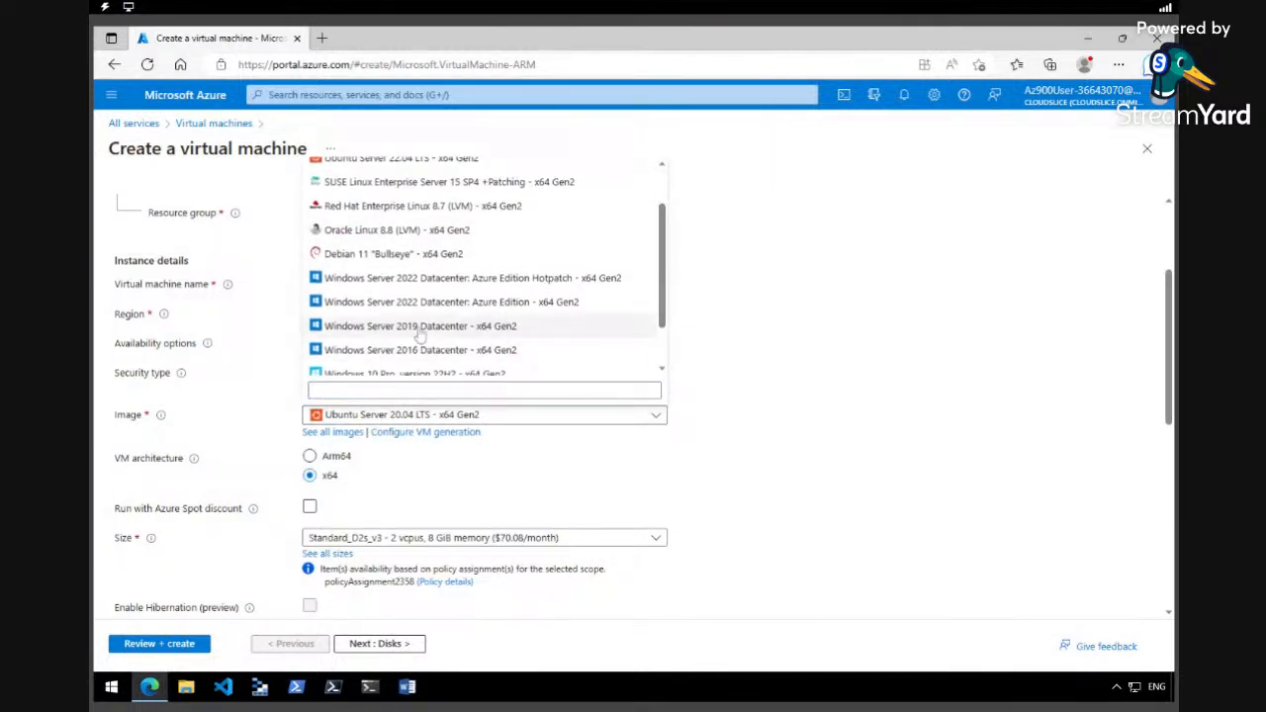
{"action": "left_click", "coordinate": [435, 333]}
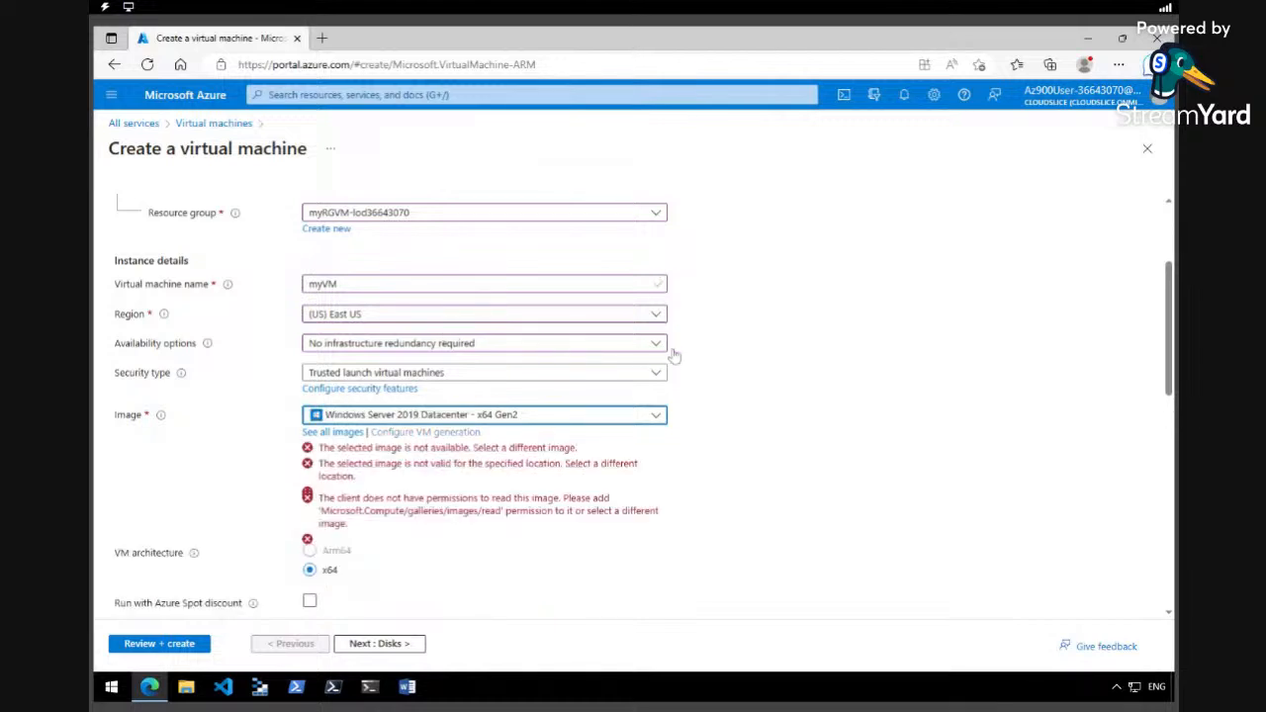
{"action": "scroll", "coordinate": [1168, 367], "scroll_direction": "down", "scroll_amount": 3}
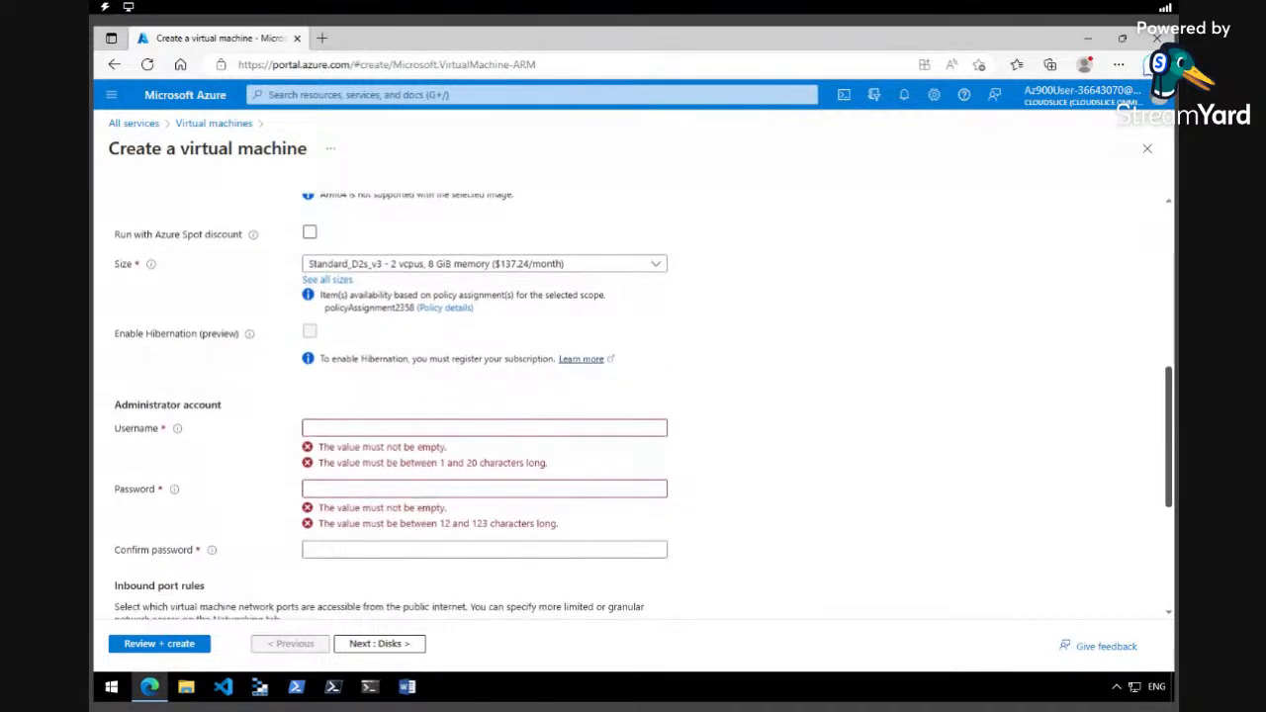
{"action": "left_click", "coordinate": [374, 430]}
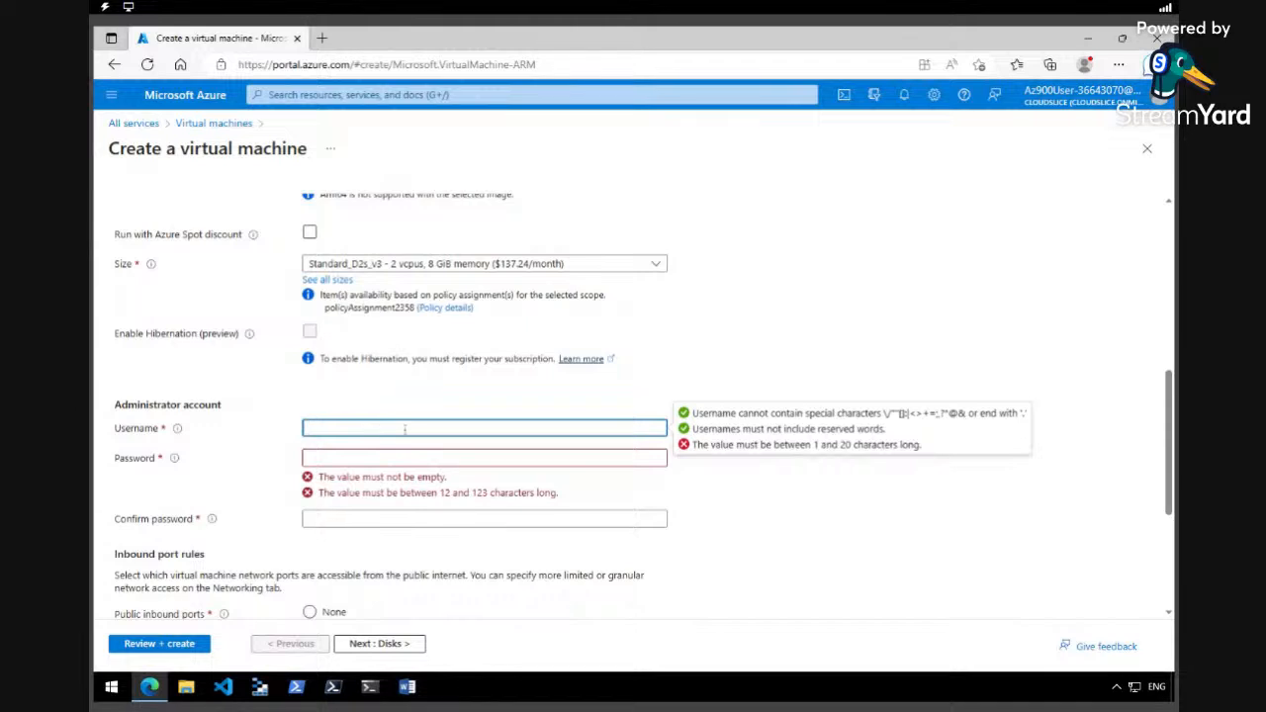
Set the administrator username azureuser and enter and confirm the administrator password.
{"action": "type", "text": "azureuser"}
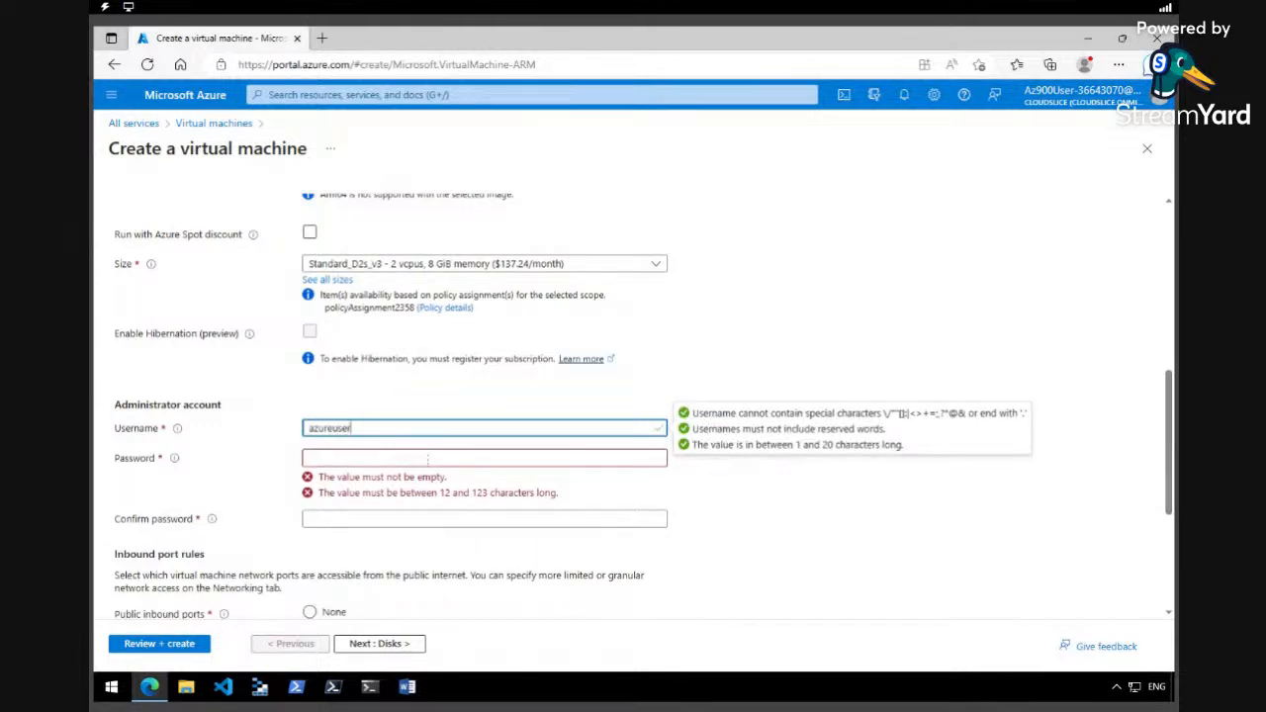
{"action": "left_click", "coordinate": [427, 459]}
{"action": "key", "text": "ctrl+v"}
{"action": "left_click", "coordinate": [427, 488]}
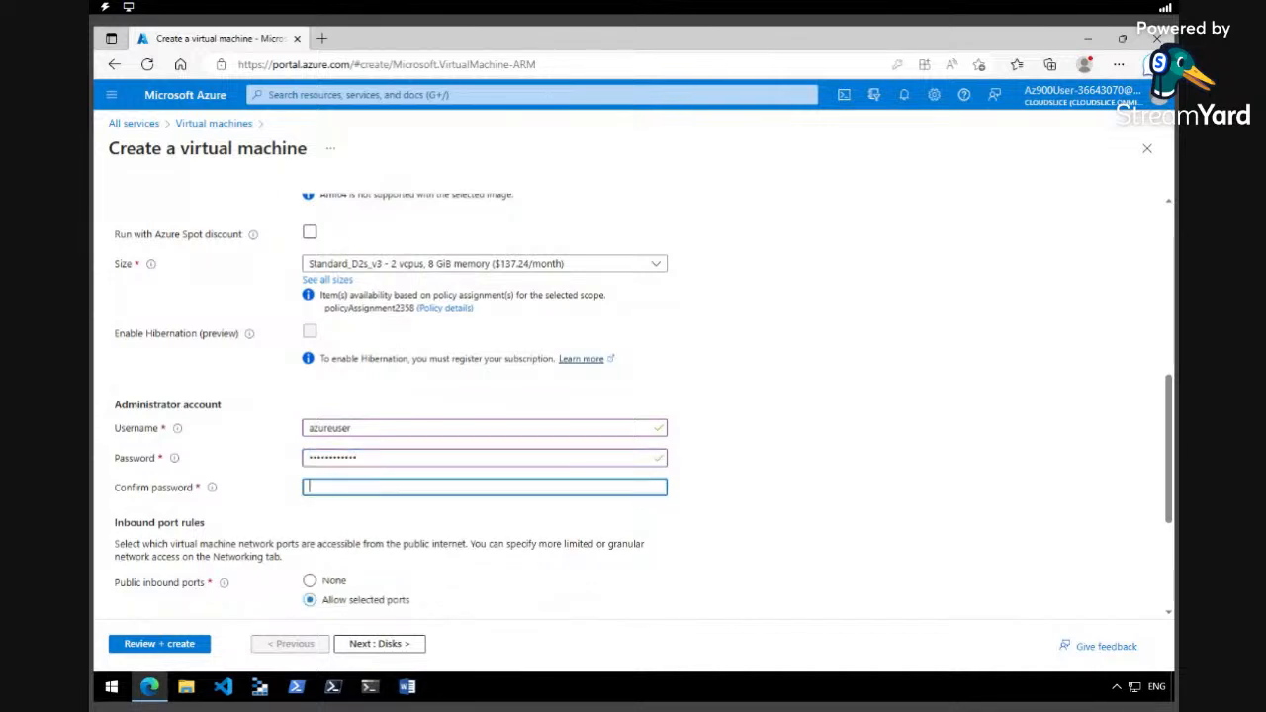
{"action": "key", "text": "ctrl+v"}
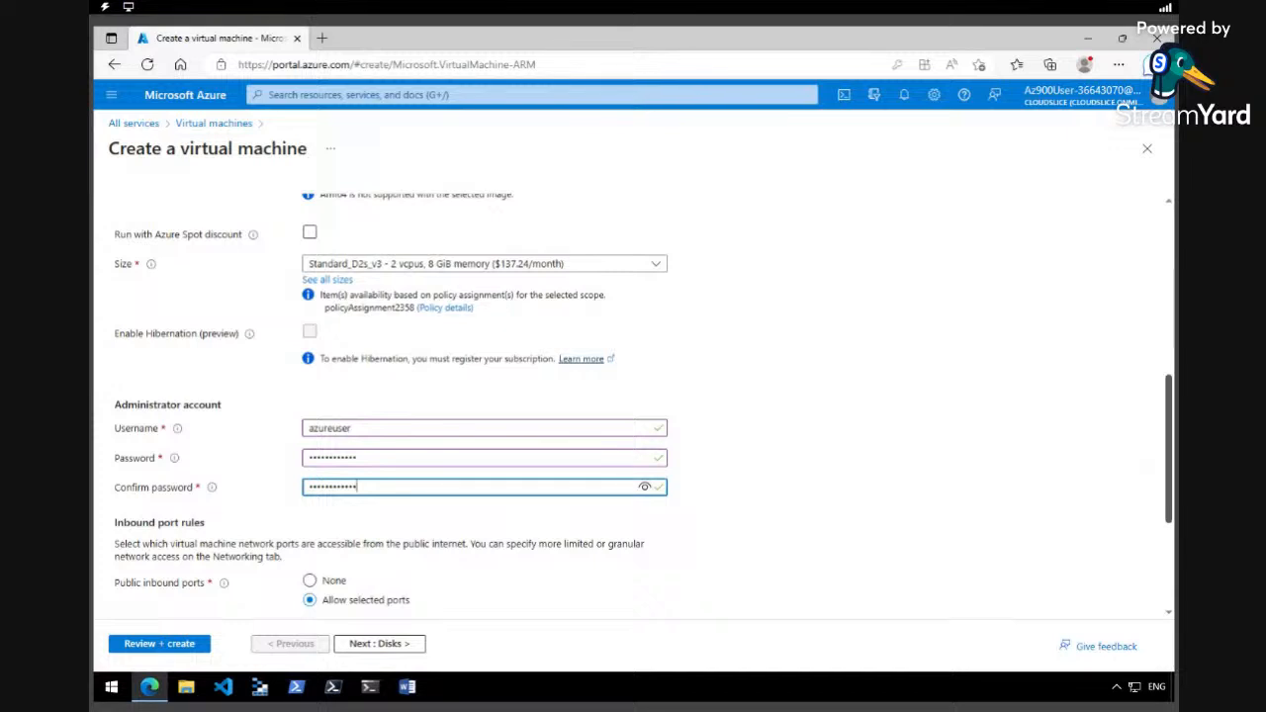
{"action": "left_click_drag", "start_coordinate": [1170, 475], "coordinate": [1168, 475]}
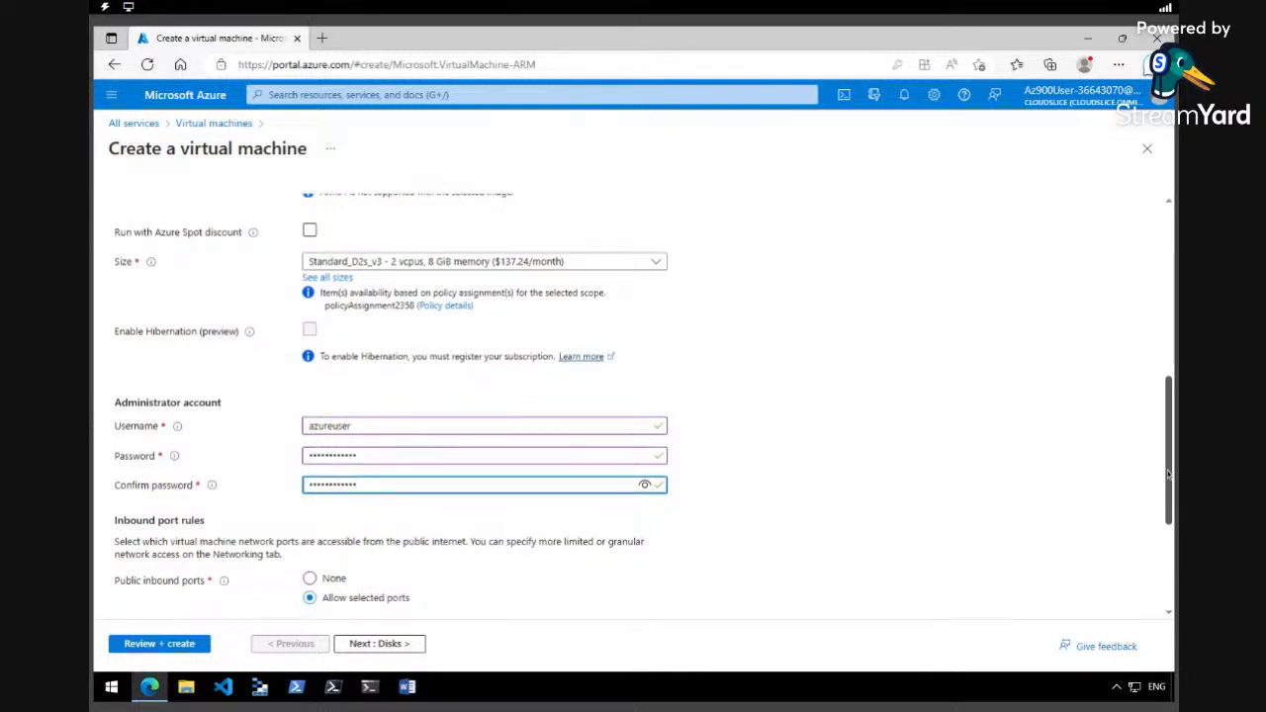
Allow inbound HTTP (80) in addition to RDP (3389).
{"action": "scroll", "coordinate": [1119, 497], "scroll_direction": "down", "scroll_amount": 1}
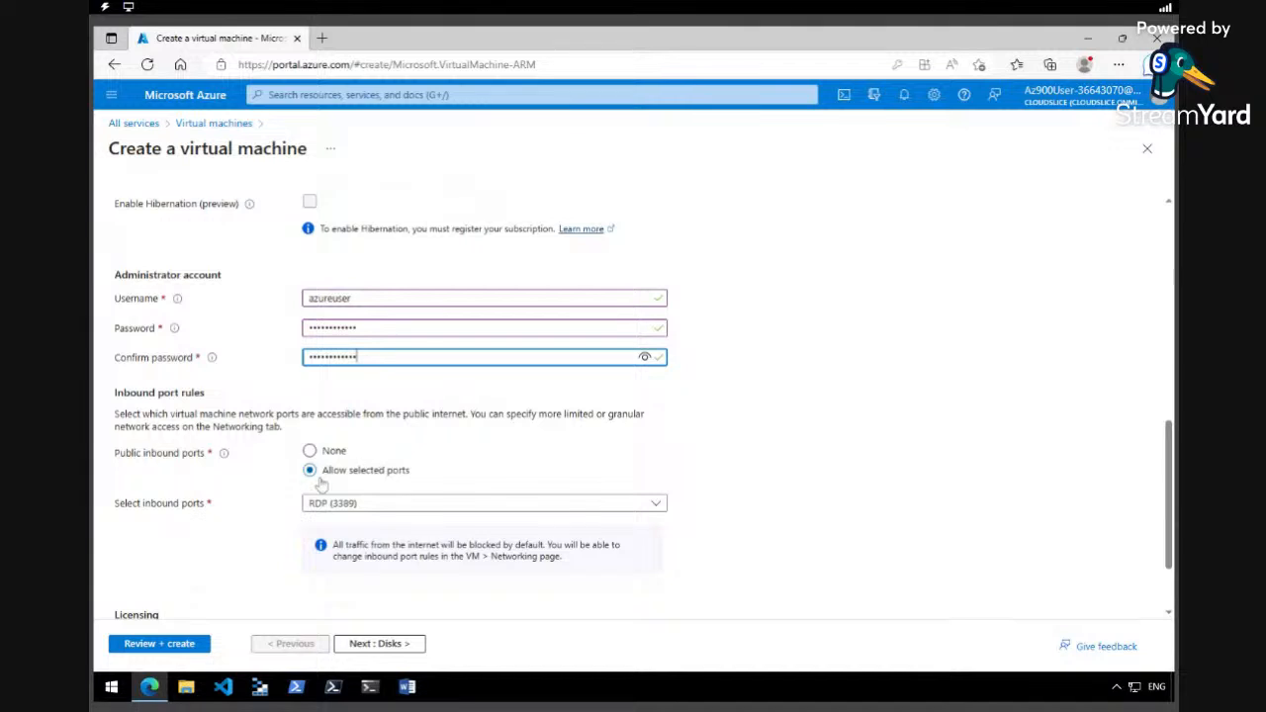
{"action": "left_click", "coordinate": [397, 505]}
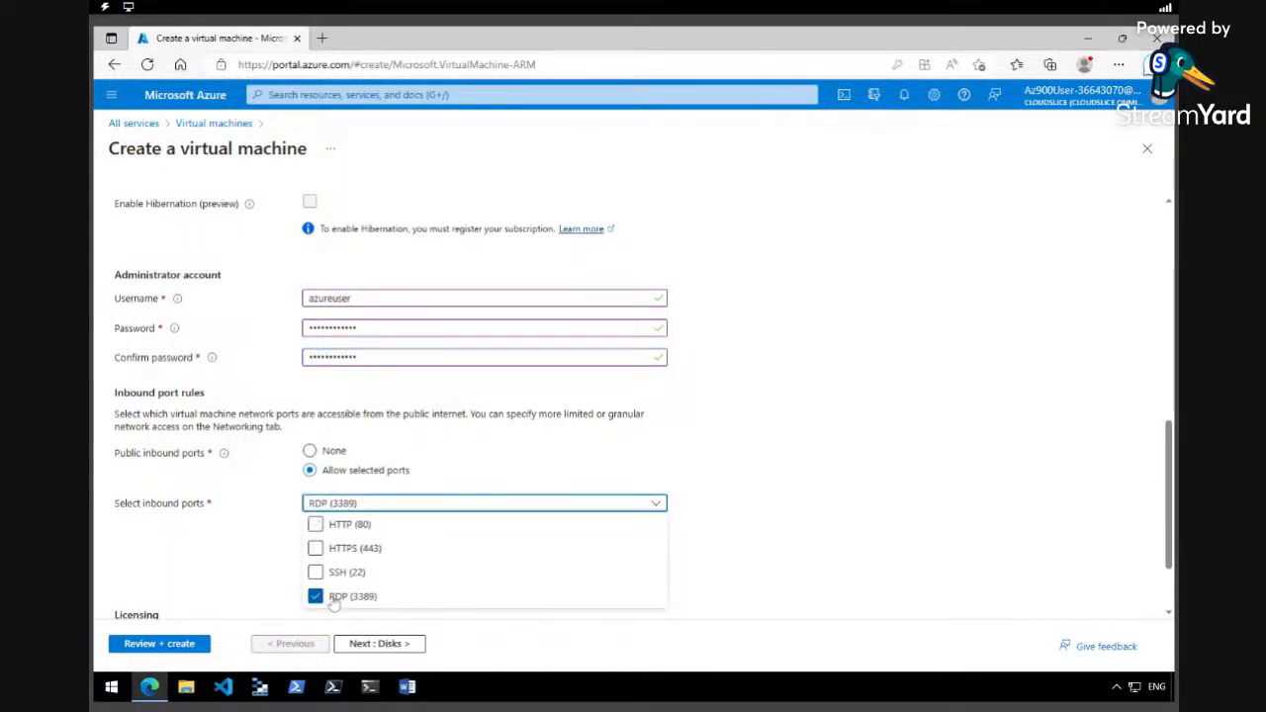
{"action": "left_click", "coordinate": [315, 524]}
{"action": "left_click", "coordinate": [818, 448]}
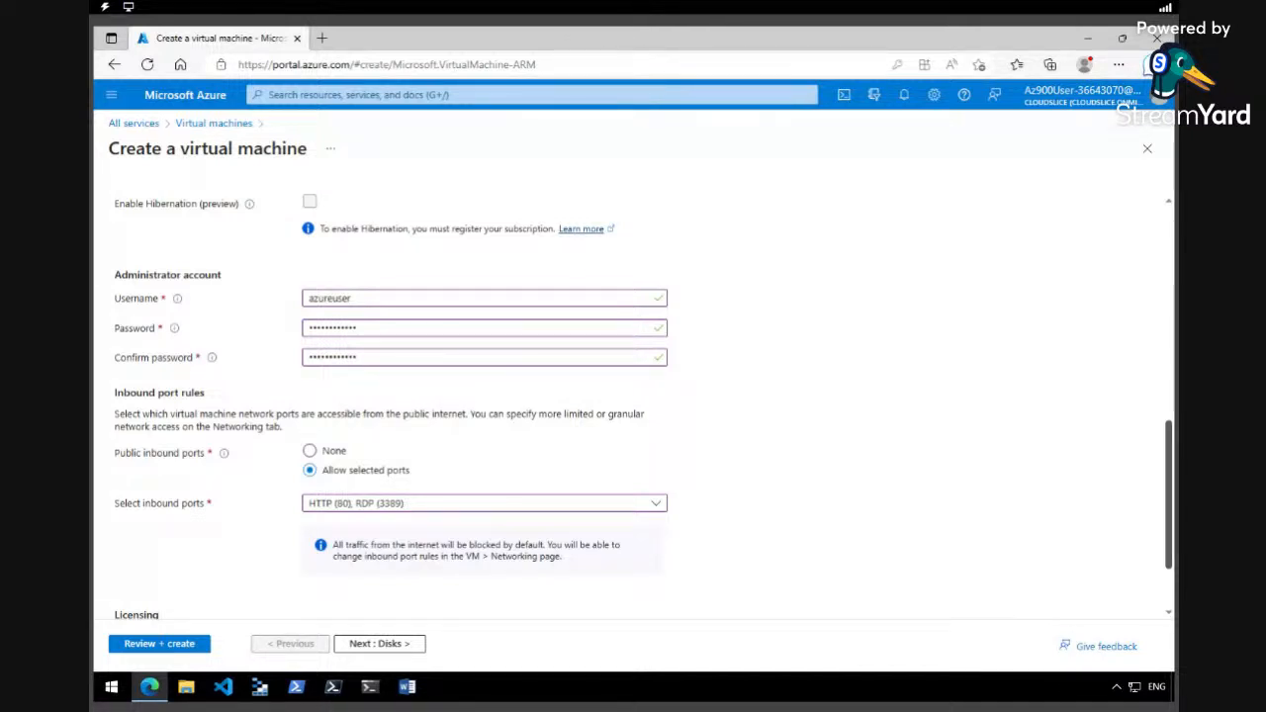
{"action": "left_click_drag", "start_coordinate": [1168, 475], "coordinate": [1169, 246]}
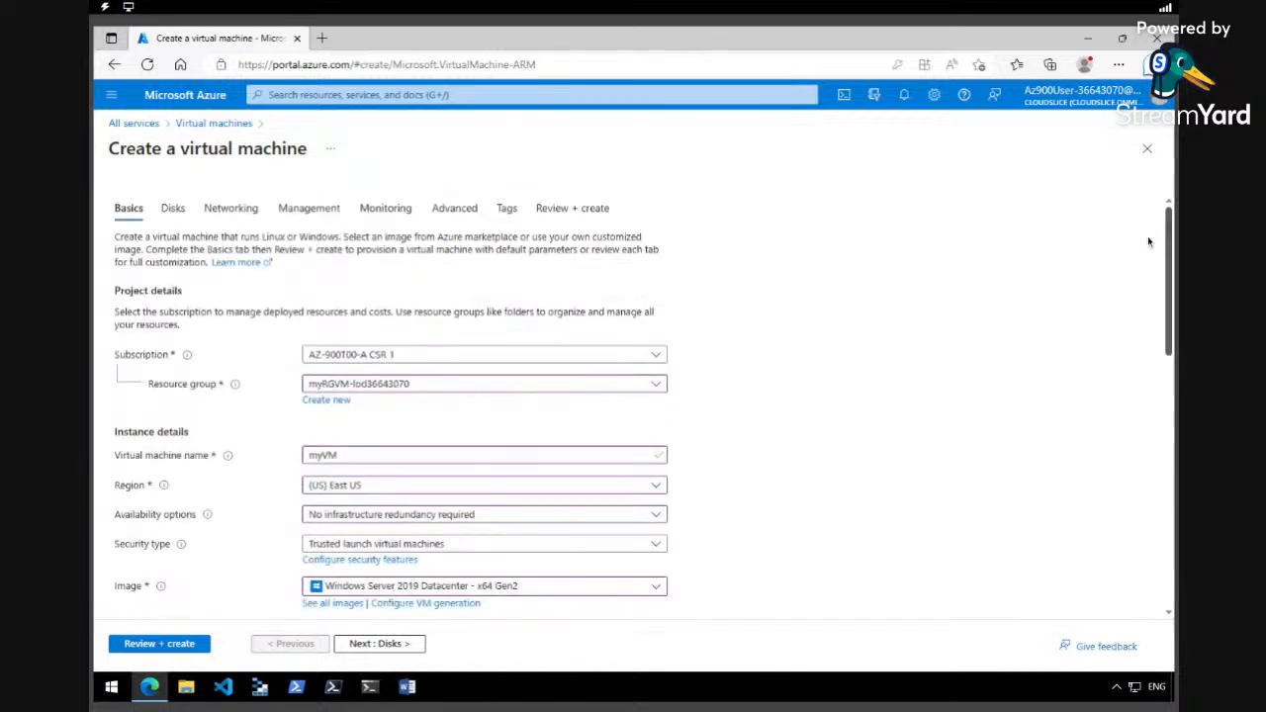
Disable boot diagnostics on the Monitoring tab, declining the browser's password save.
{"action": "left_click", "coordinate": [387, 210]}
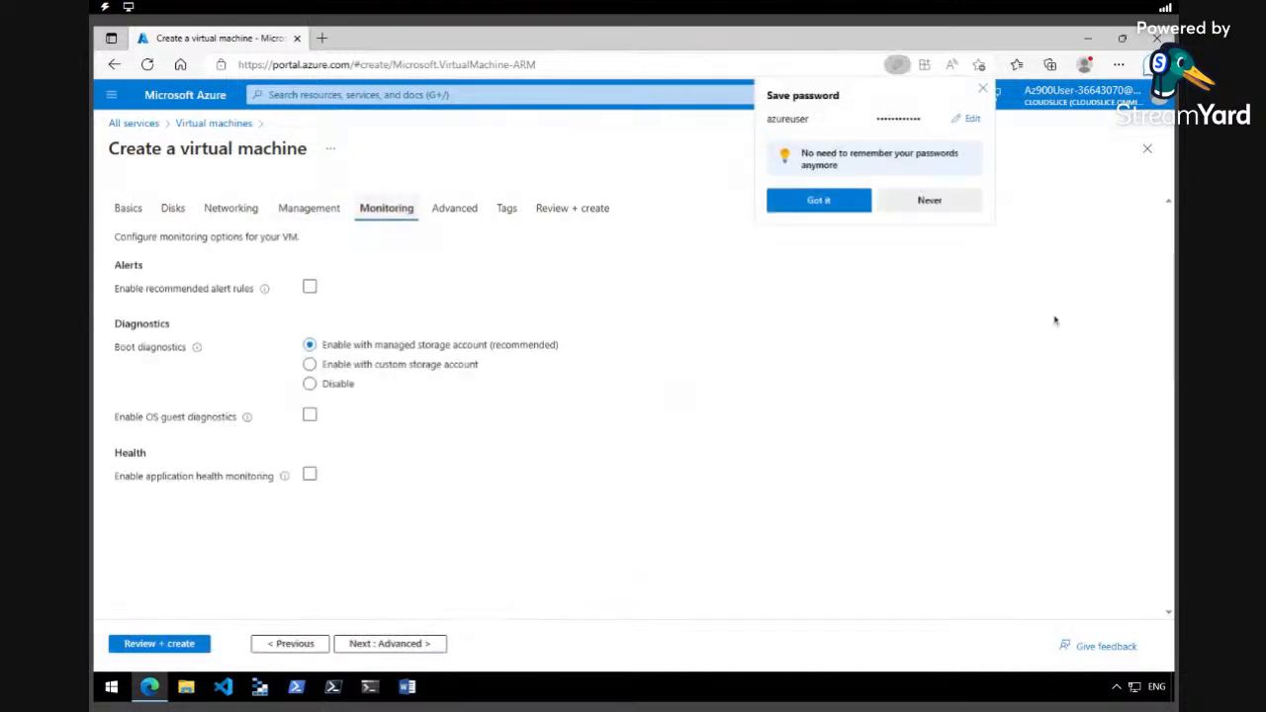
{"action": "left_click", "coordinate": [930, 201]}
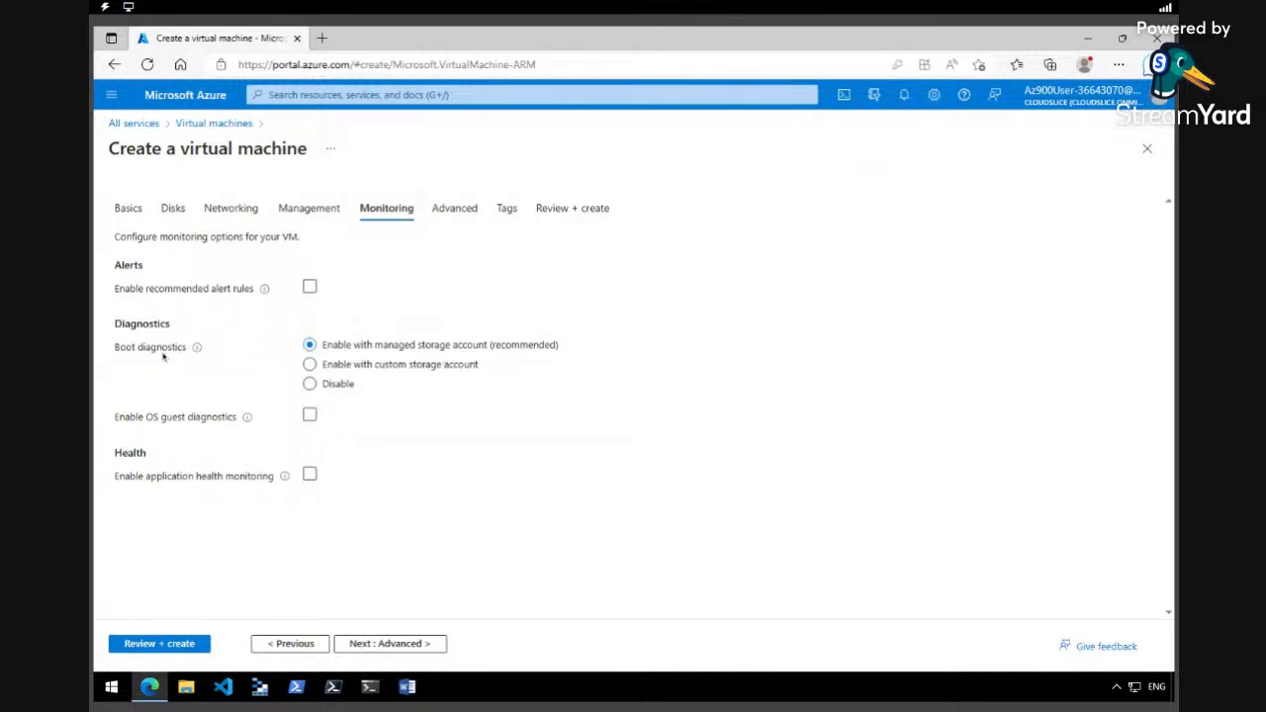
{"action": "left_click", "coordinate": [309, 384]}
Pass Review + create validation and submit the VM with Create.
{"action": "left_click", "coordinate": [193, 643]}
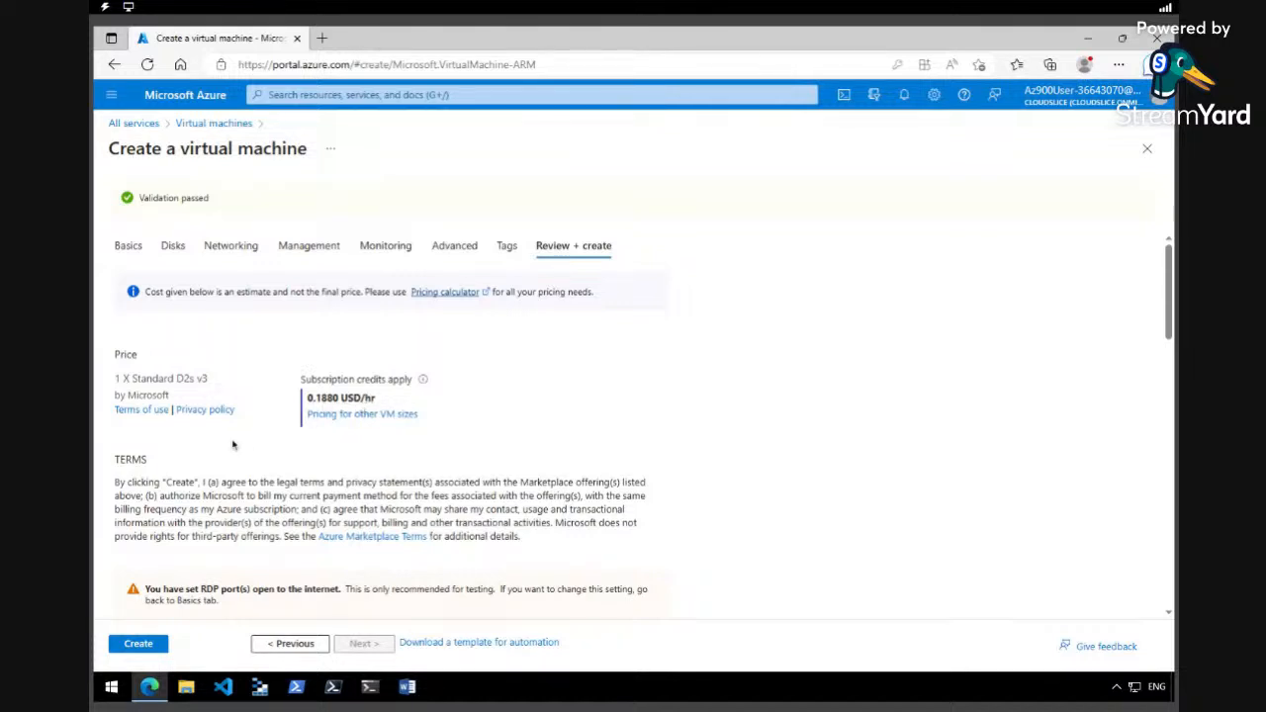
{"action": "left_click", "coordinate": [138, 645]}
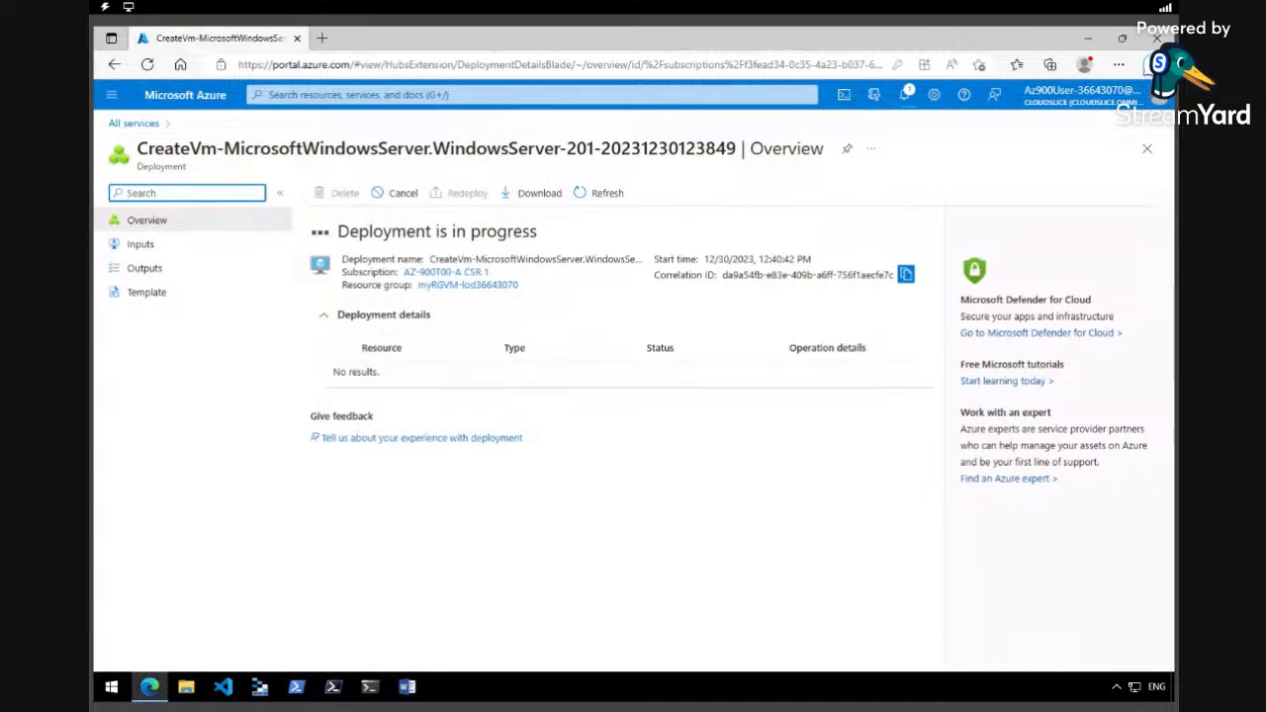
Check the deployment progress in Notifications, then close the panel.
{"action": "left_click", "coordinate": [904, 95]}
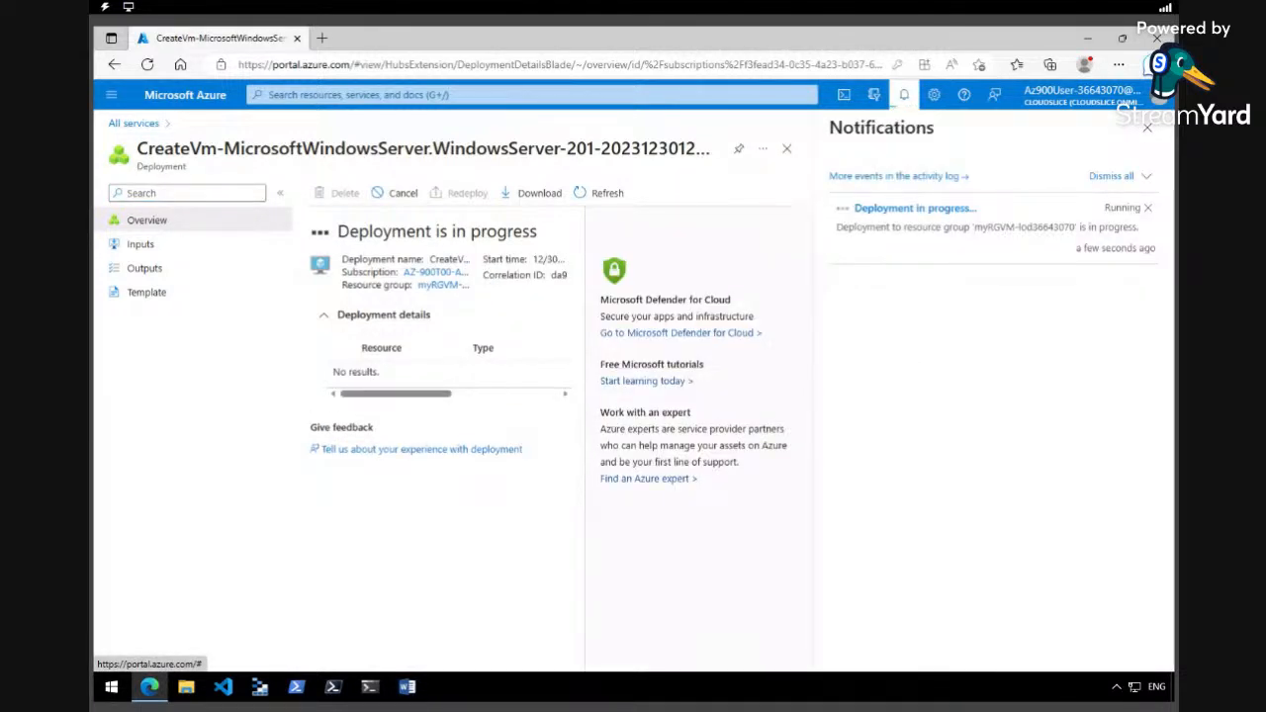
{"action": "left_click", "coordinate": [676, 300]}
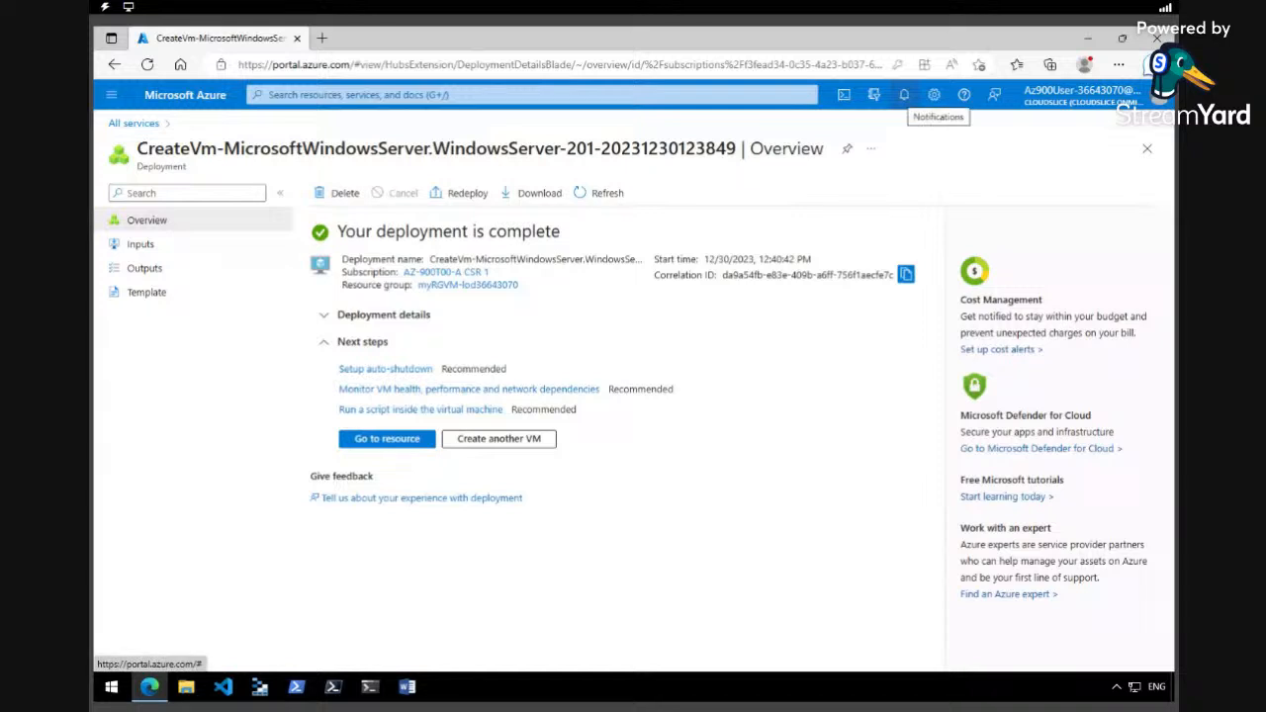
Open myVM from the deployment notification and choose Connect to show its RDP options.
{"action": "left_click", "coordinate": [903, 96]}
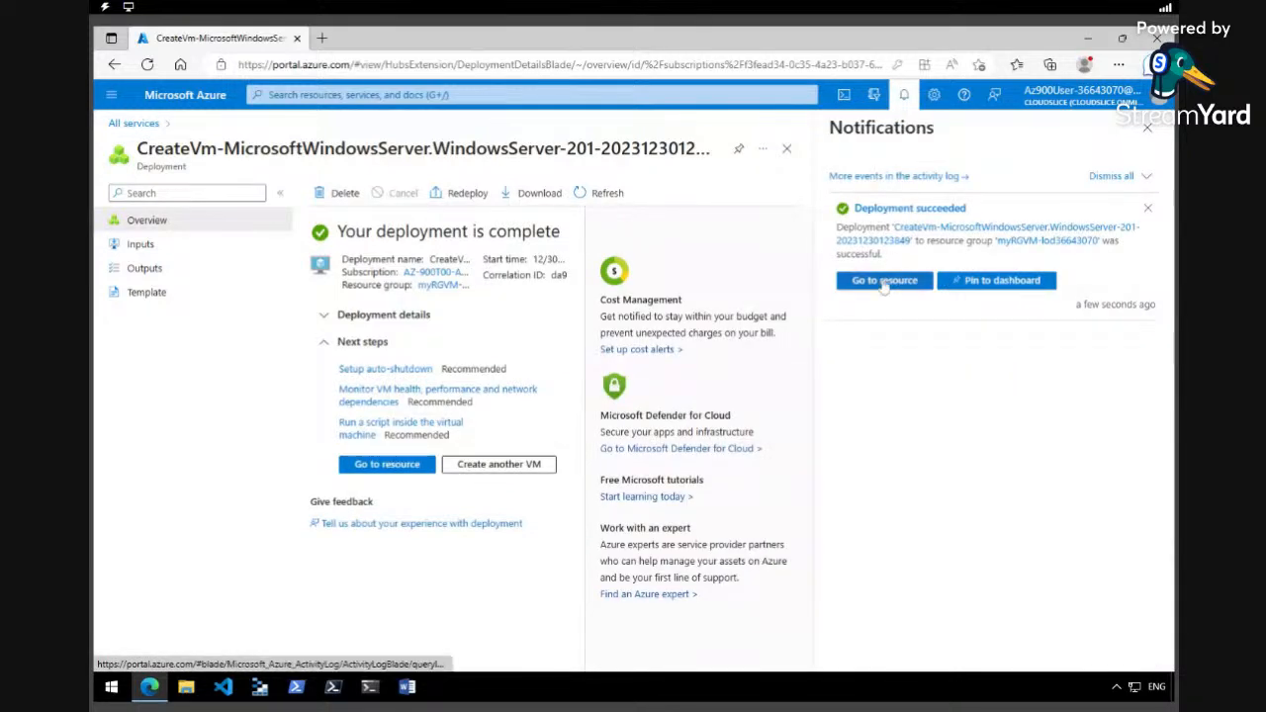
{"action": "left_click", "coordinate": [883, 282]}
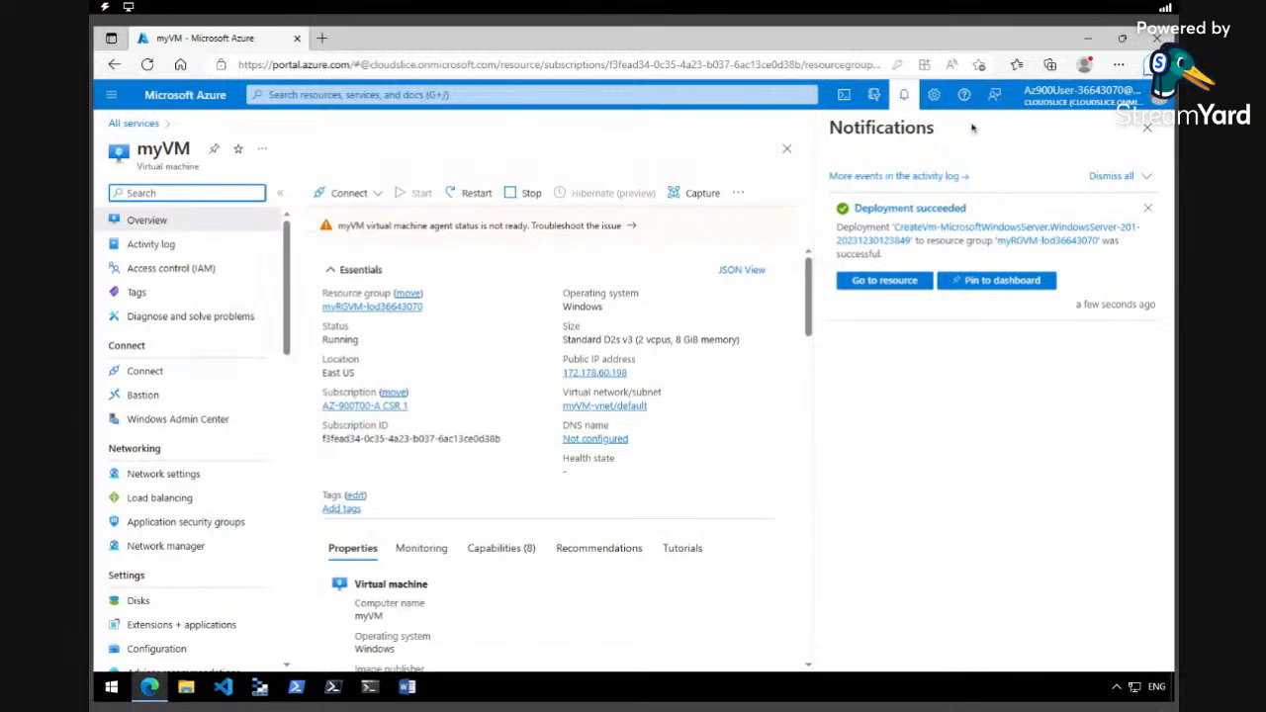
{"action": "left_click", "coordinate": [904, 97]}
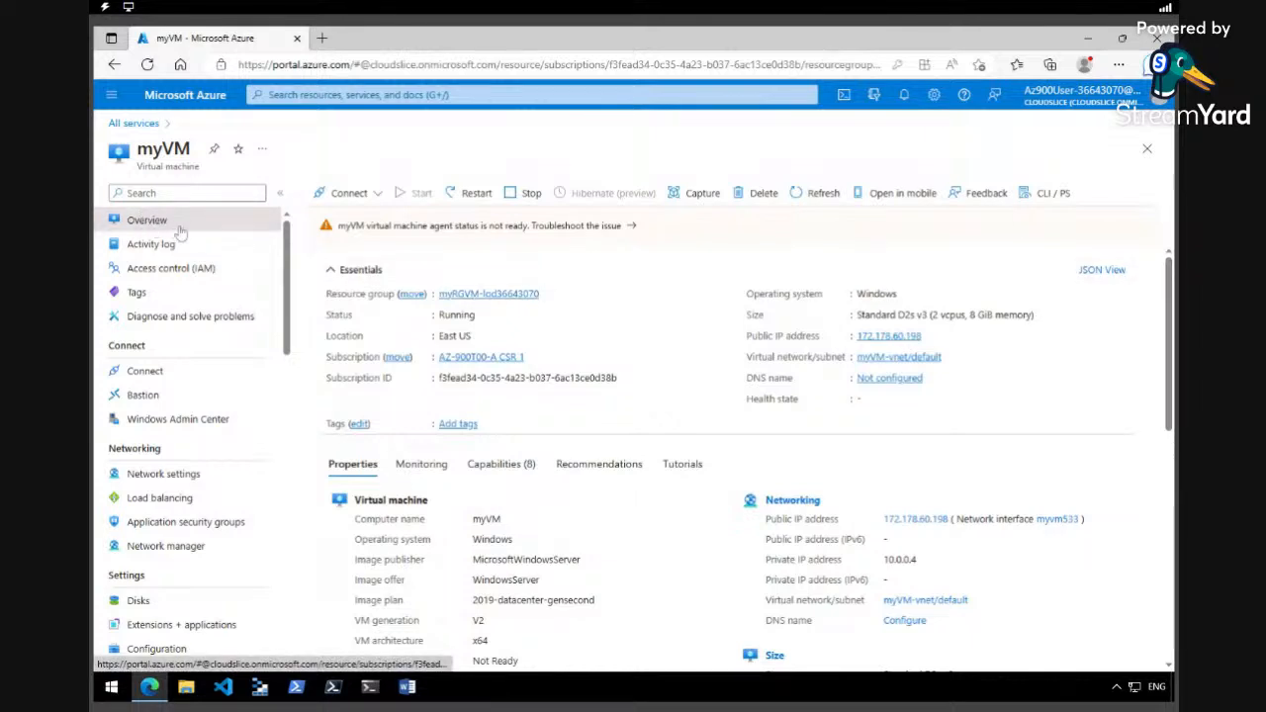
{"action": "left_click", "coordinate": [341, 201]}
{"action": "left_click", "coordinate": [348, 224]}
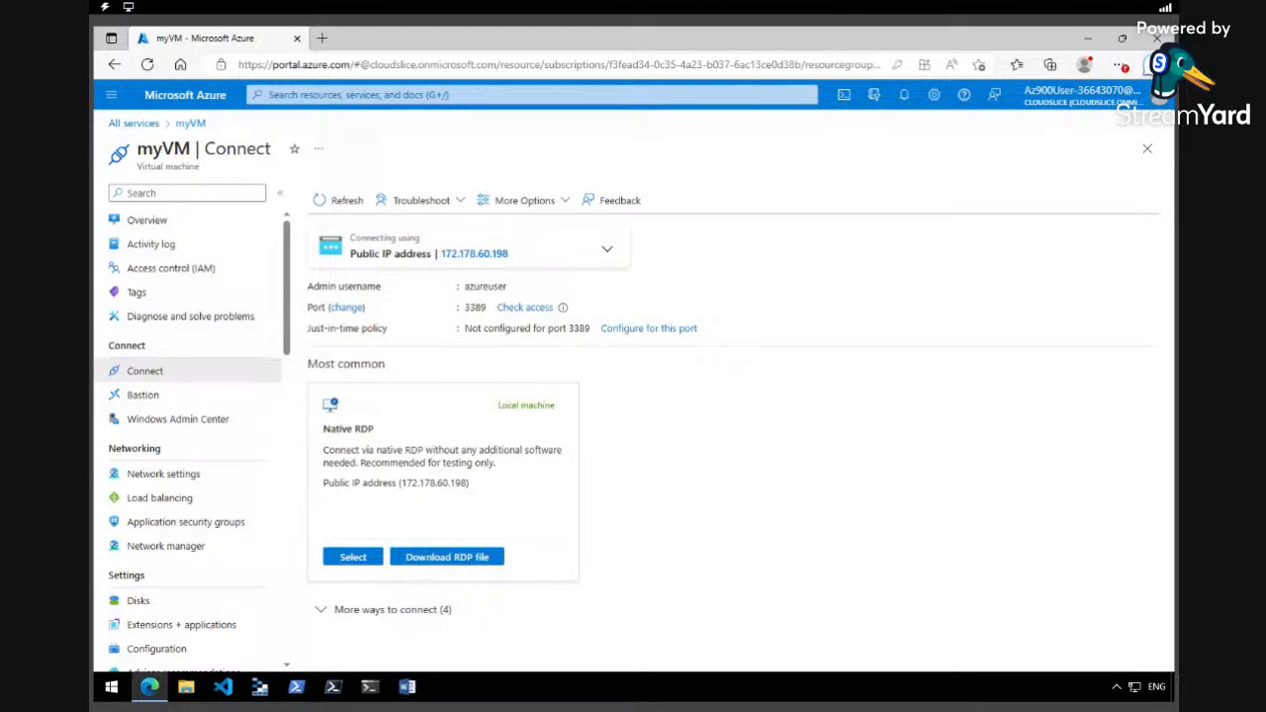
Download myVM.rdp, keep it past Edge's warning, and open it.
{"action": "left_click", "coordinate": [473, 560]}
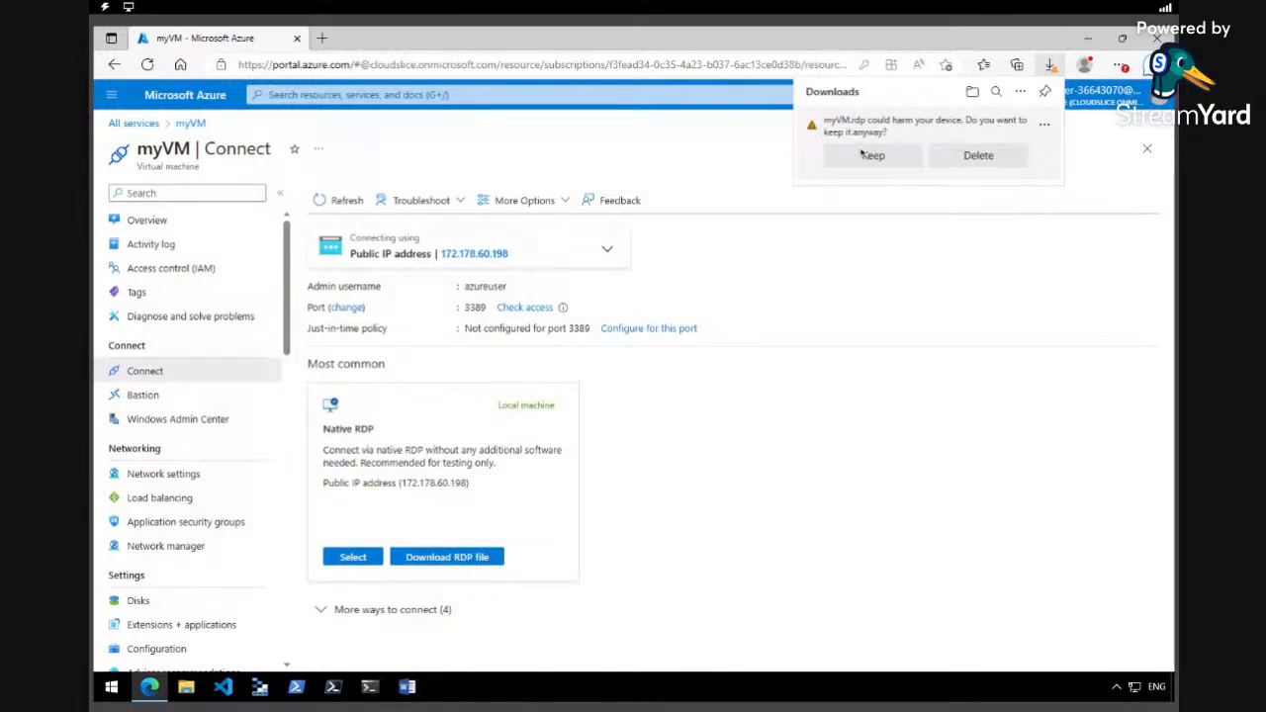
{"action": "left_click", "coordinate": [861, 161]}
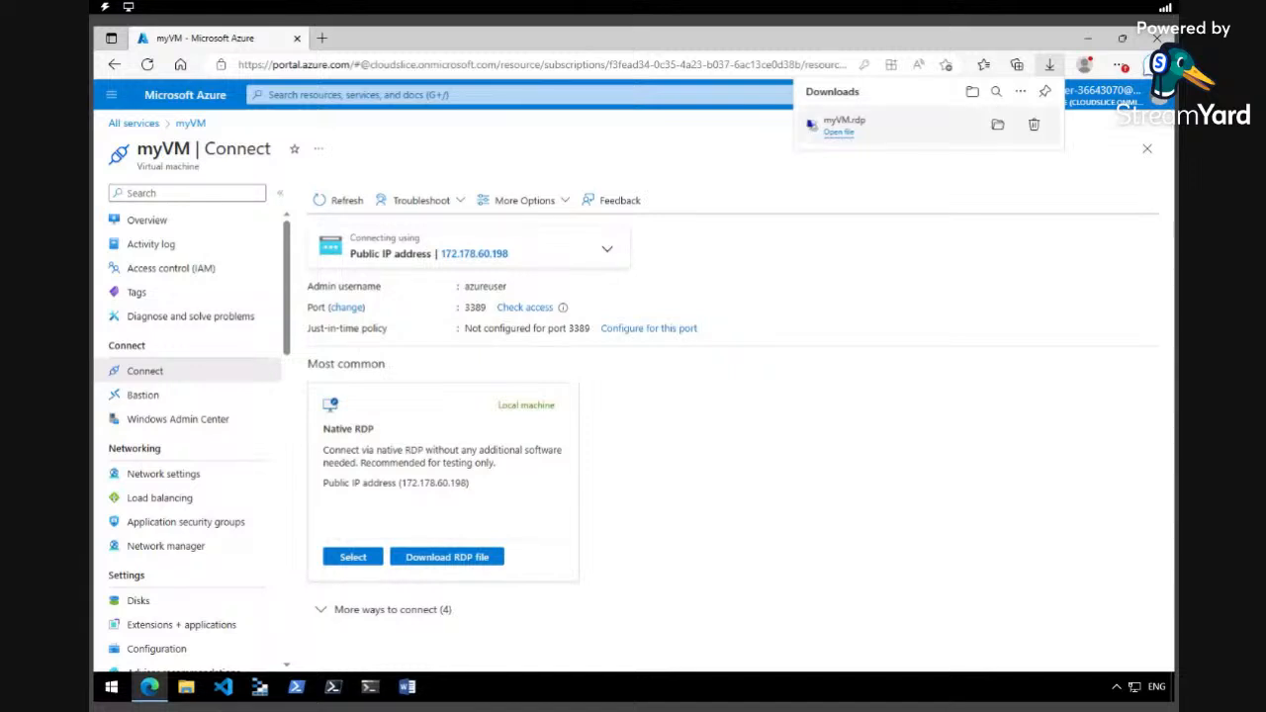
{"action": "left_click", "coordinate": [843, 133]}
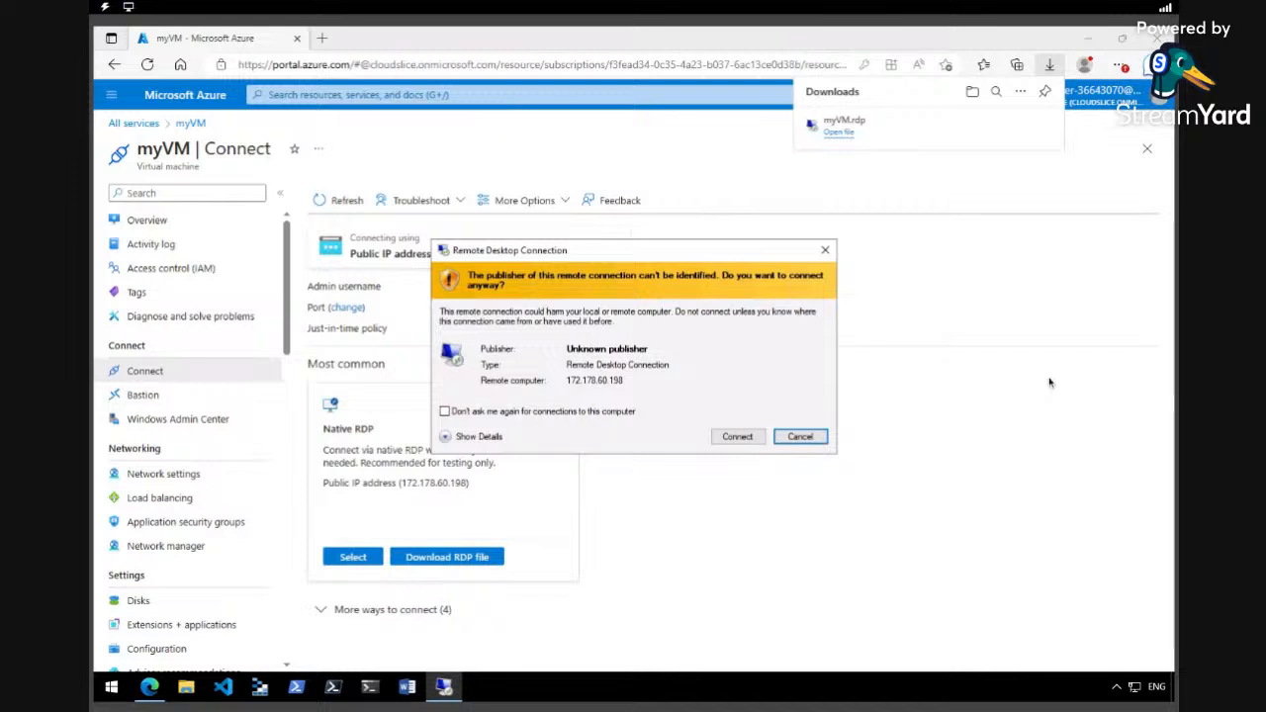
Sign in to myVM at 172.178.60.198 with the admin password, accepting the publisher and certificate warnings.
{"action": "left_click", "coordinate": [737, 438]}
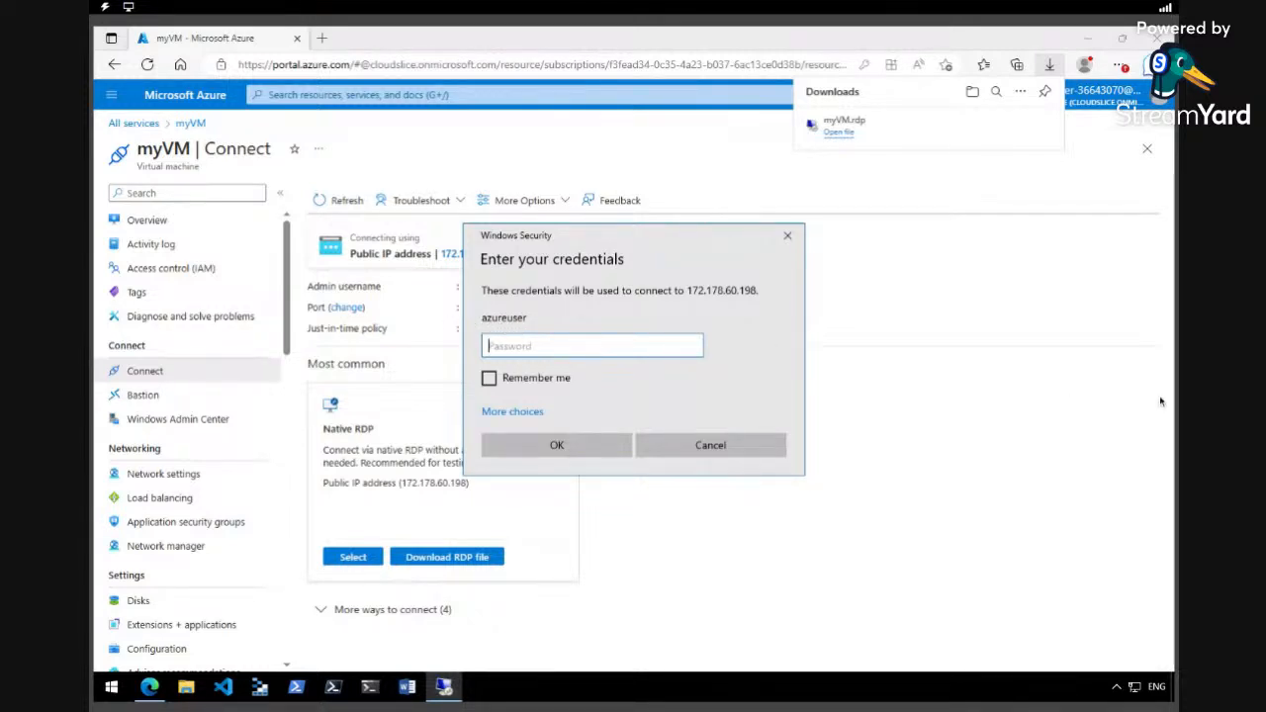
{"action": "key", "text": "ctrl+v"}
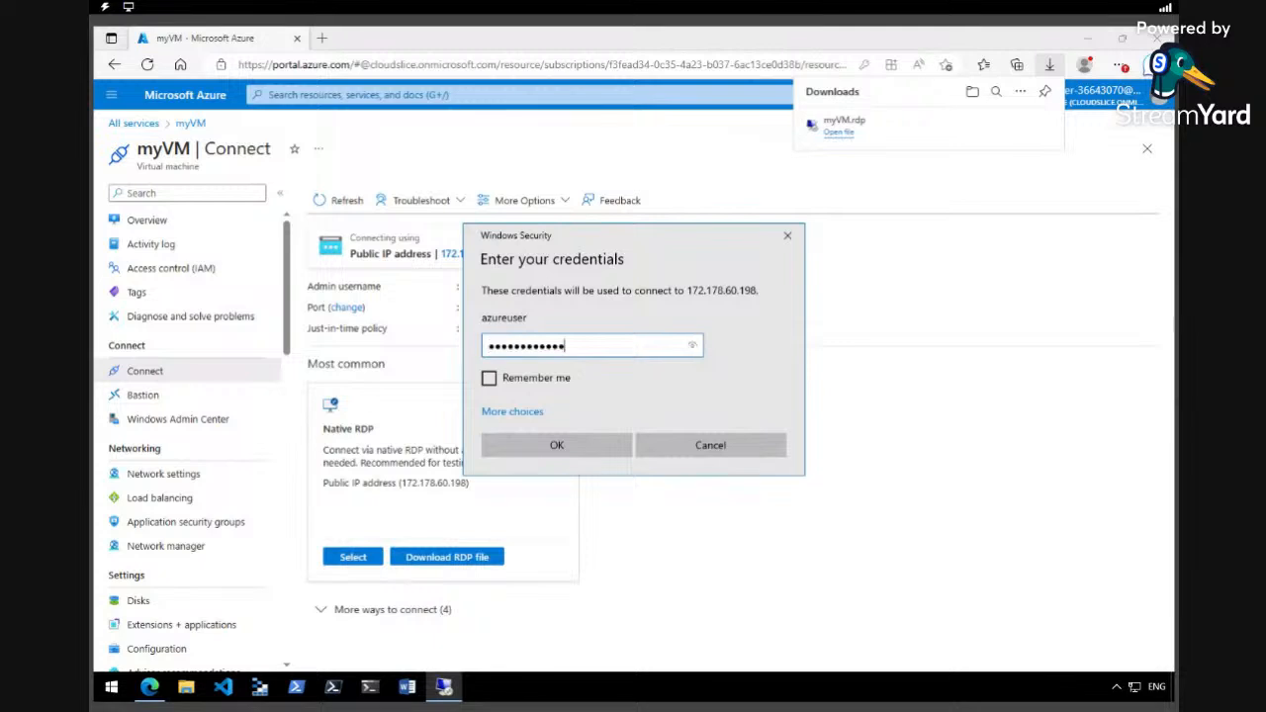
{"action": "left_click", "coordinate": [590, 445]}
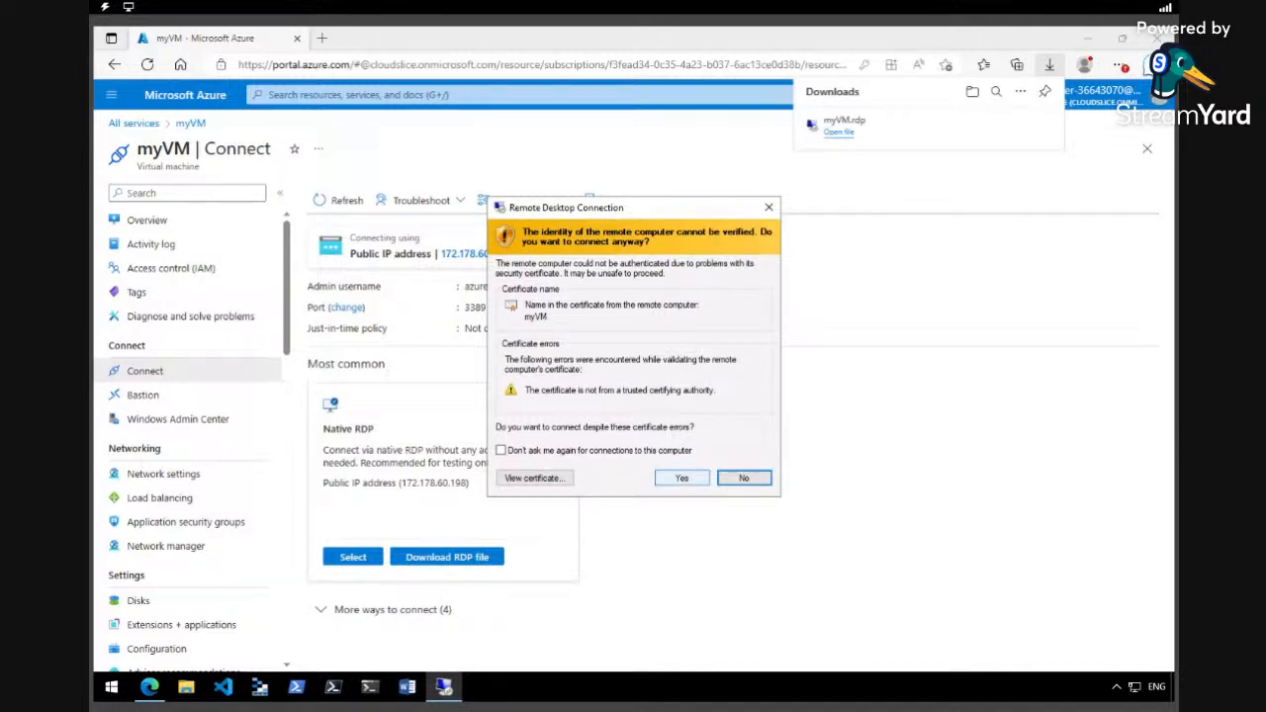
{"action": "left_click", "coordinate": [681, 477]}
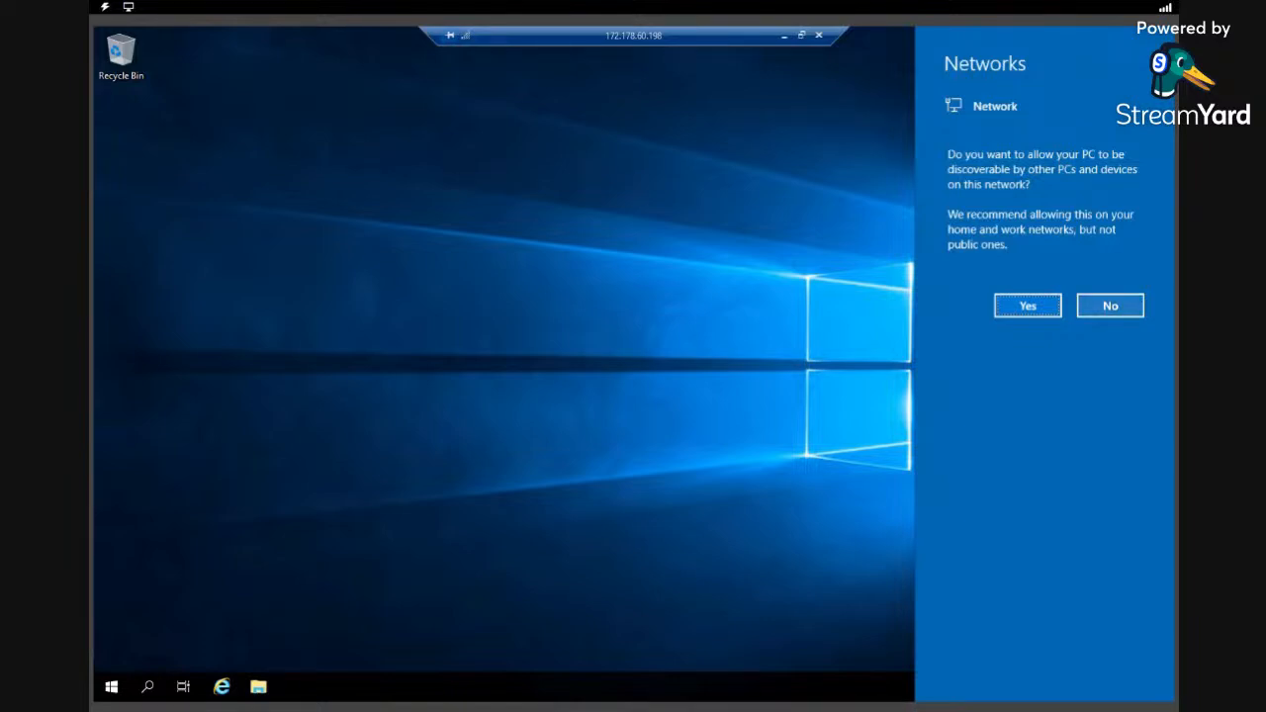
Answer No to making myVM discoverable on the network once its desktop loads.
{"action": "left_click", "coordinate": [1091, 309]}
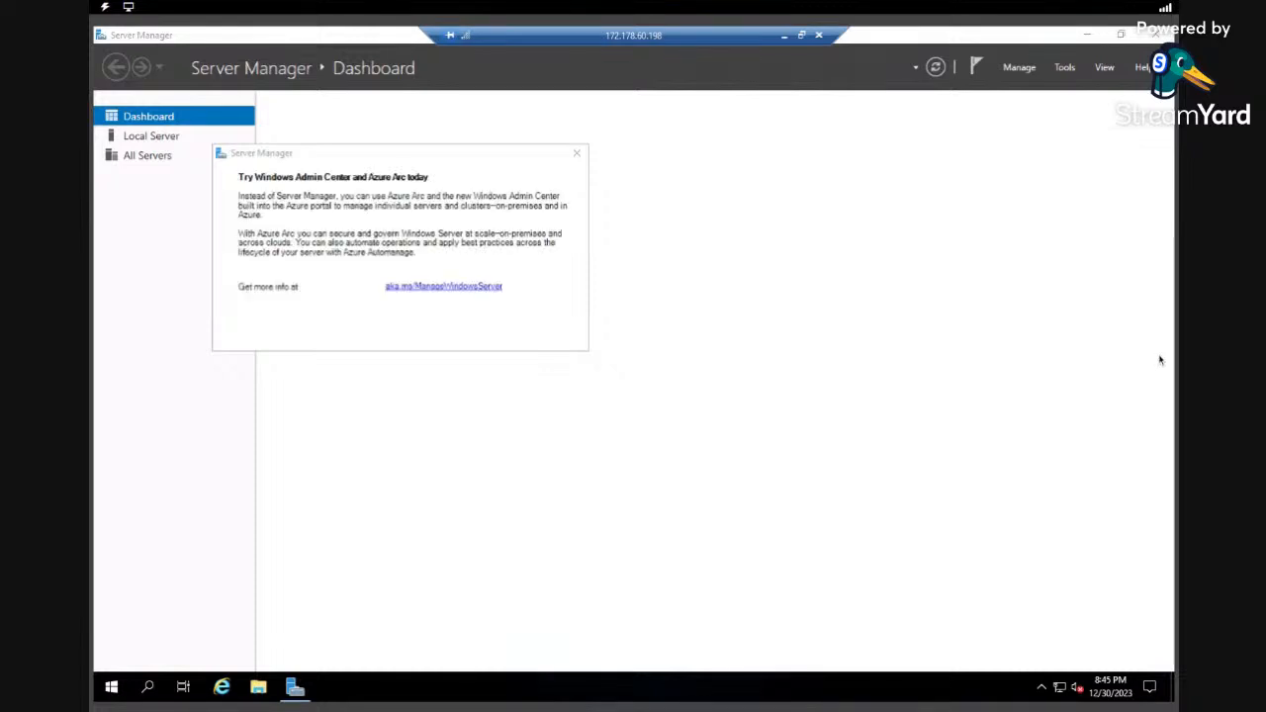
Dismiss the Windows Admin Center notice and close Server Manager on myVM.
{"action": "left_click", "coordinate": [577, 153]}
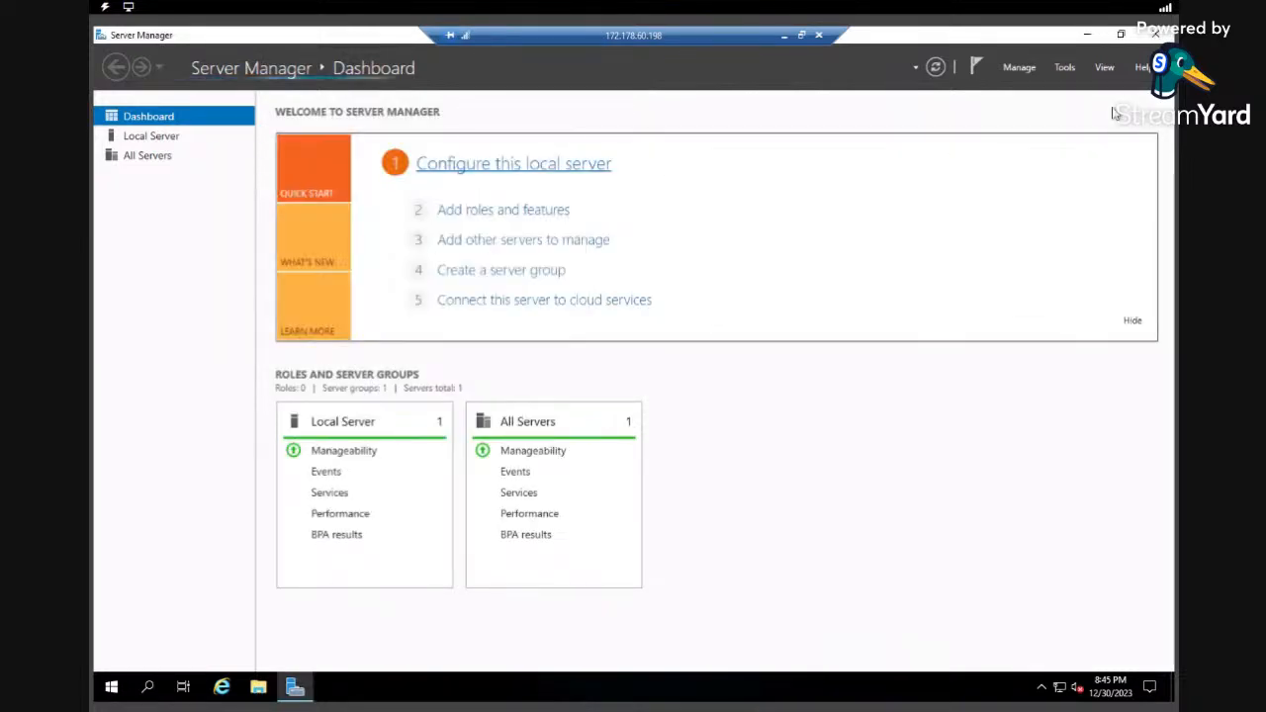
{"action": "left_click", "coordinate": [1156, 35]}
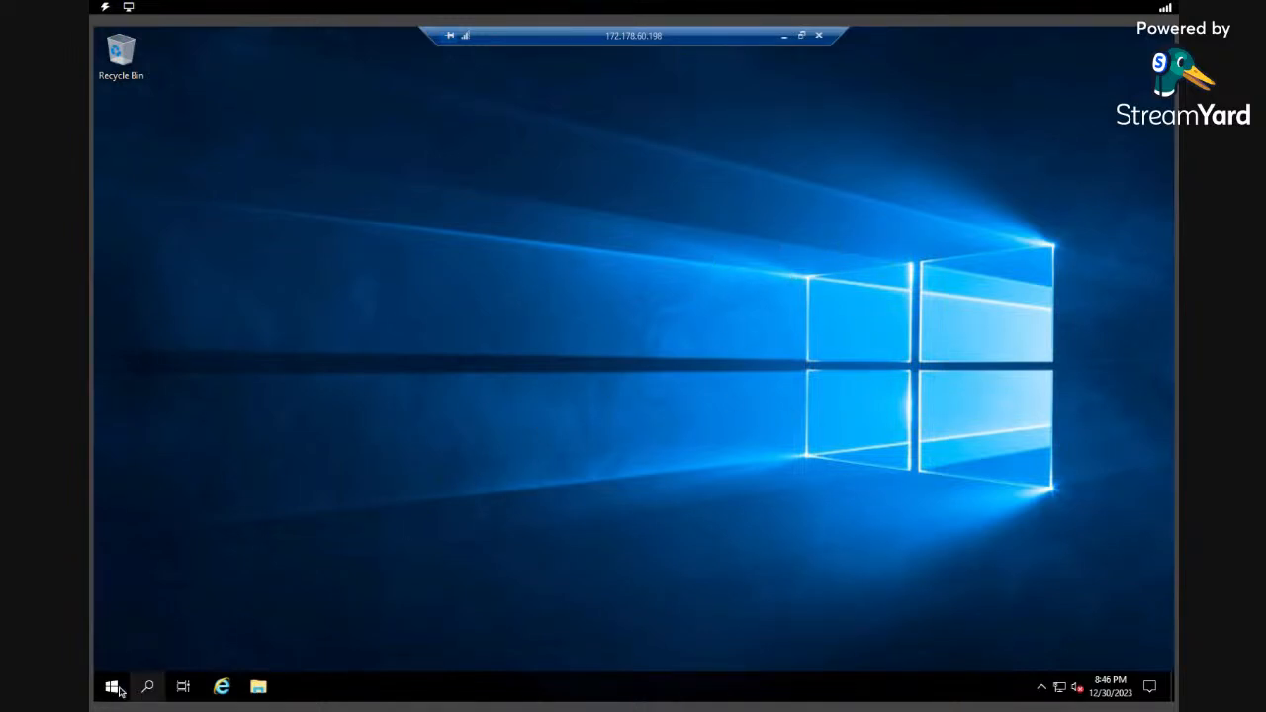
Search 'power' on myVM and run Windows PowerShell as administrator.
{"action": "left_click", "coordinate": [149, 688]}
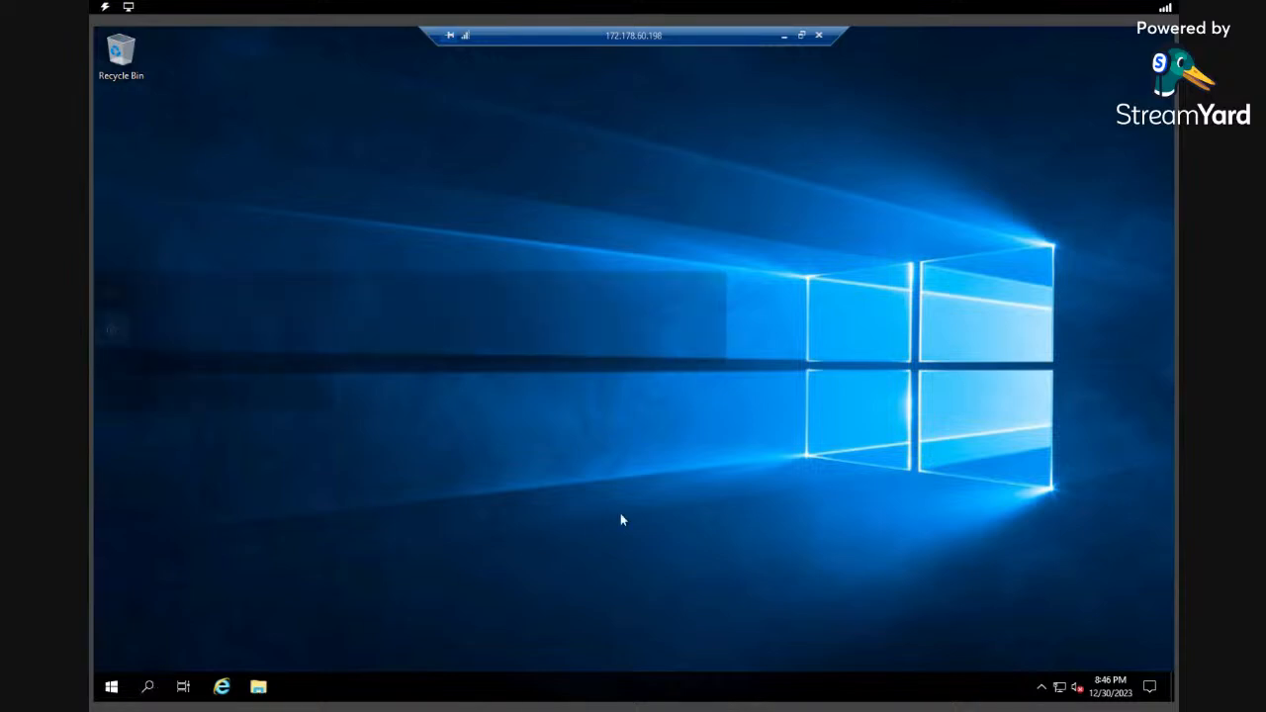
{"action": "type", "text": "po"}
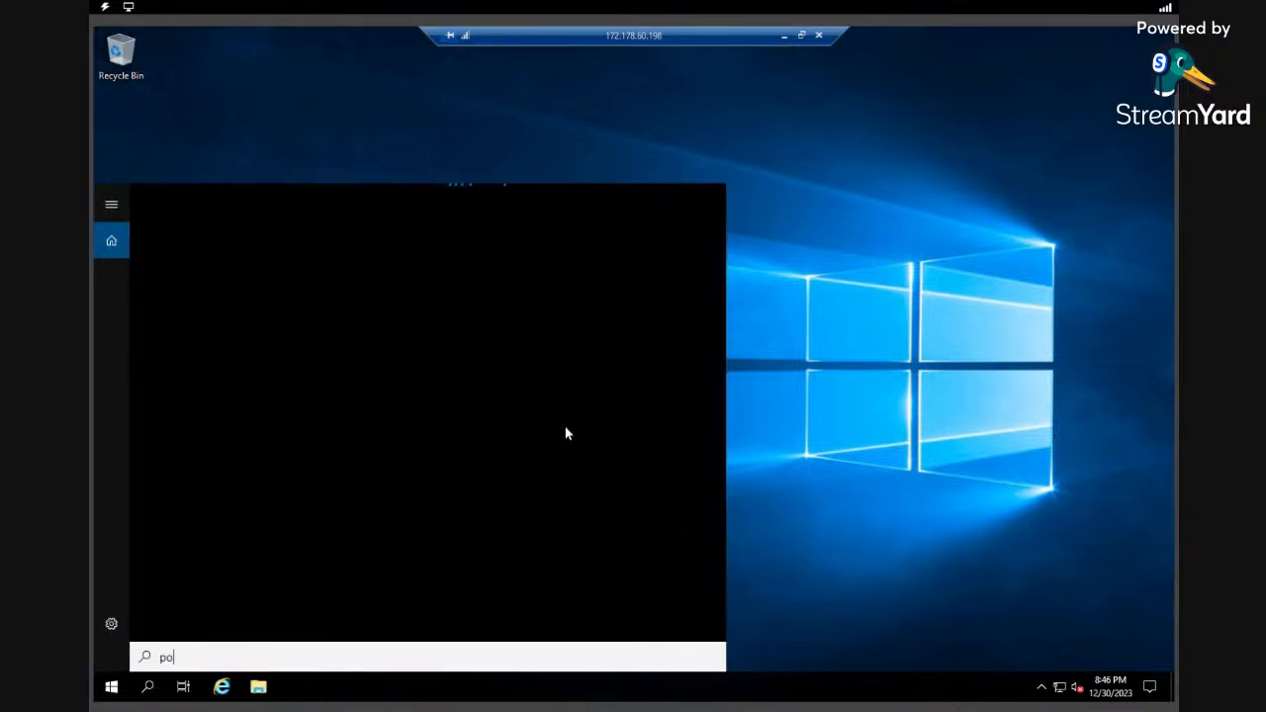
{"action": "type", "text": "wer"}
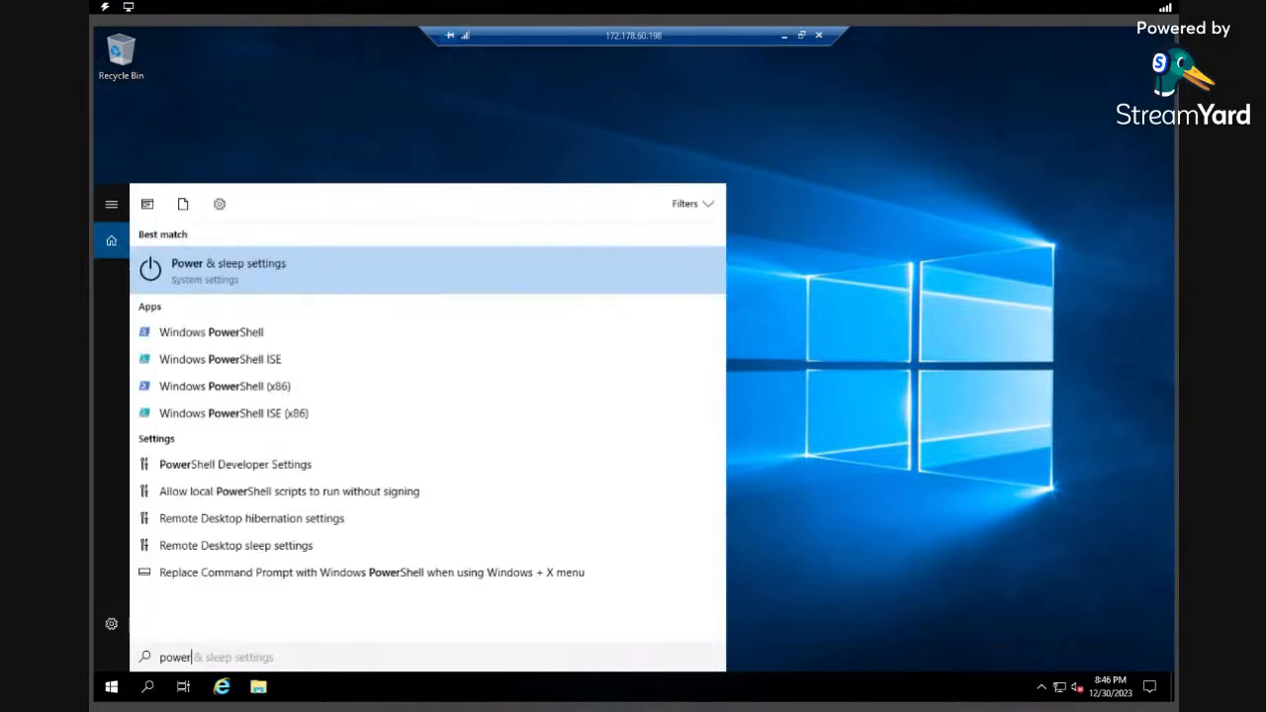
{"action": "right_click", "coordinate": [241, 337]}
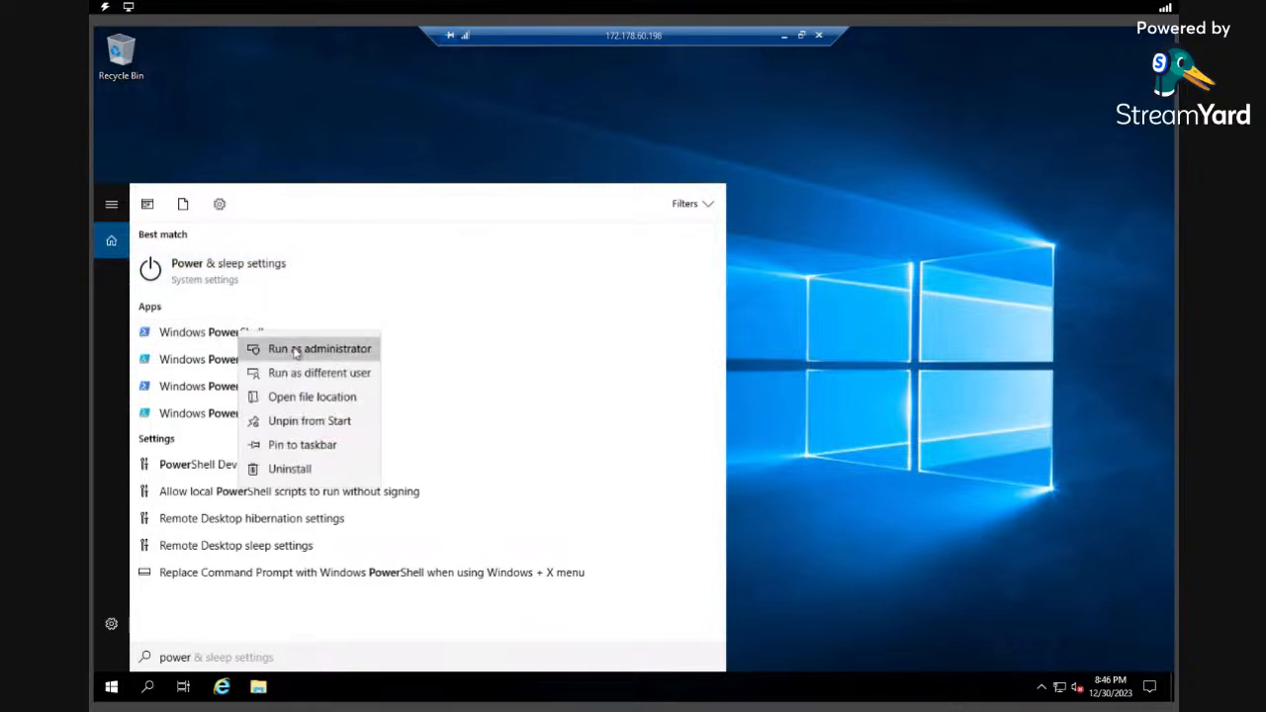
{"action": "left_click", "coordinate": [294, 352]}
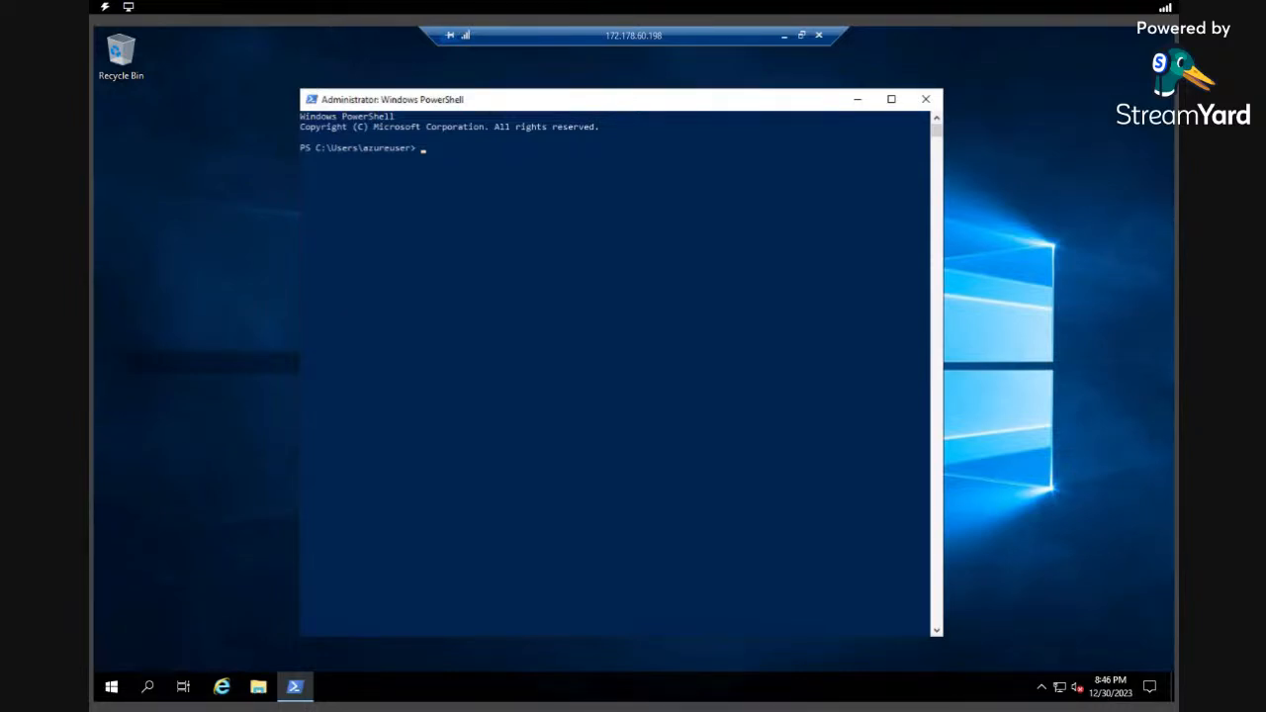
Run Install-WindowsFeature -name Web-Server -IncludeManagementTools, then minimize the remote session.
{"action": "type", "text": "Install-WindowsFeature -name Web-Server -IncludeManagementTools"}
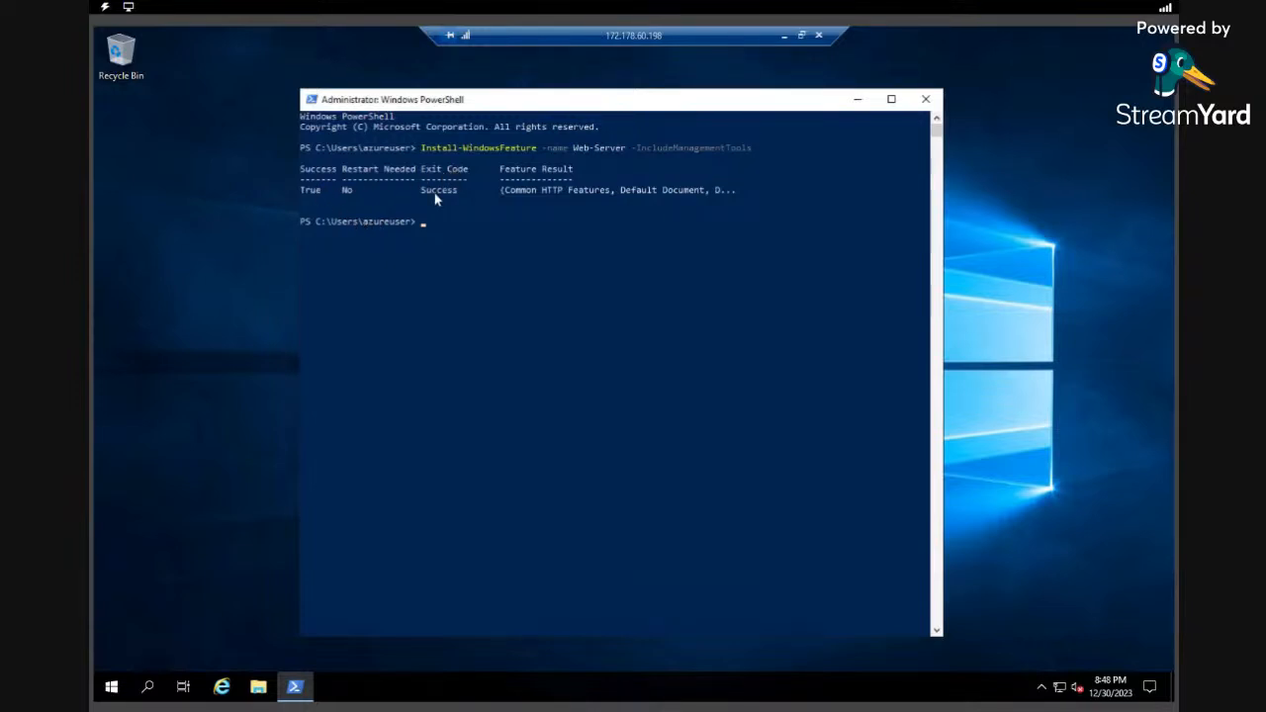
{"action": "left_click", "coordinate": [784, 36]}
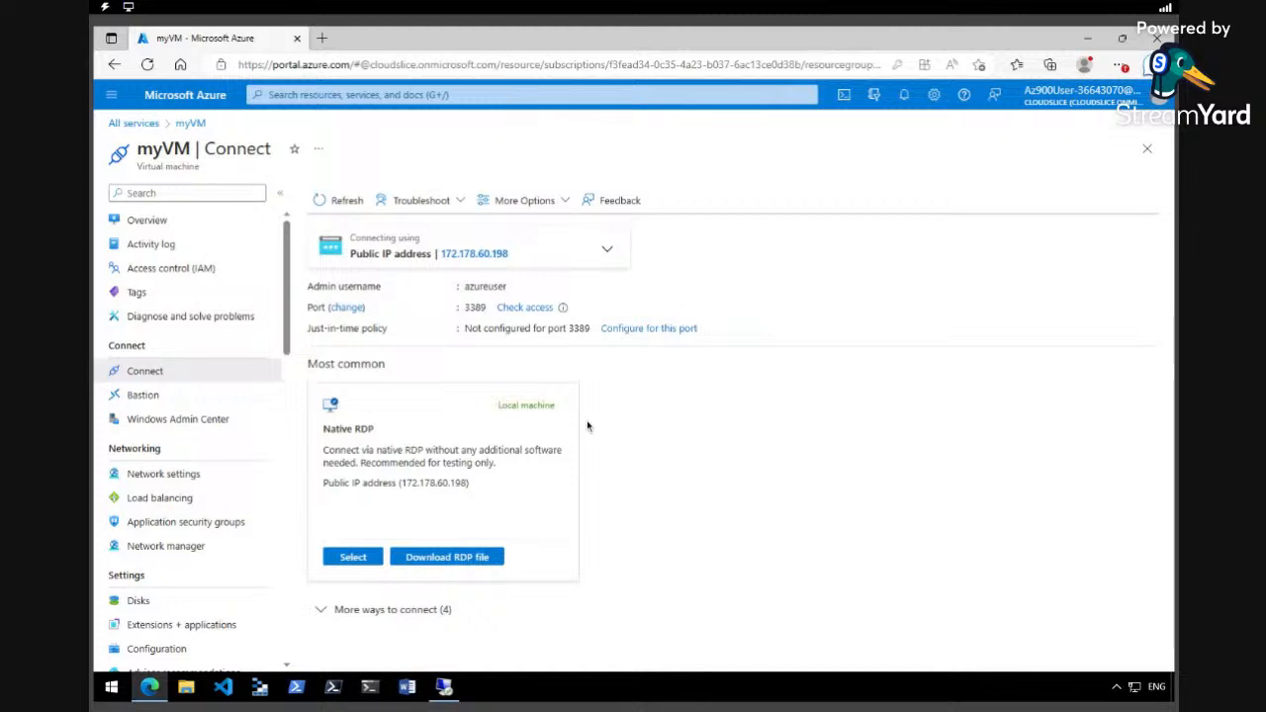
Copy myVM's public IP 172.178.60.198 from its Overview page.
{"action": "mouse_move", "coordinate": [445, 690]}
{"action": "left_click", "coordinate": [188, 222]}
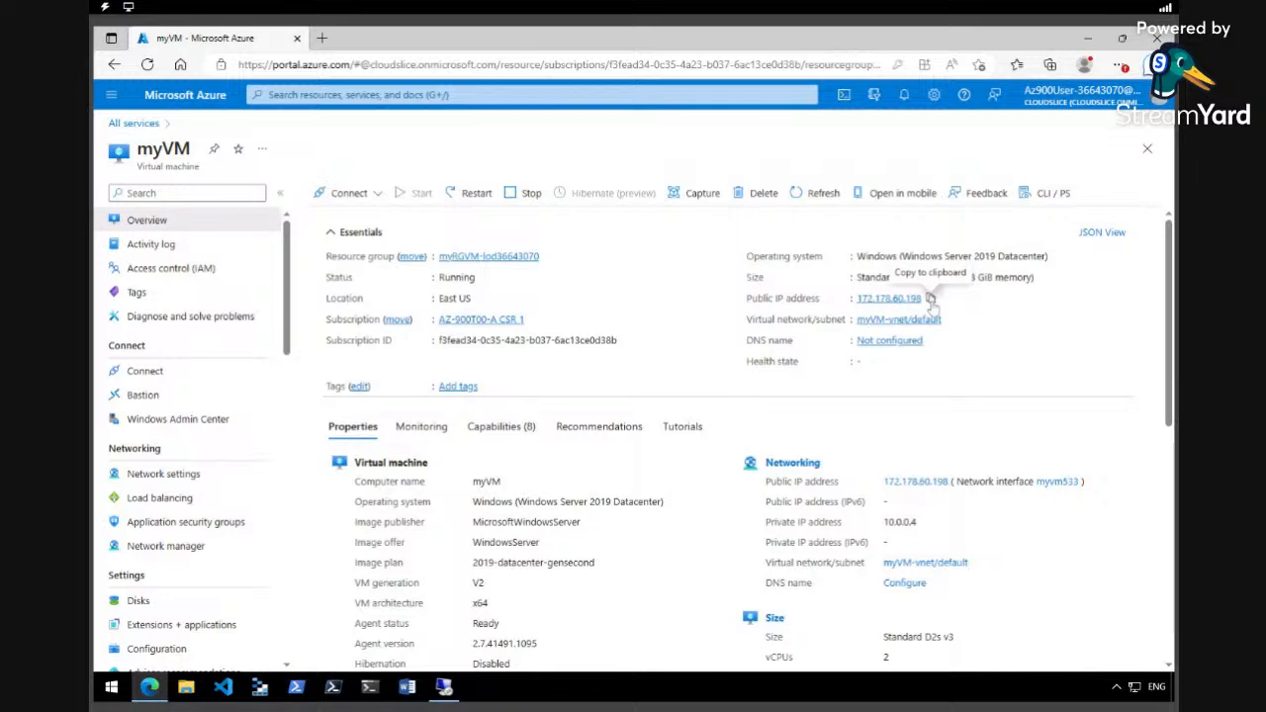
{"action": "left_click", "coordinate": [930, 298]}
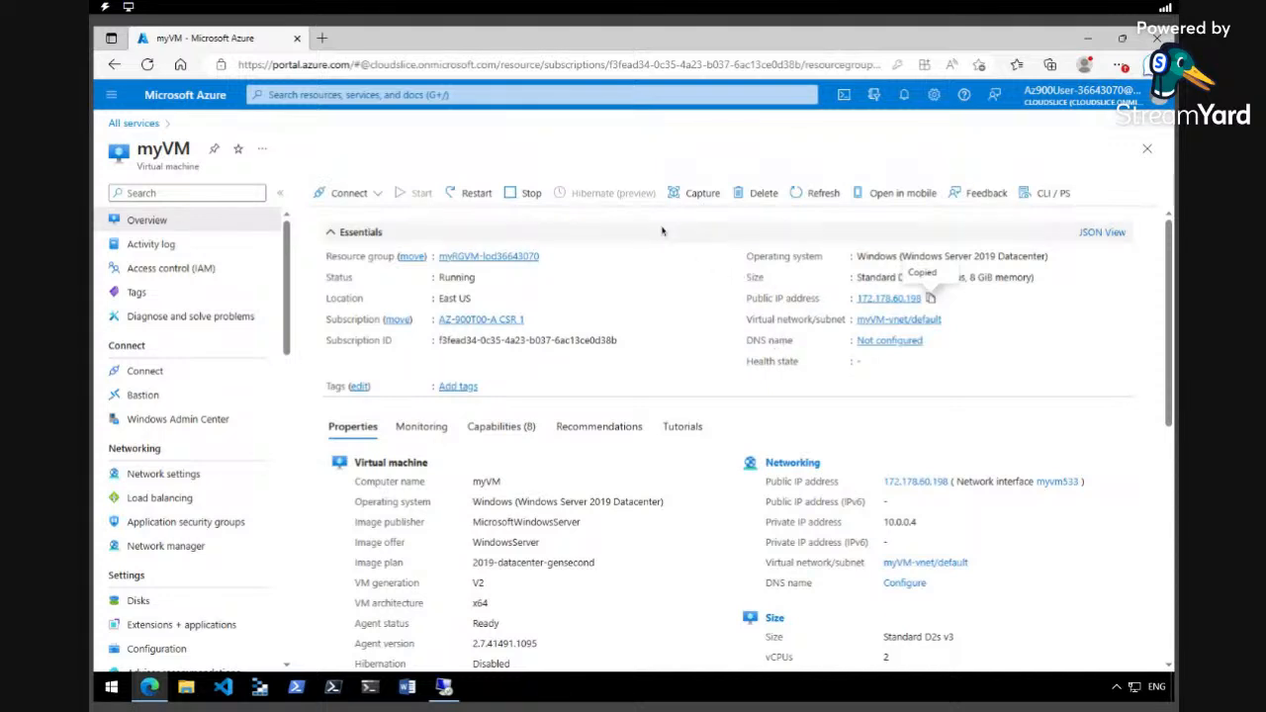
Browse to 172.178.60.198 in a new tab to load the IIS welcome page, then return to myVM.
{"action": "left_click", "coordinate": [321, 38]}
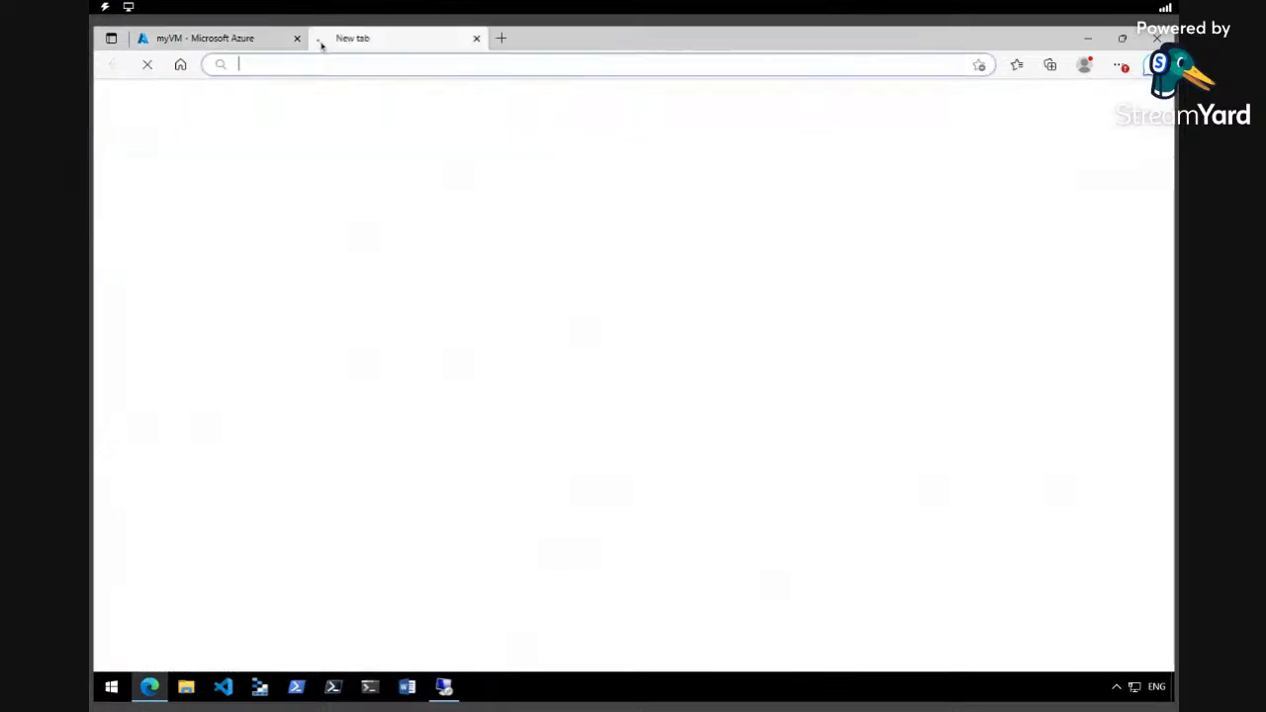
{"action": "right_click", "coordinate": [399, 67]}
{"action": "left_click", "coordinate": [461, 209]}
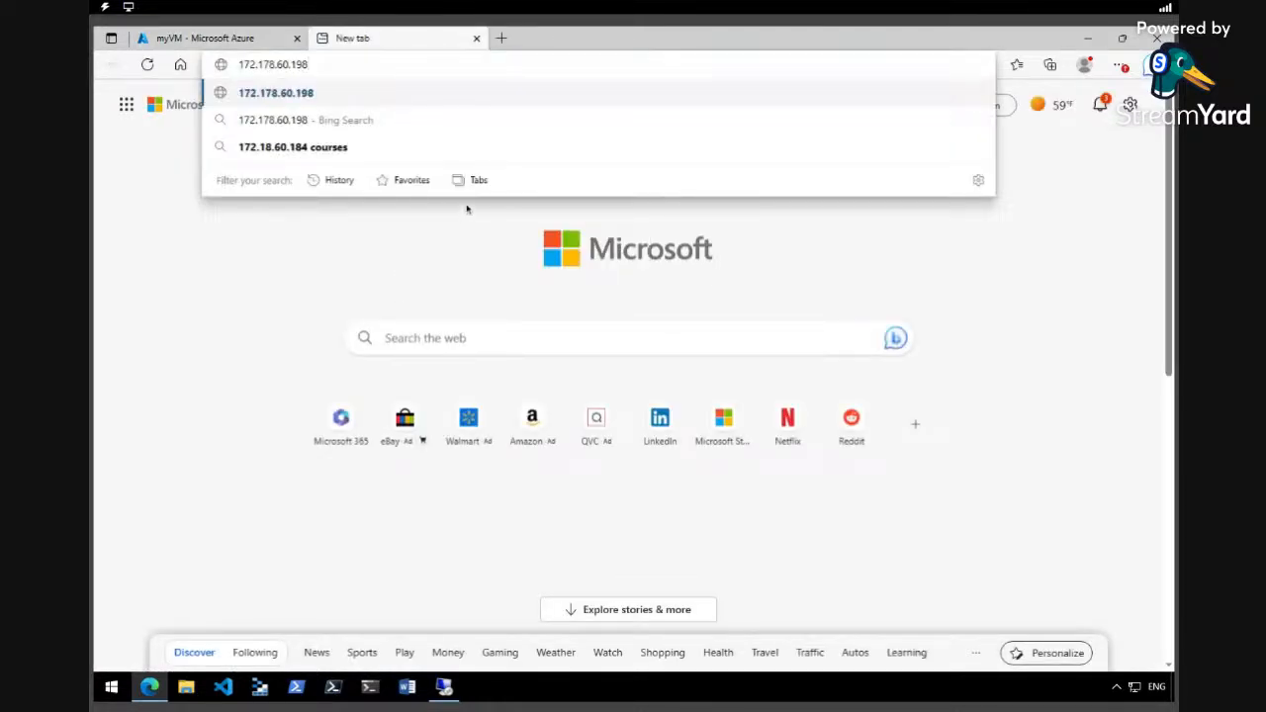
{"action": "key", "text": "Return"}
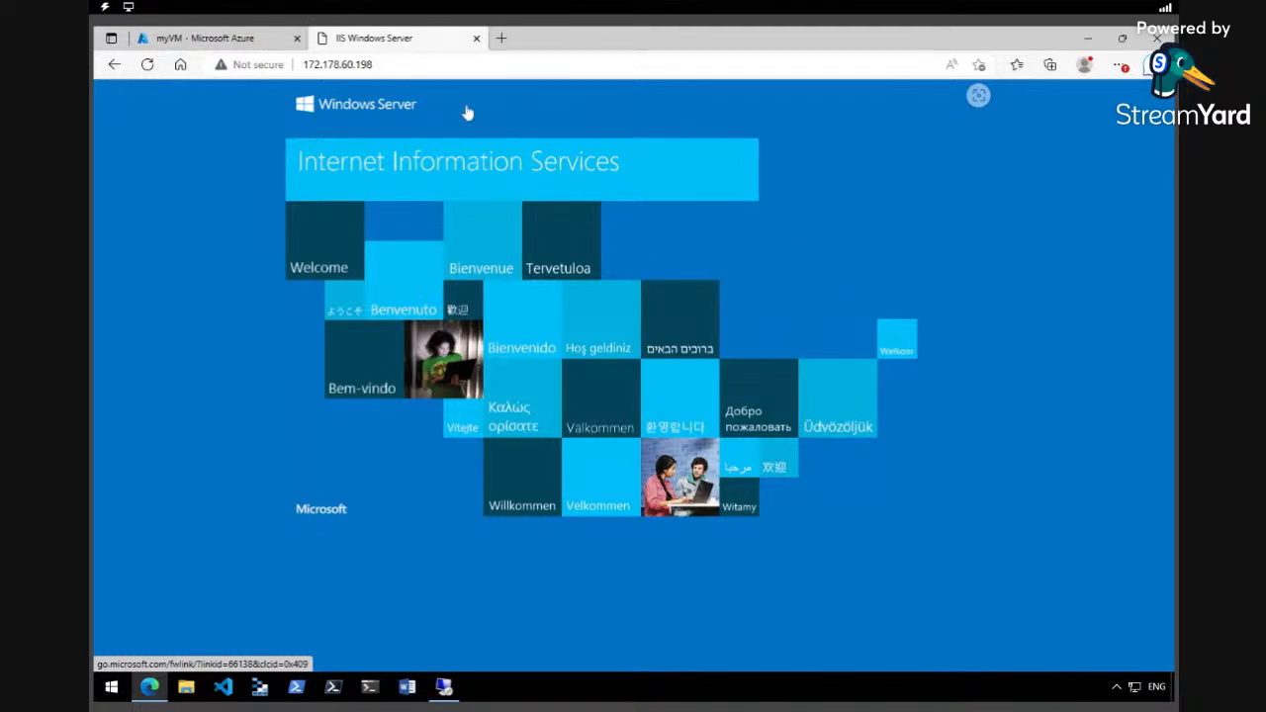
{"action": "left_click", "coordinate": [203, 38]}
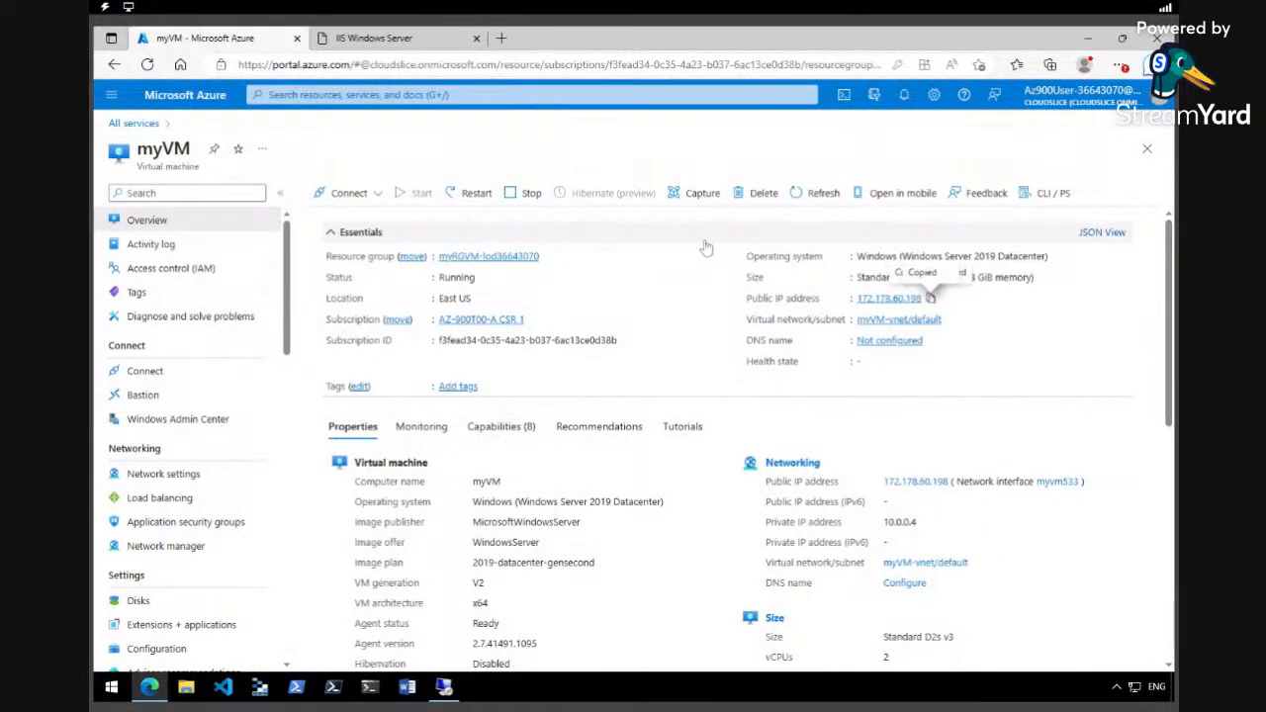
Back out of the delete myVM panel and copy the resource group name from myVM's Properties.
{"action": "left_click", "coordinate": [761, 200]}
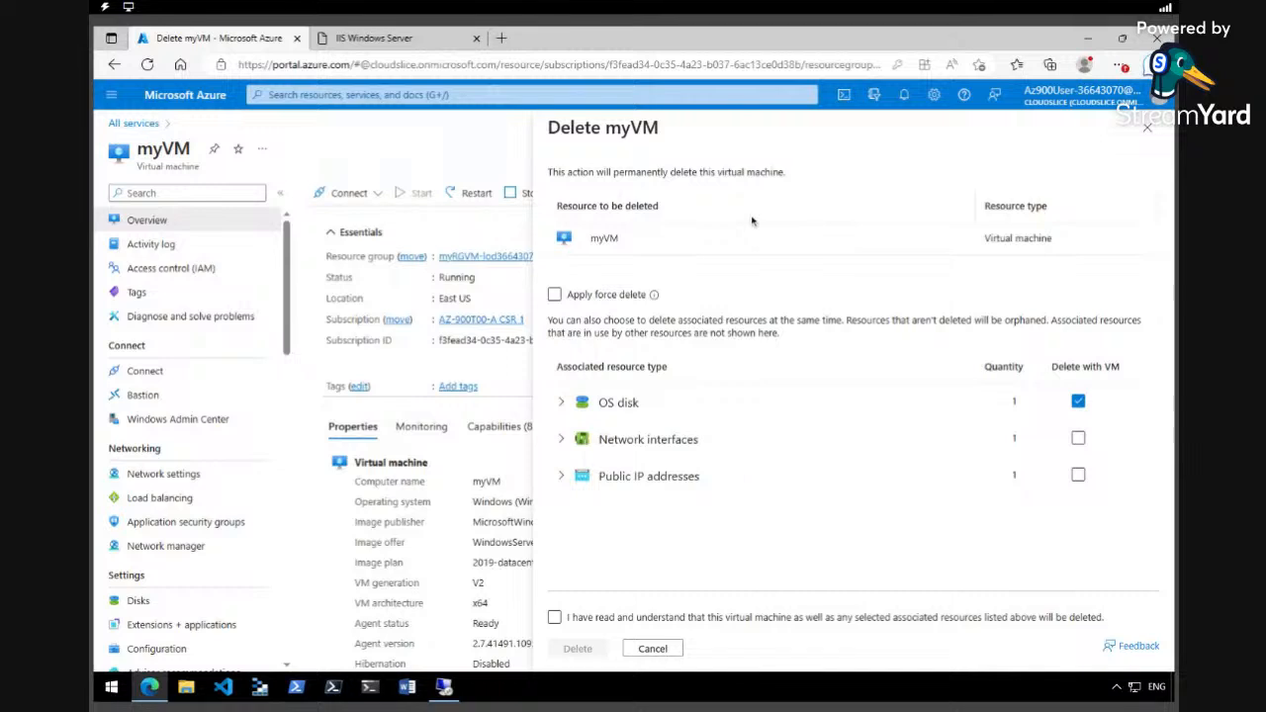
{"action": "left_click", "coordinate": [1148, 132]}
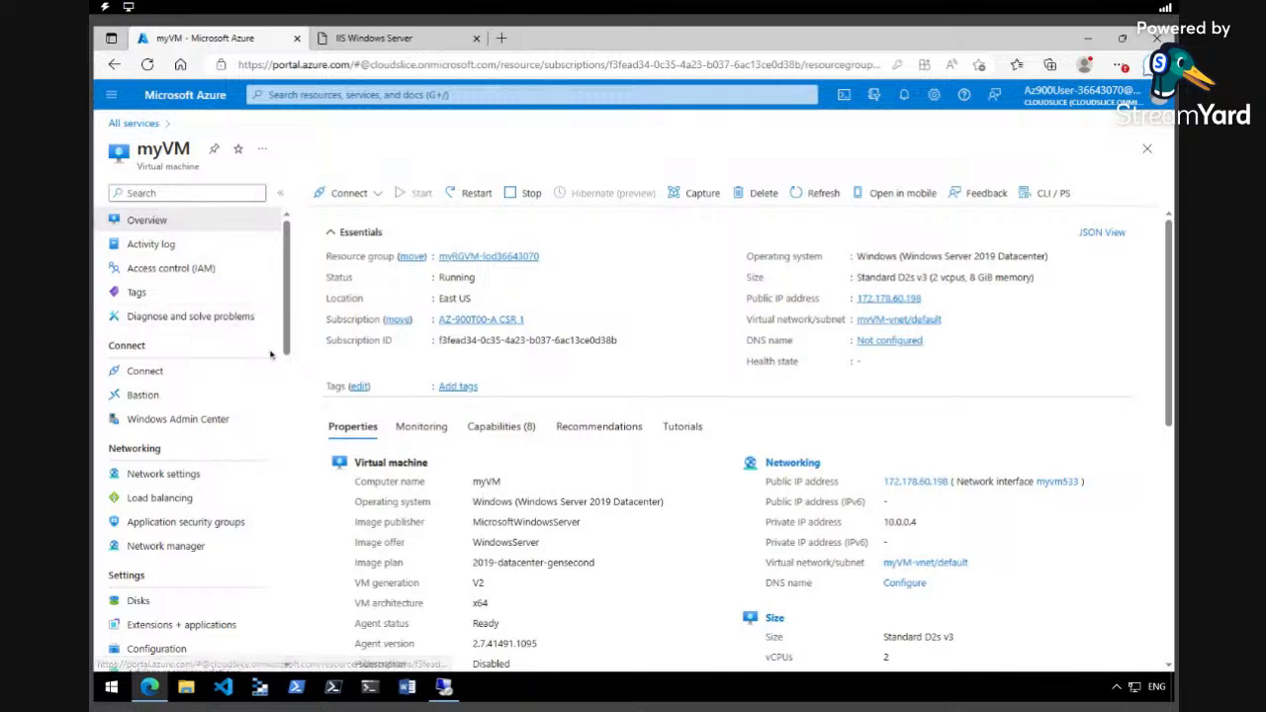
{"action": "scroll", "coordinate": [288, 343], "scroll_direction": "down", "scroll_amount": 2}
{"action": "scroll", "coordinate": [288, 343], "scroll_direction": "down", "scroll_amount": 5}
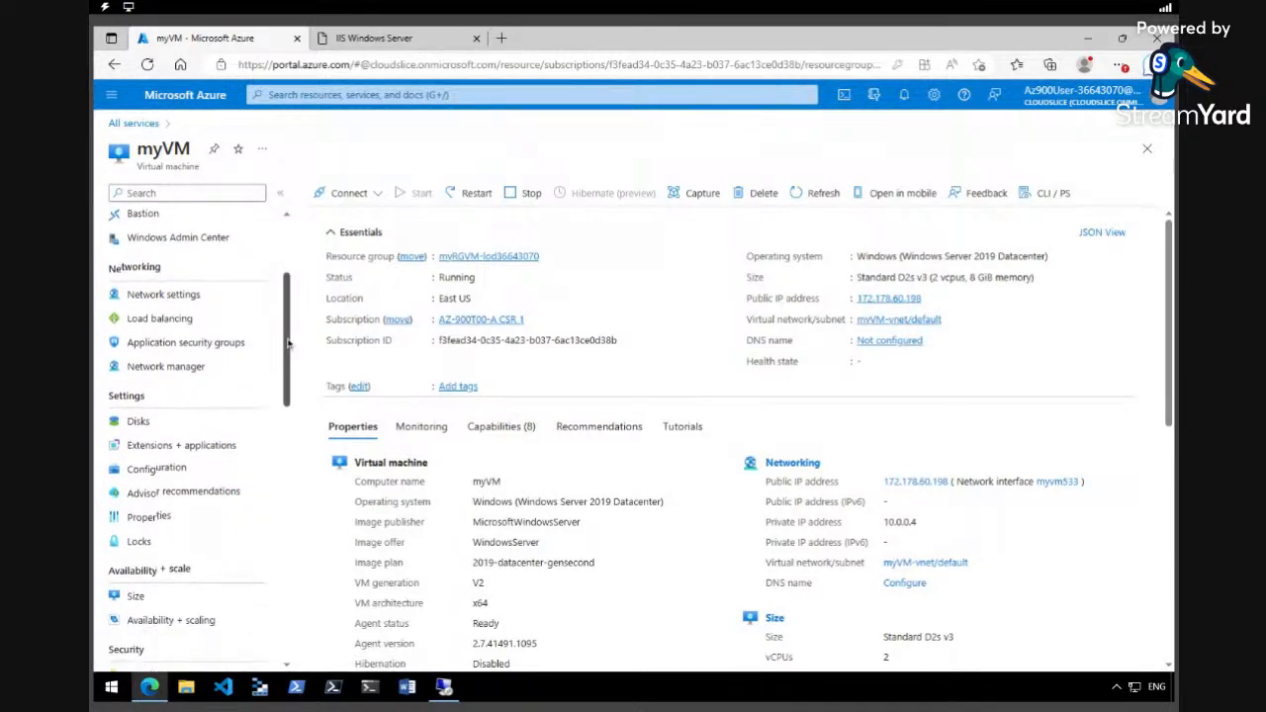
{"action": "scroll", "coordinate": [210, 405], "scroll_direction": "up", "scroll_amount": 3}
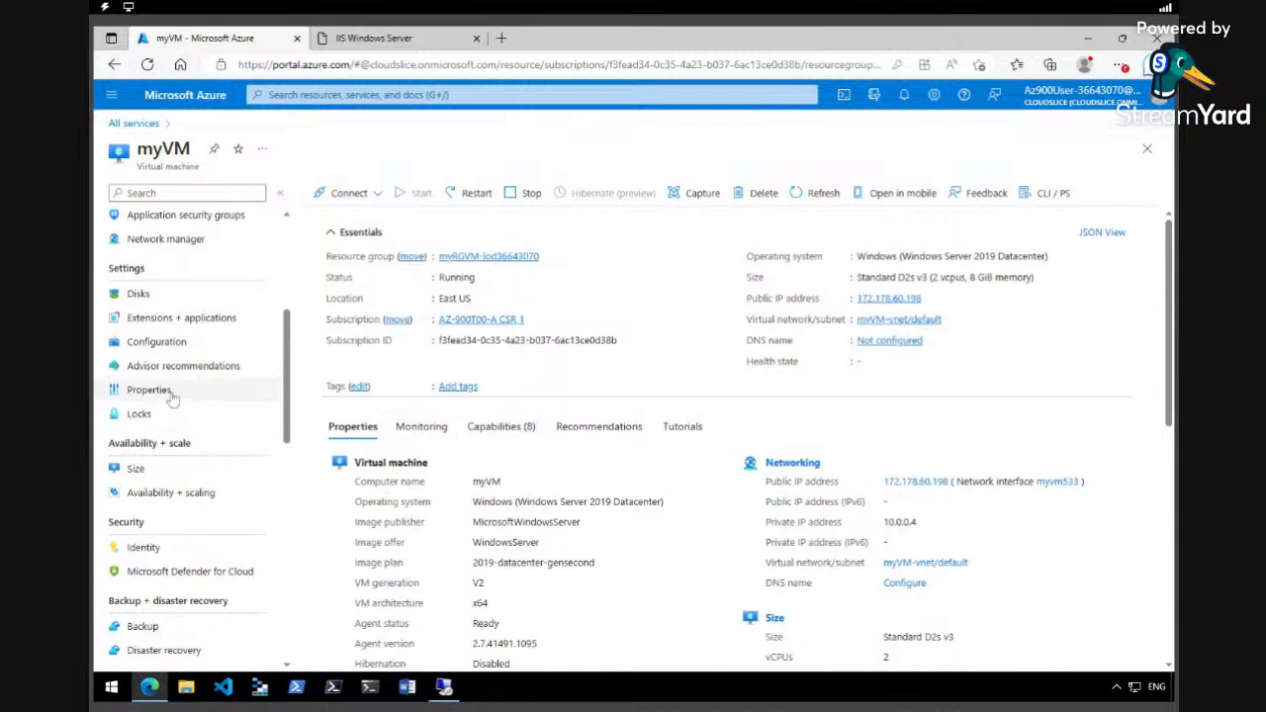
{"action": "left_click", "coordinate": [170, 394]}
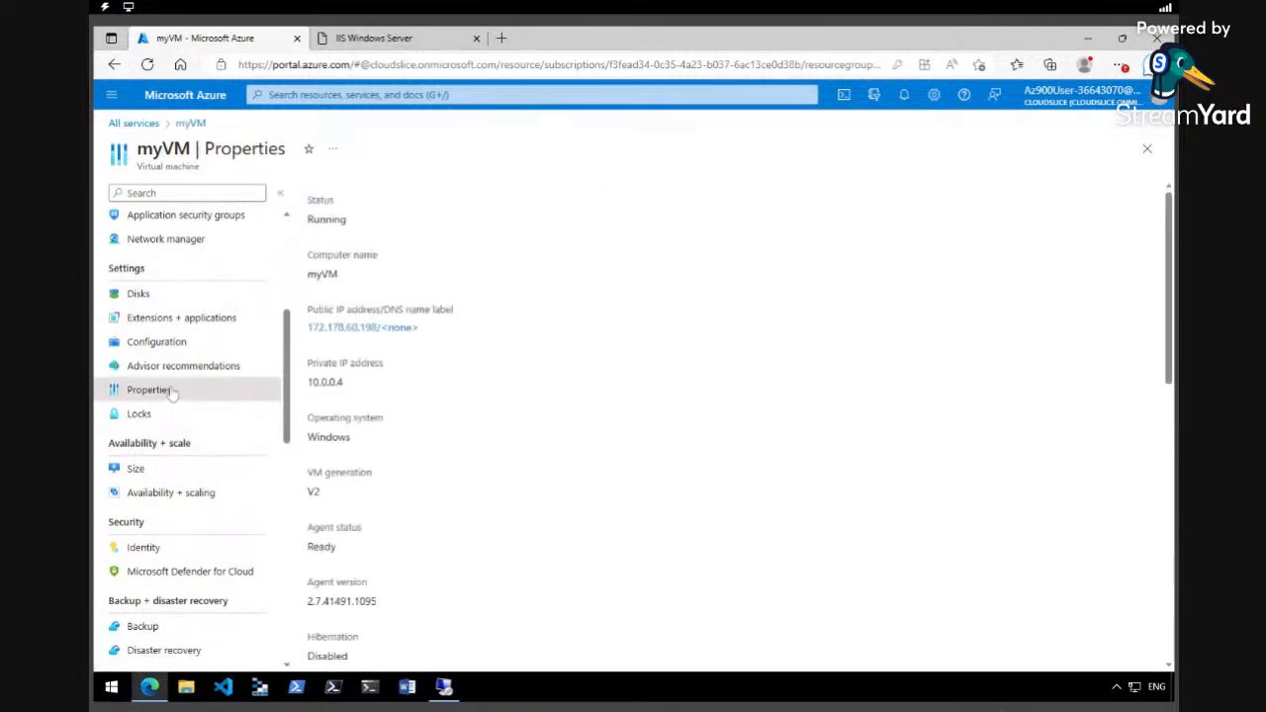
{"action": "scroll", "coordinate": [503, 376], "scroll_direction": "down", "scroll_amount": 2}
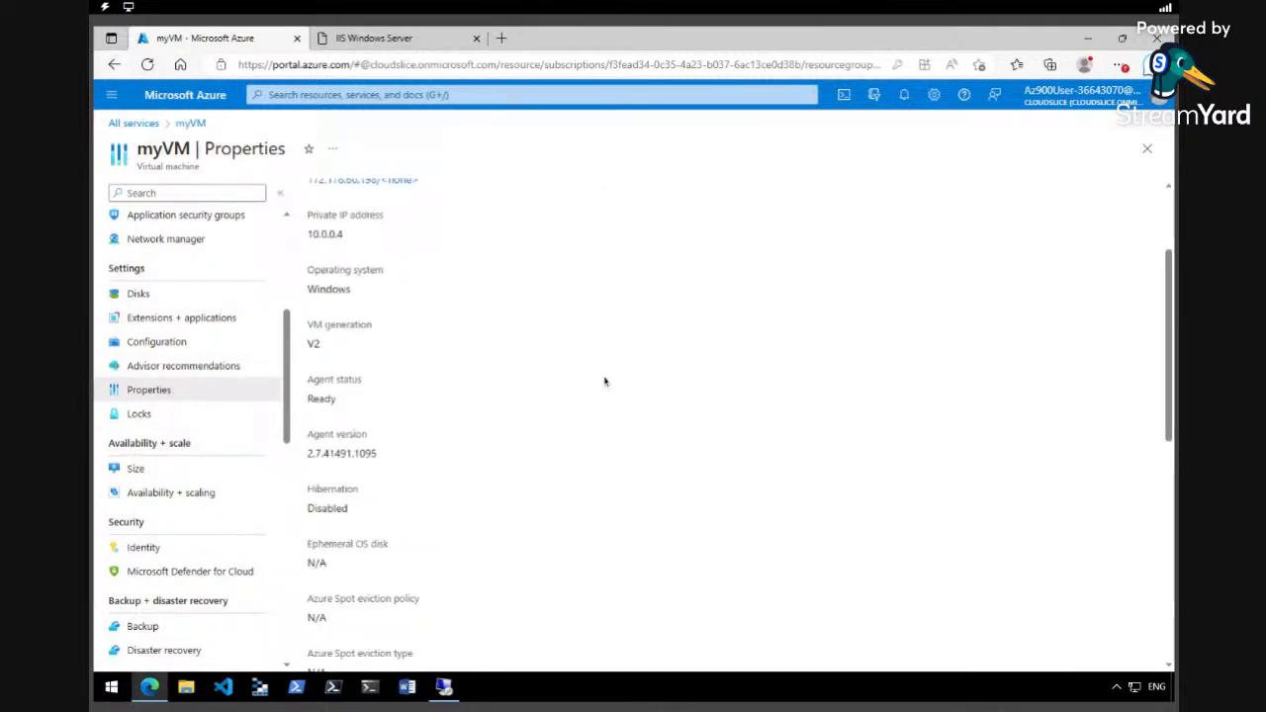
{"action": "scroll", "coordinate": [602, 382], "scroll_direction": "down", "scroll_amount": 5}
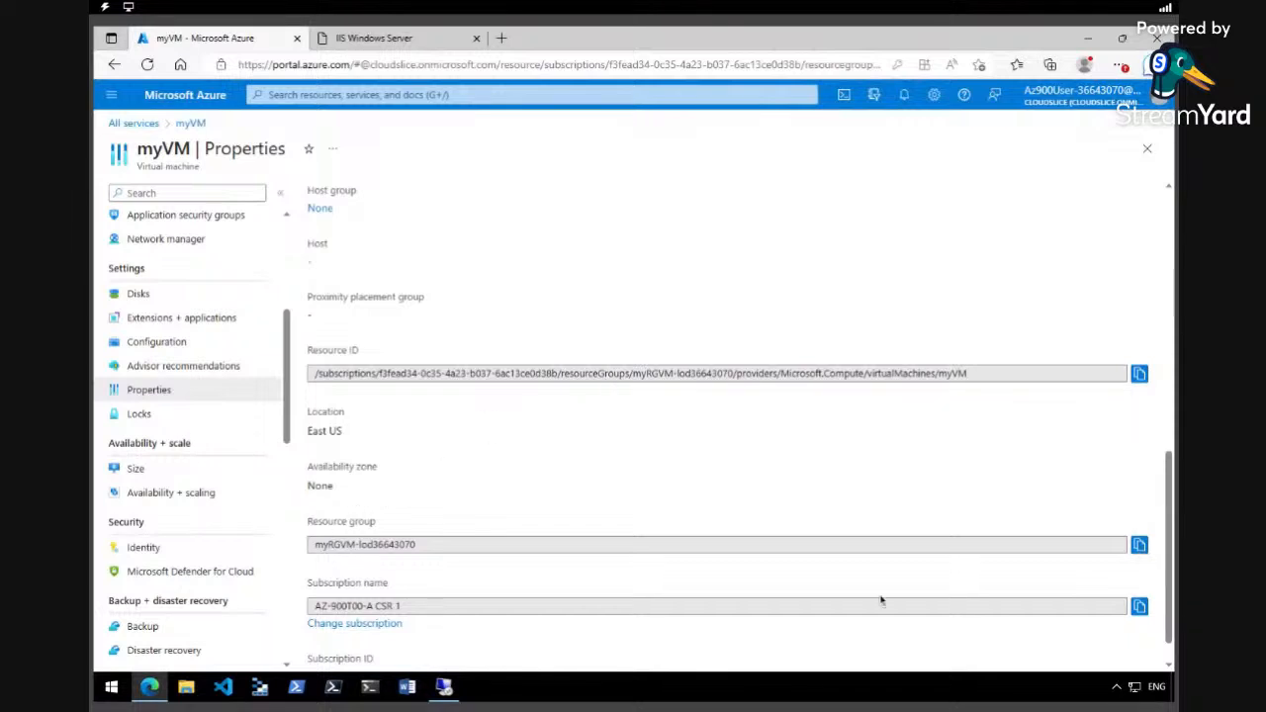
{"action": "left_click", "coordinate": [1139, 544]}
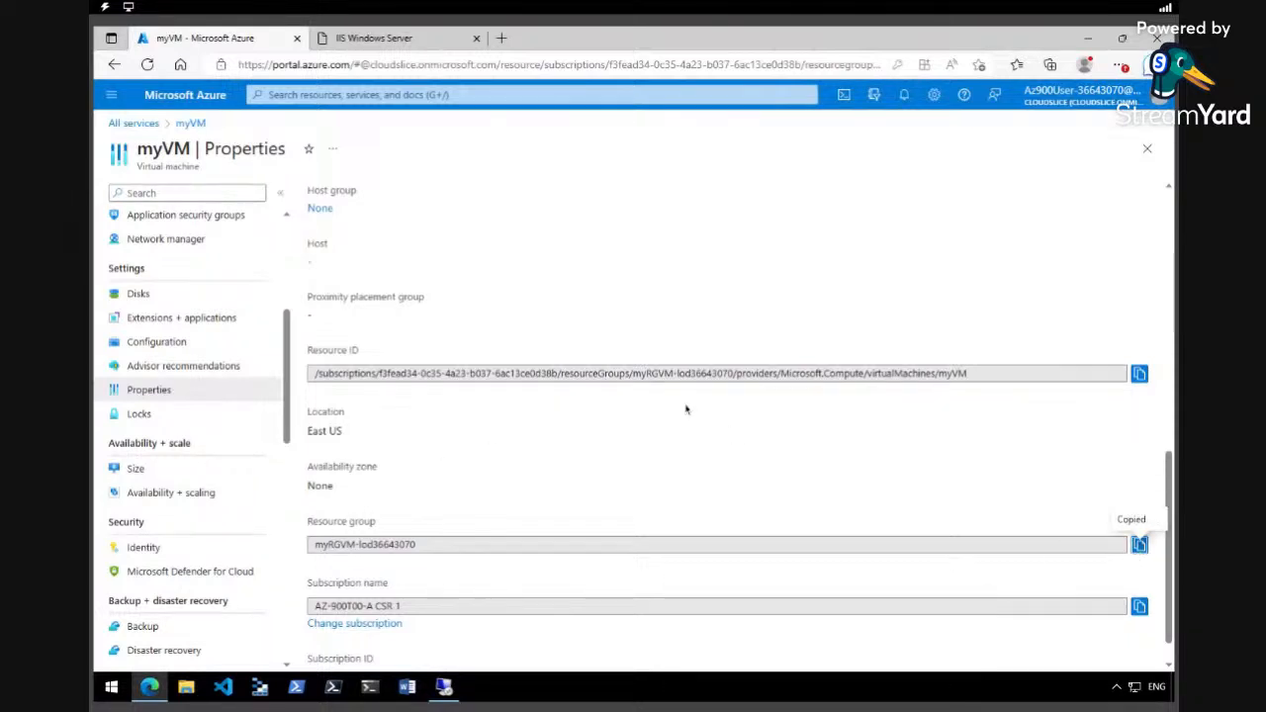
Paste the resource group name into portal search to reach the Virtual machines list.
{"action": "left_click", "coordinate": [456, 95]}
{"action": "right_click", "coordinate": [456, 96]}
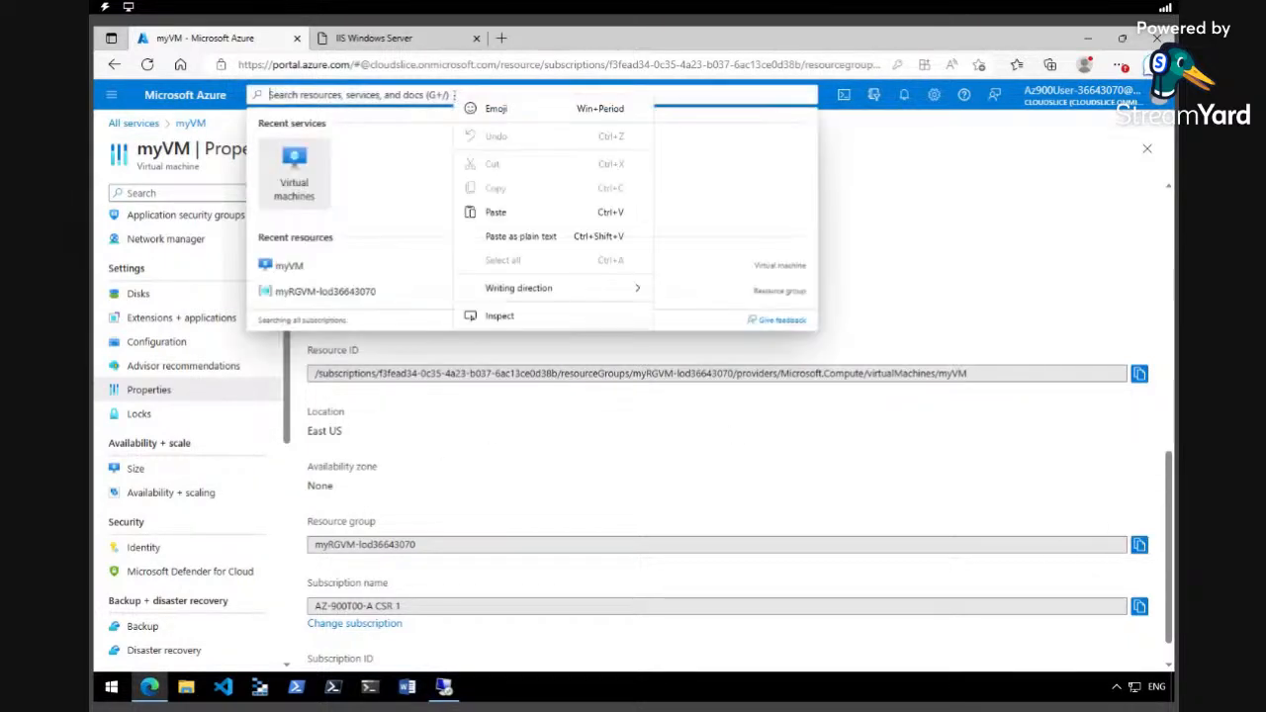
{"action": "left_click", "coordinate": [511, 218]}
{"action": "key", "text": "Return"}
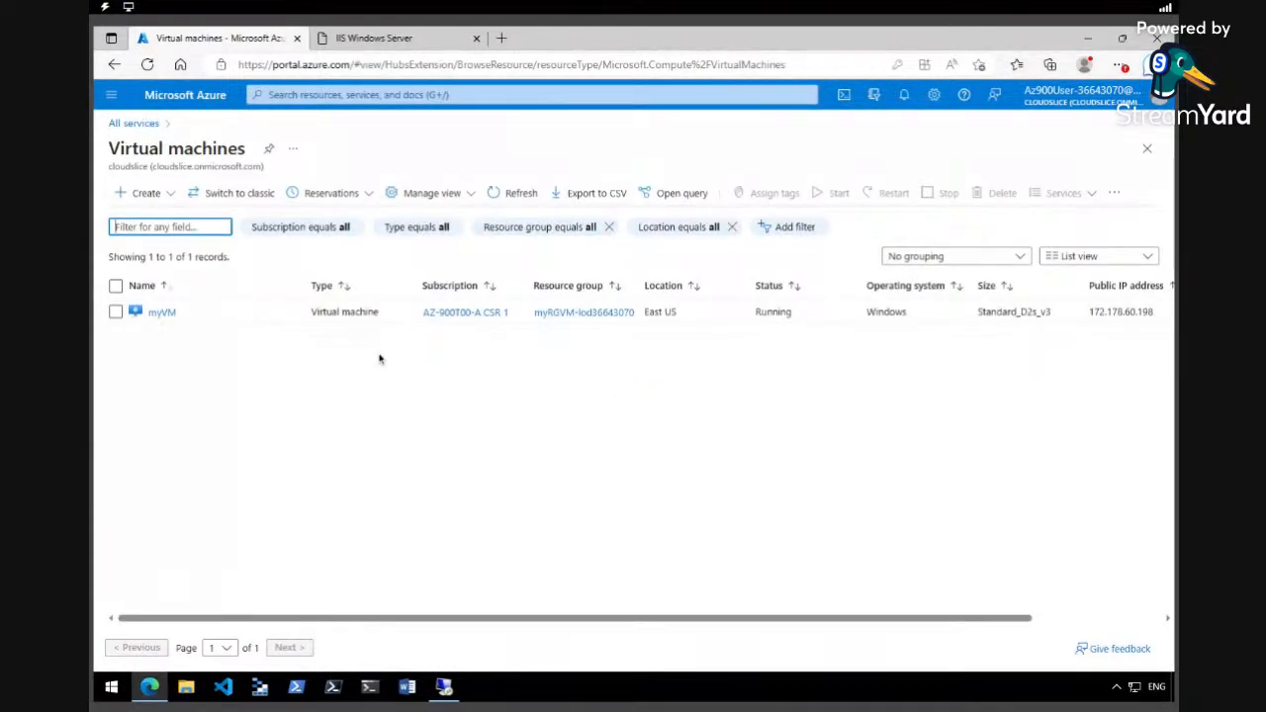
Delete myVM with 'delete' typed as confirmation, watch notifications, and return to the IIS tab.
{"action": "left_click", "coordinate": [116, 313]}
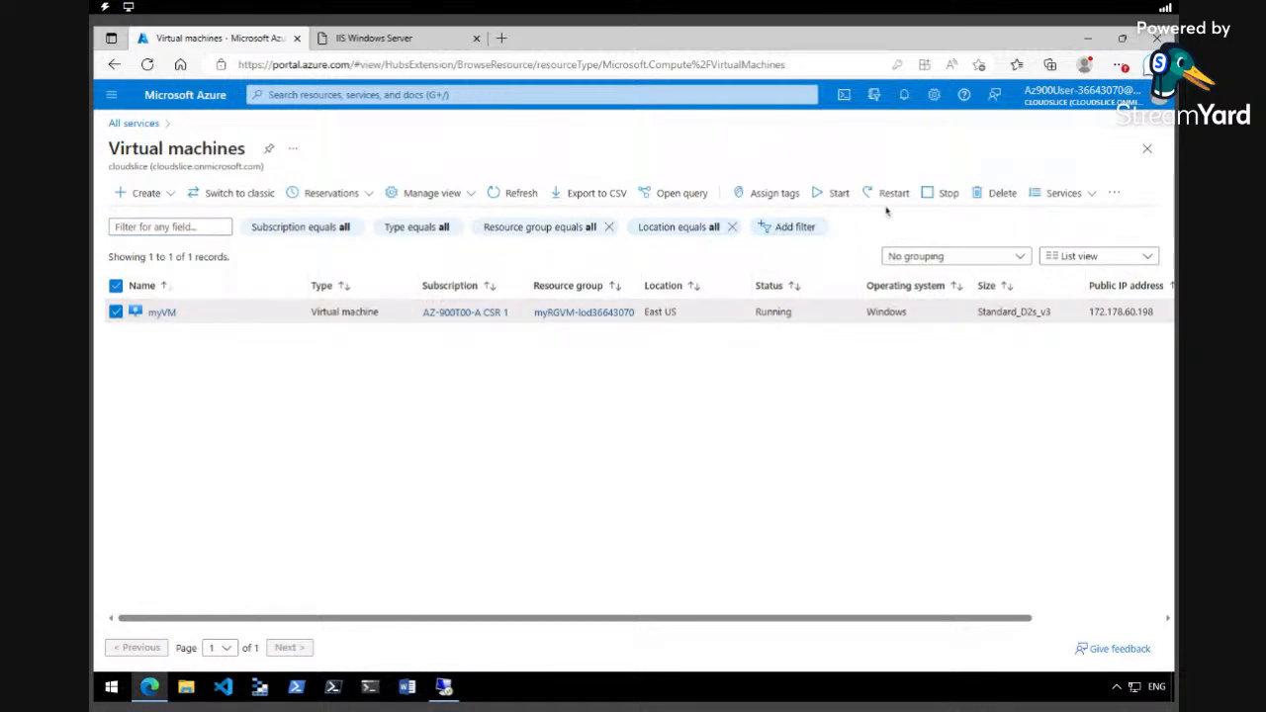
{"action": "left_click", "coordinate": [997, 193]}
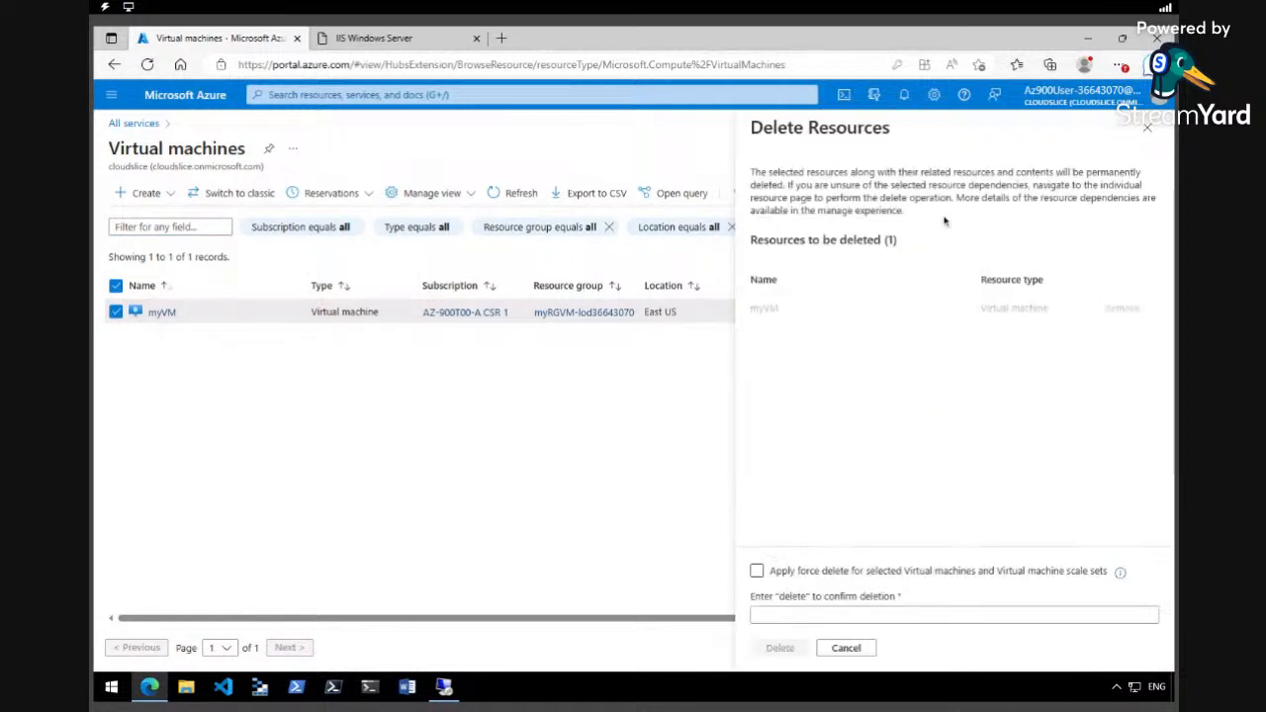
{"action": "left_click", "coordinate": [775, 616]}
{"action": "type", "text": "delete"}
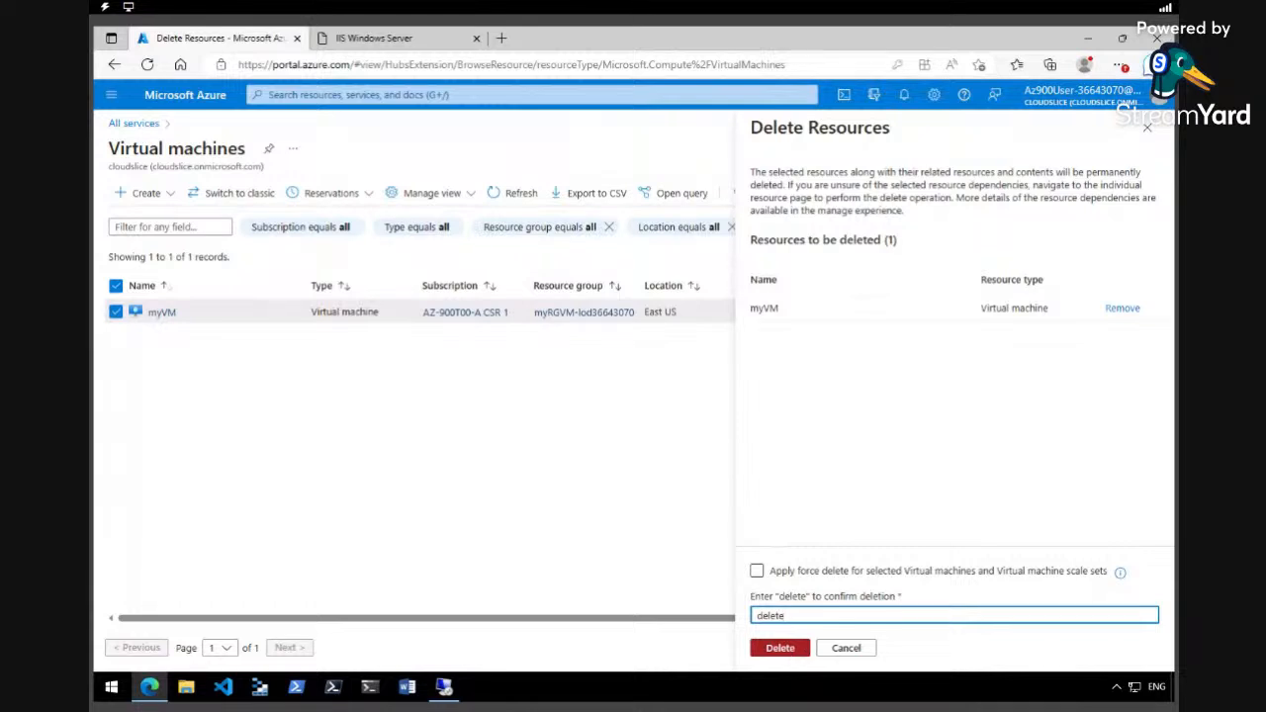
{"action": "left_click", "coordinate": [780, 648]}
{"action": "left_click", "coordinate": [948, 456]}
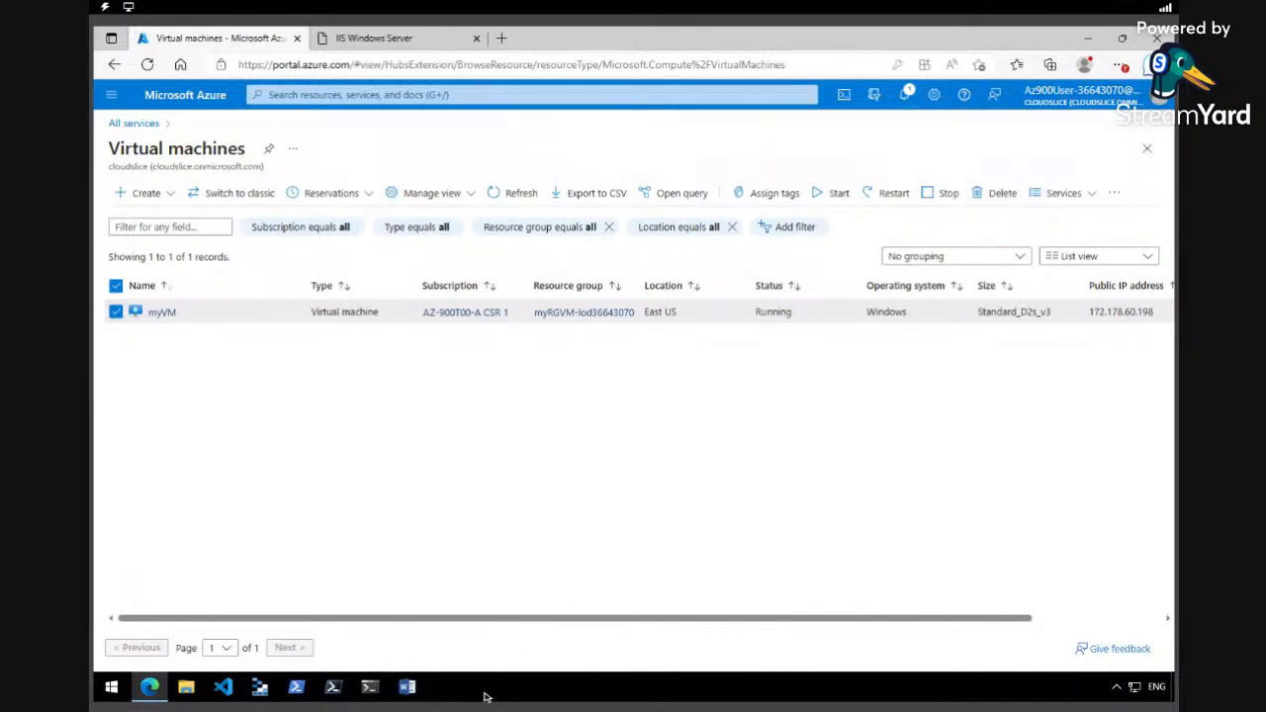
{"action": "left_click", "coordinate": [907, 95]}
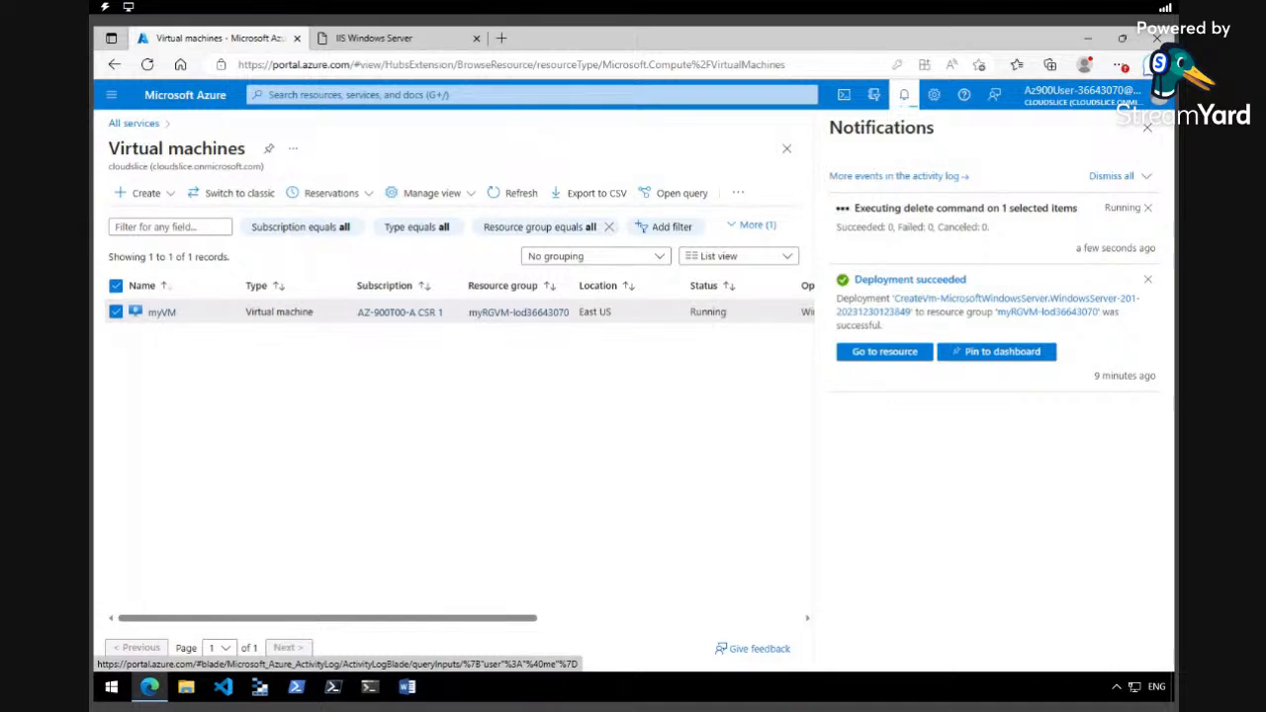
{"action": "left_click", "coordinate": [374, 38]}
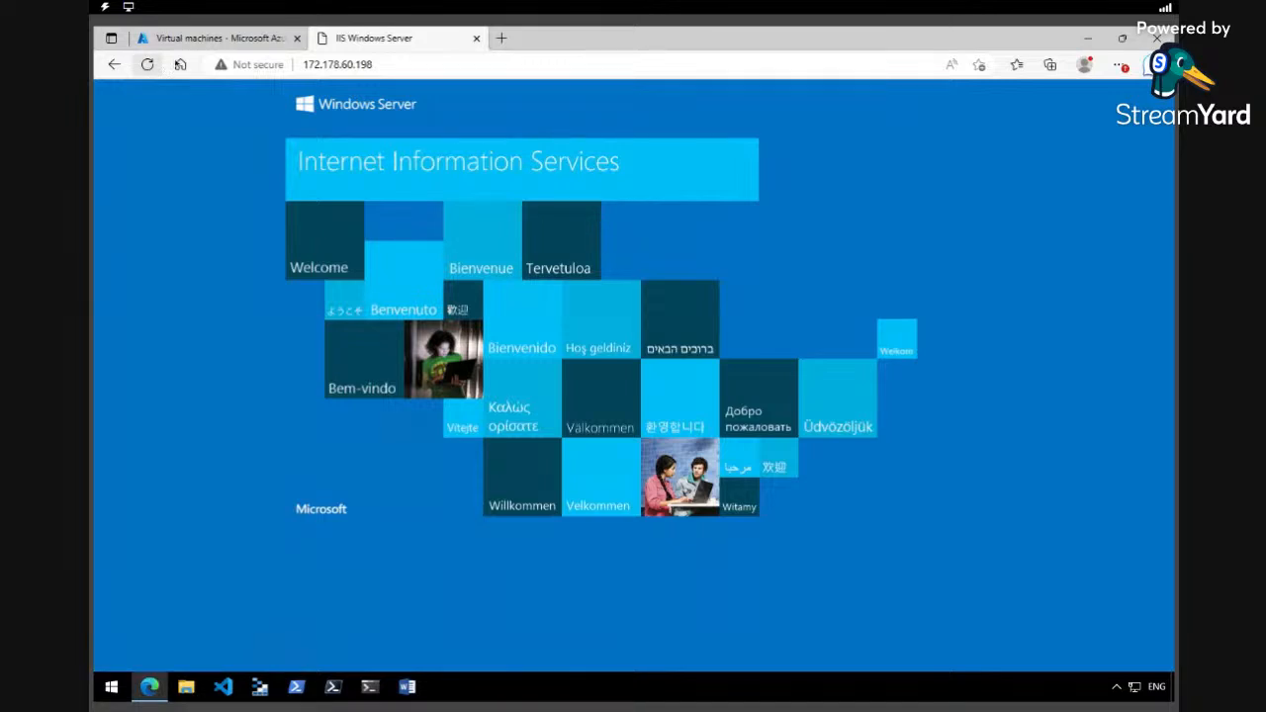
Reload the IIS page at 172.178.60.198 and copy its address from the address bar.
{"action": "left_click", "coordinate": [196, 38]}
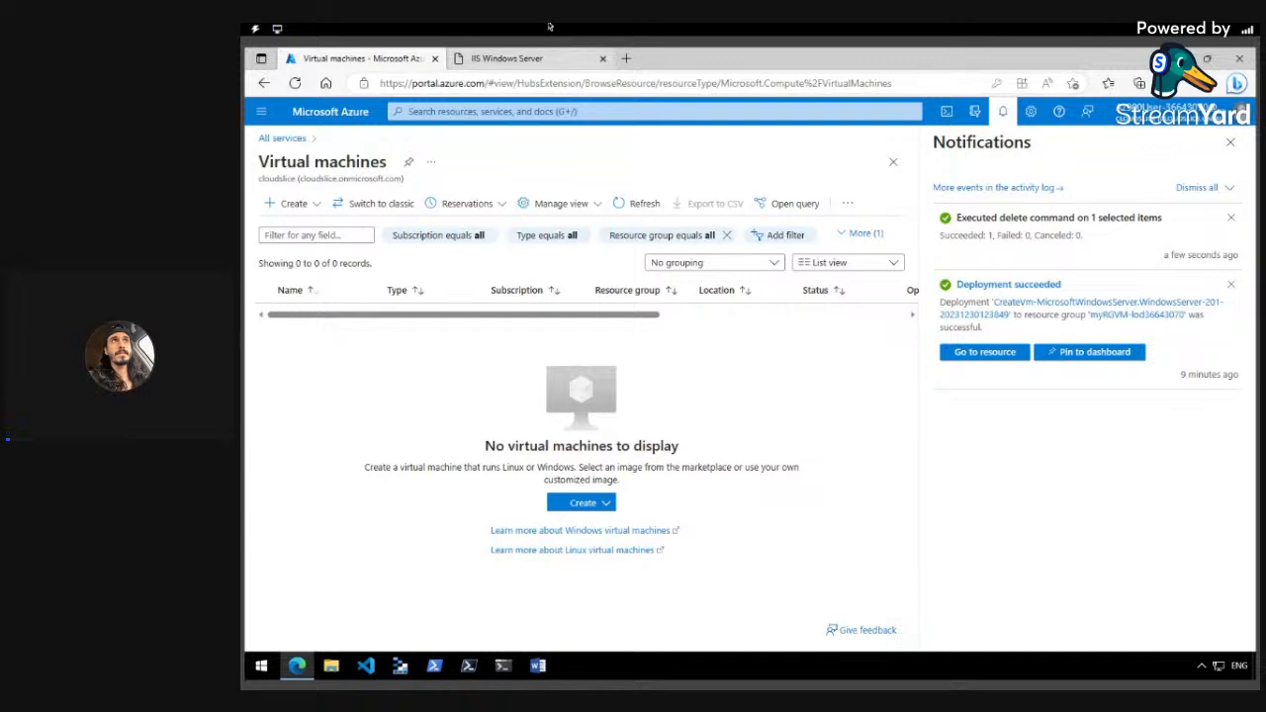
{"action": "left_click", "coordinate": [485, 61]}
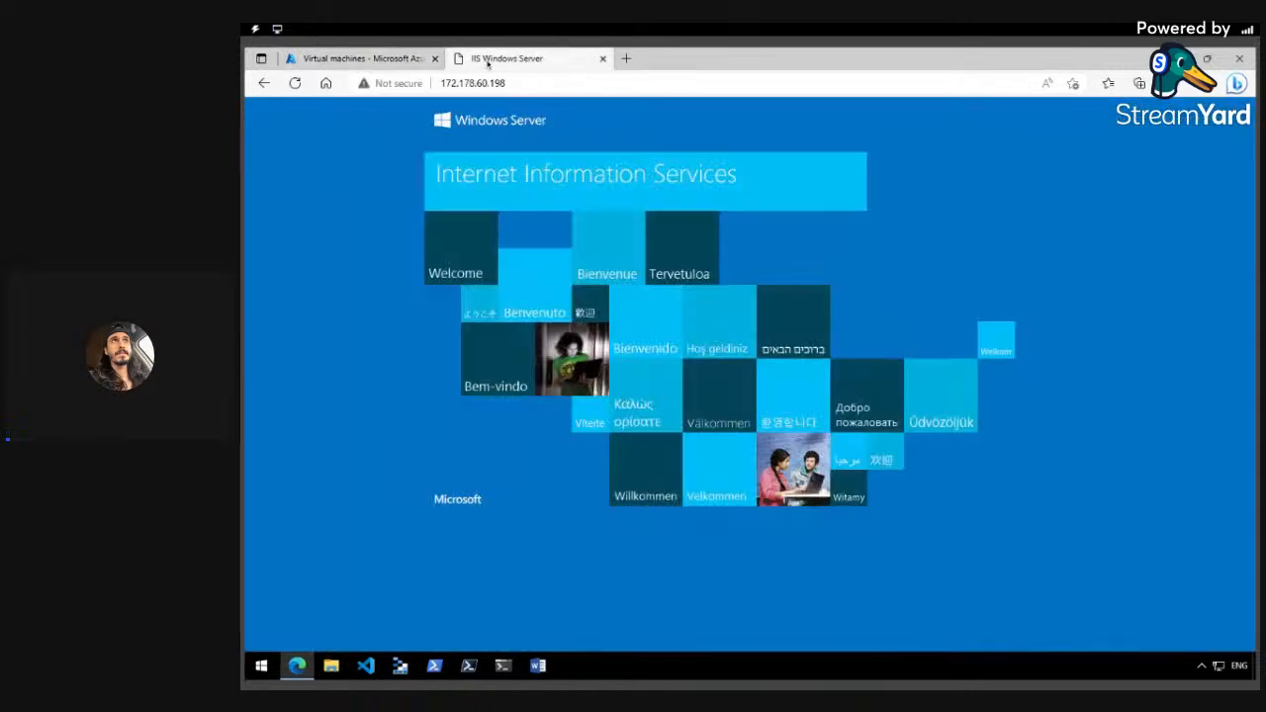
{"action": "left_click", "coordinate": [473, 83]}
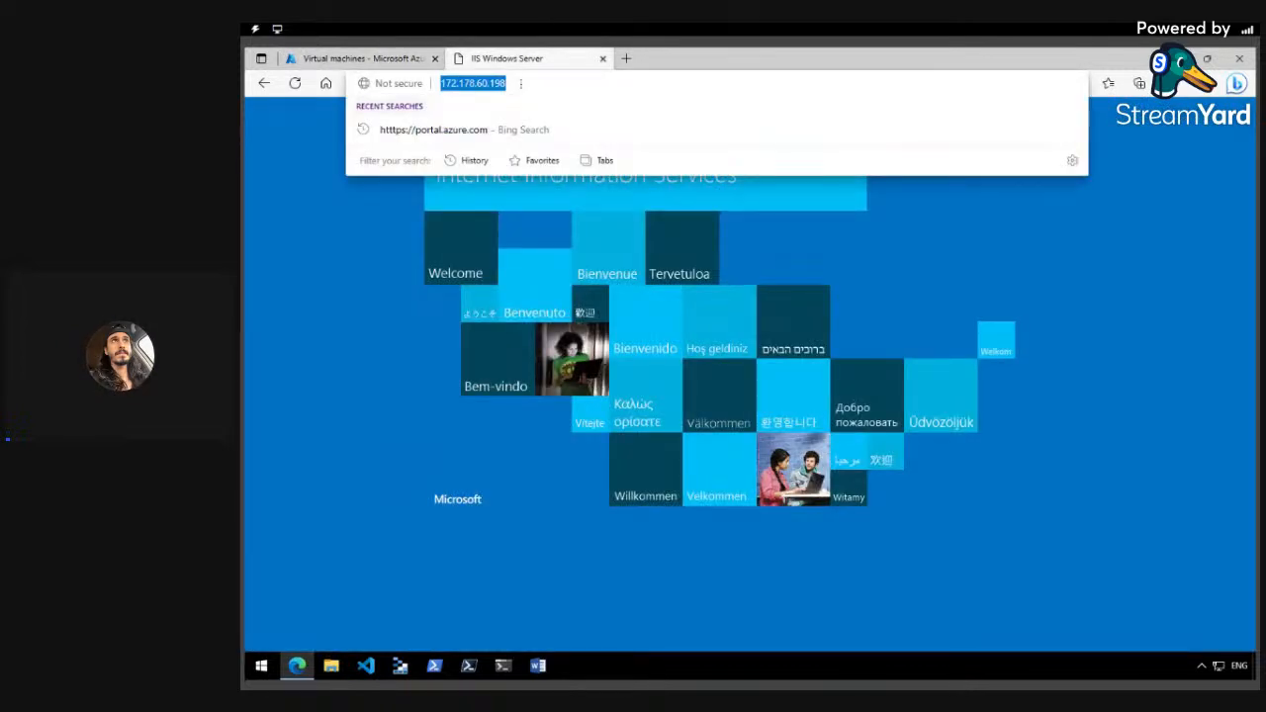
{"action": "key", "text": "Return"}
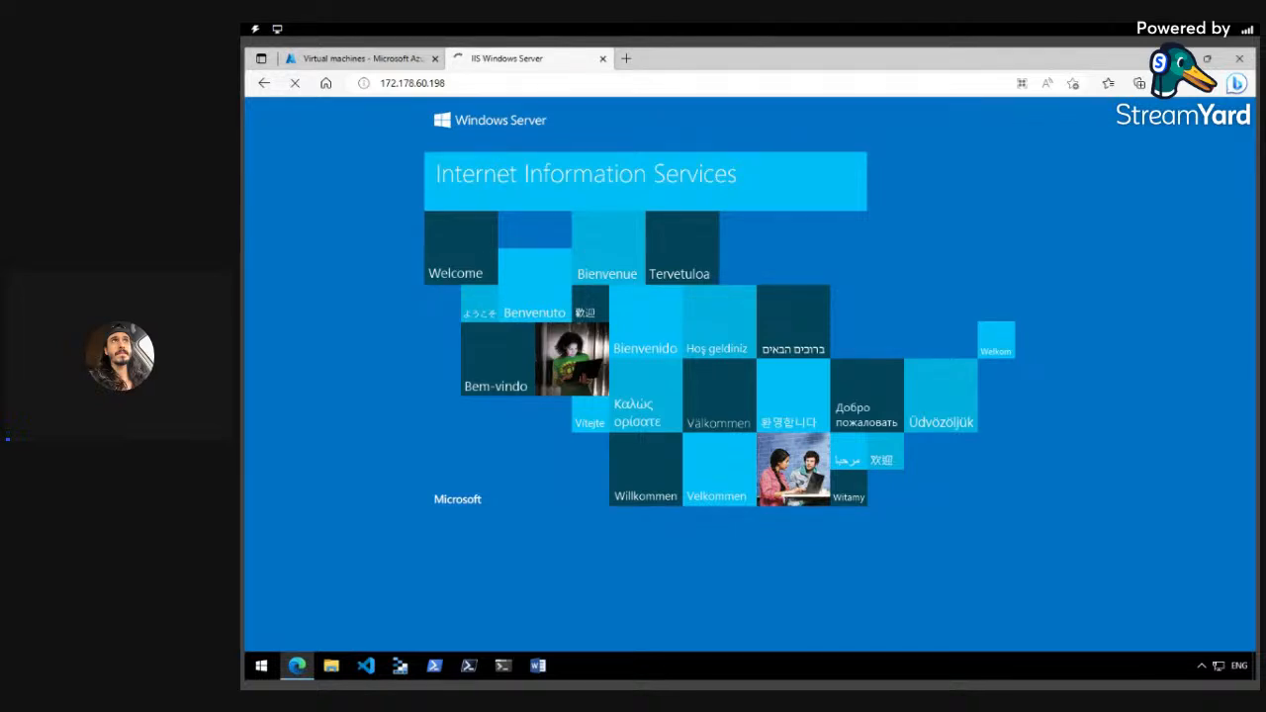
{"action": "left_click", "coordinate": [386, 85]}
{"action": "right_click", "coordinate": [384, 88]}
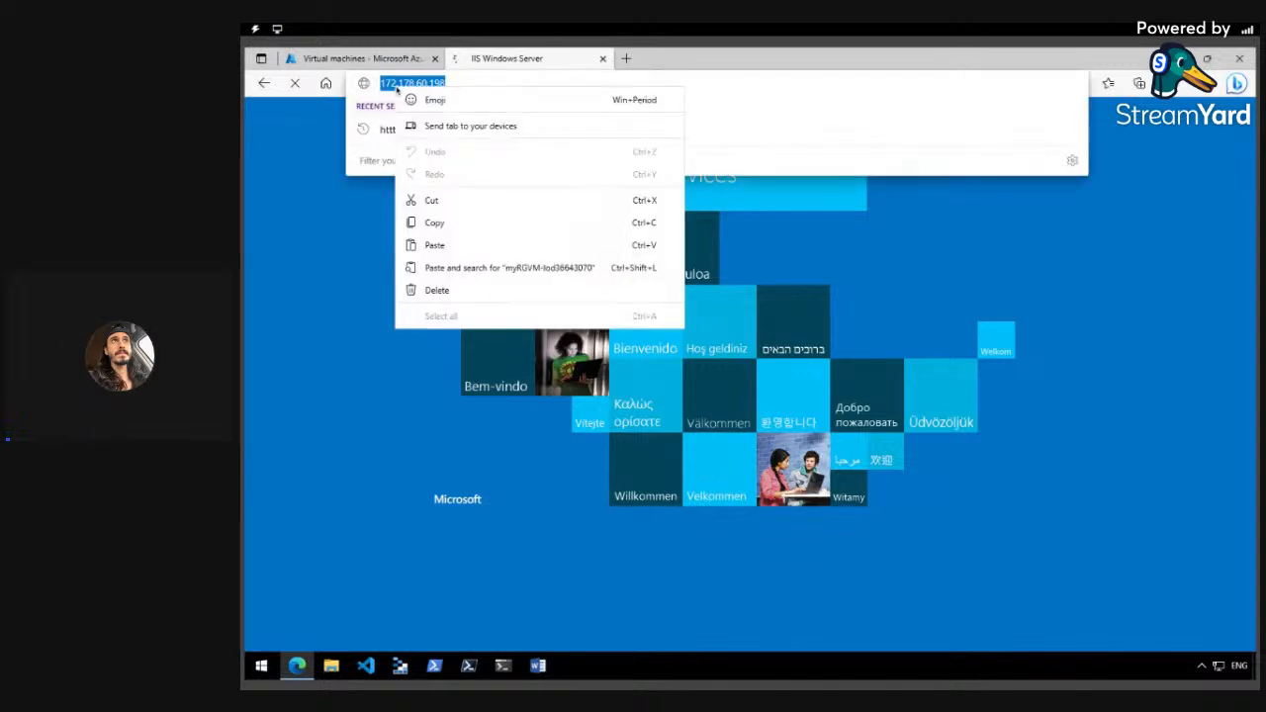
{"action": "left_click", "coordinate": [427, 221]}
Dismiss the notifications panel and return to the Azure portal home page.
{"action": "left_click", "coordinate": [402, 59]}
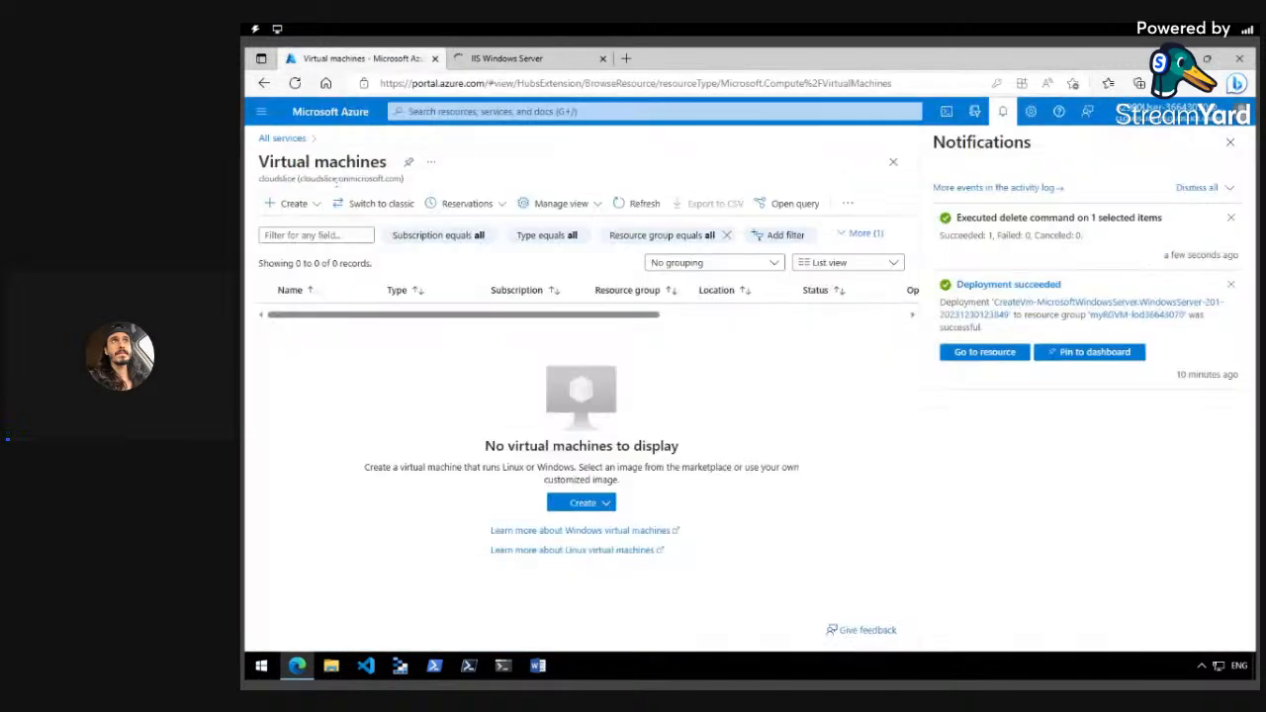
{"action": "left_click", "coordinate": [262, 114]}
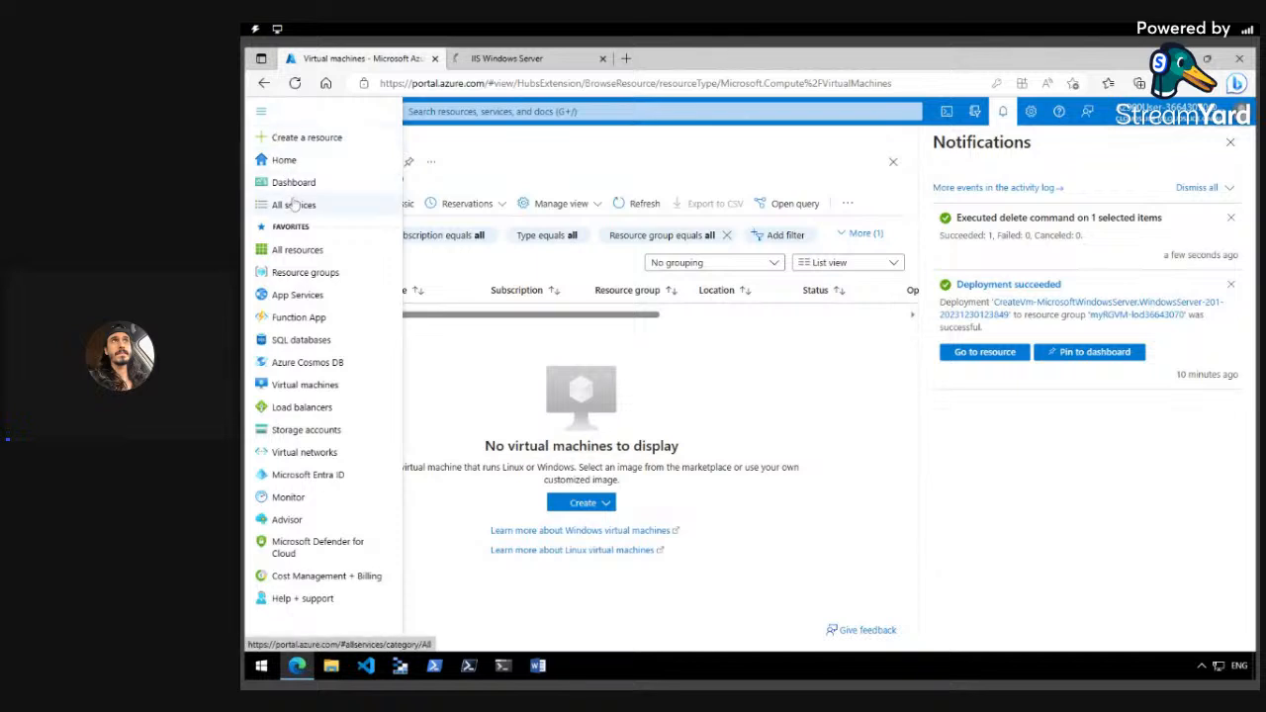
{"action": "left_click", "coordinate": [700, 376]}
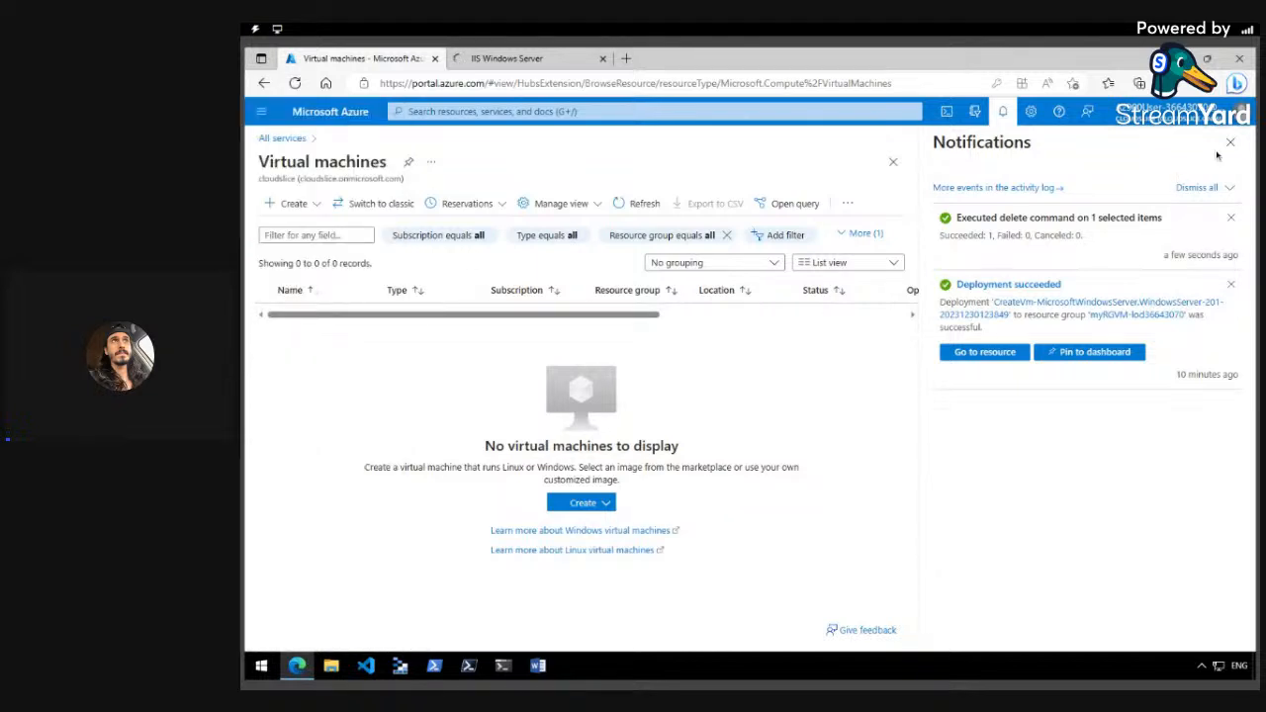
{"action": "left_click", "coordinate": [1231, 142]}
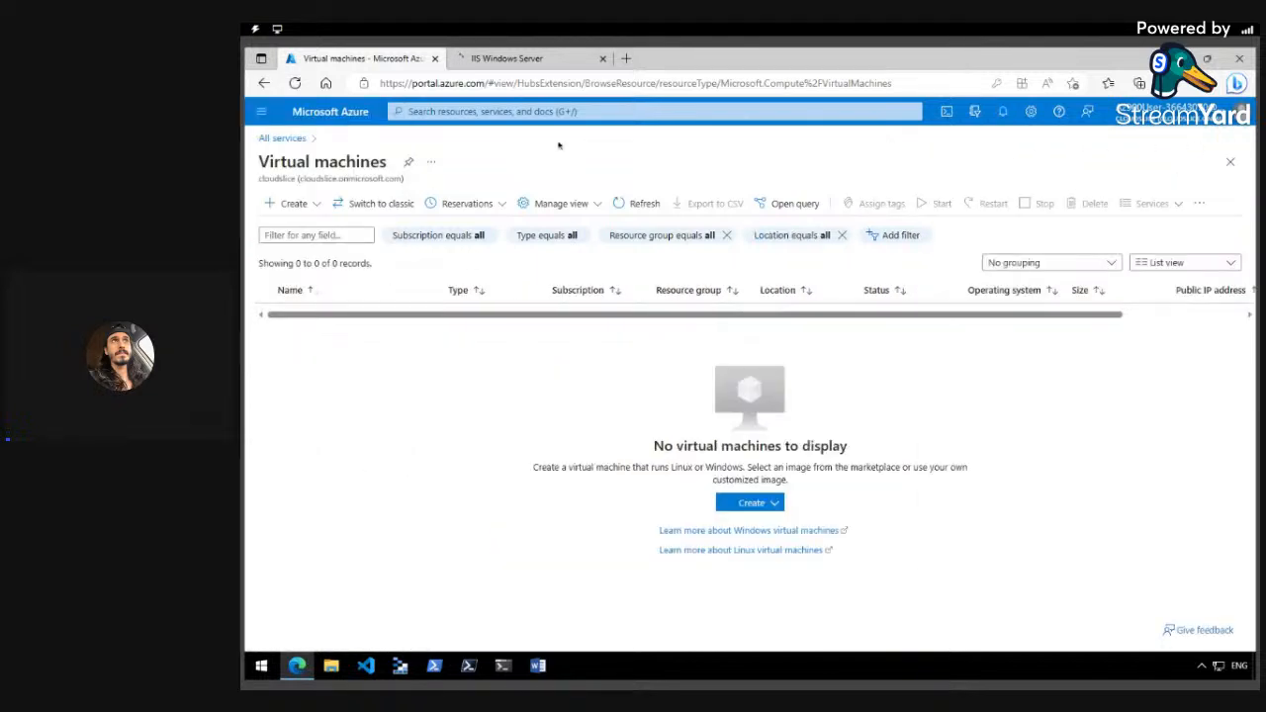
{"action": "left_click", "coordinate": [262, 113]}
{"action": "left_click", "coordinate": [284, 164]}
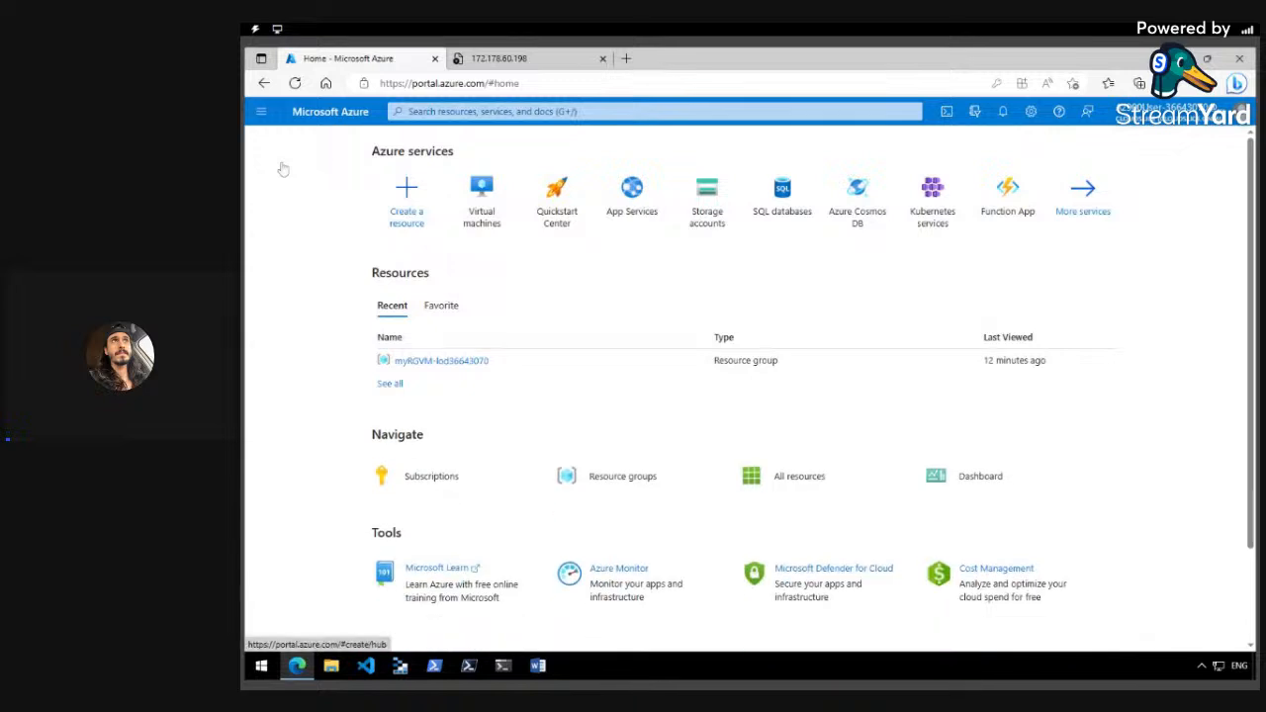
Confirm the 172.178.60.198 tab now shows 'can't reach this page' after the VM deletion.
{"action": "scroll", "coordinate": [426, 287], "scroll_direction": "down", "scroll_amount": 2}
{"action": "scroll", "coordinate": [426, 289], "scroll_direction": "up", "scroll_amount": 2}
{"action": "left_click", "coordinate": [500, 59]}
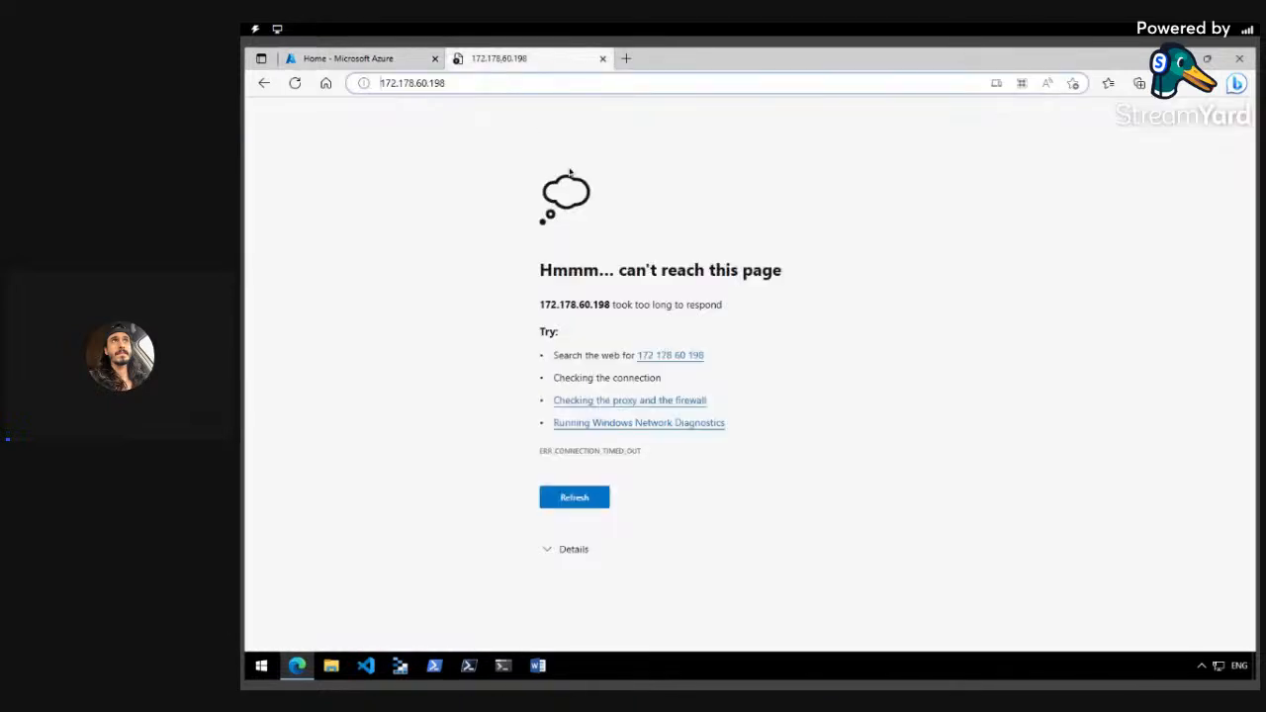